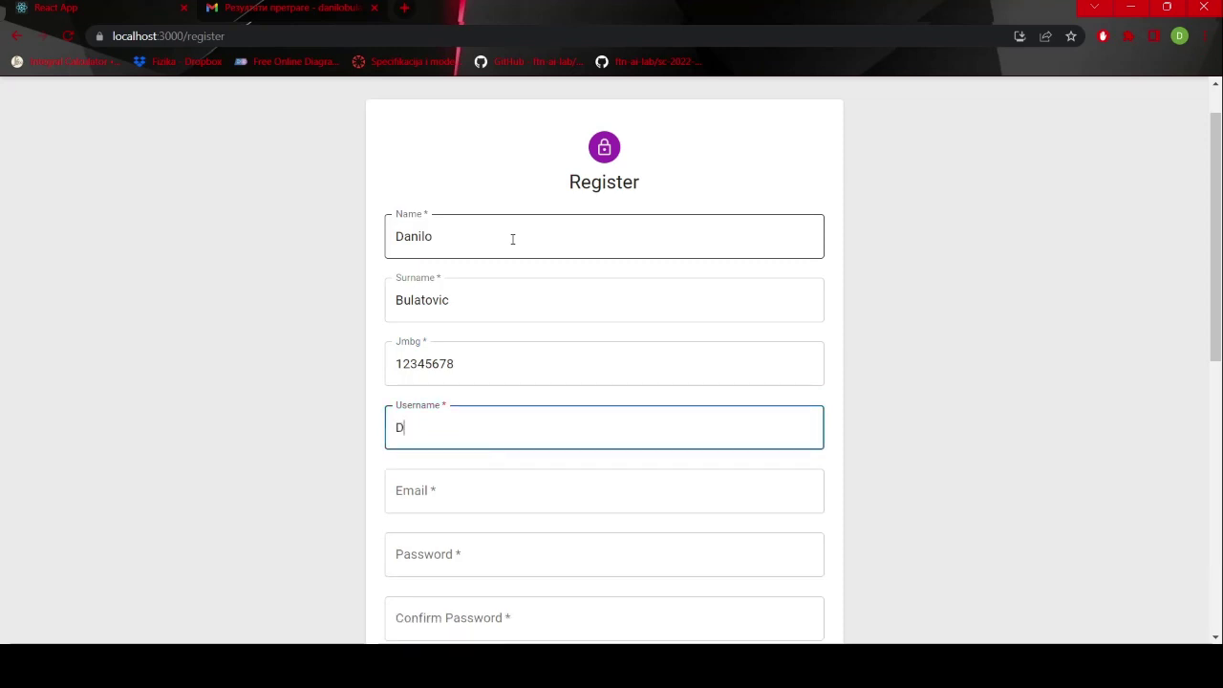
- Fill in the new user's name, e-mail address, password and matching confirmation on the Register form
{"action": "type", "text": "anilo"}
{"action": "key", "text": "Tab"}
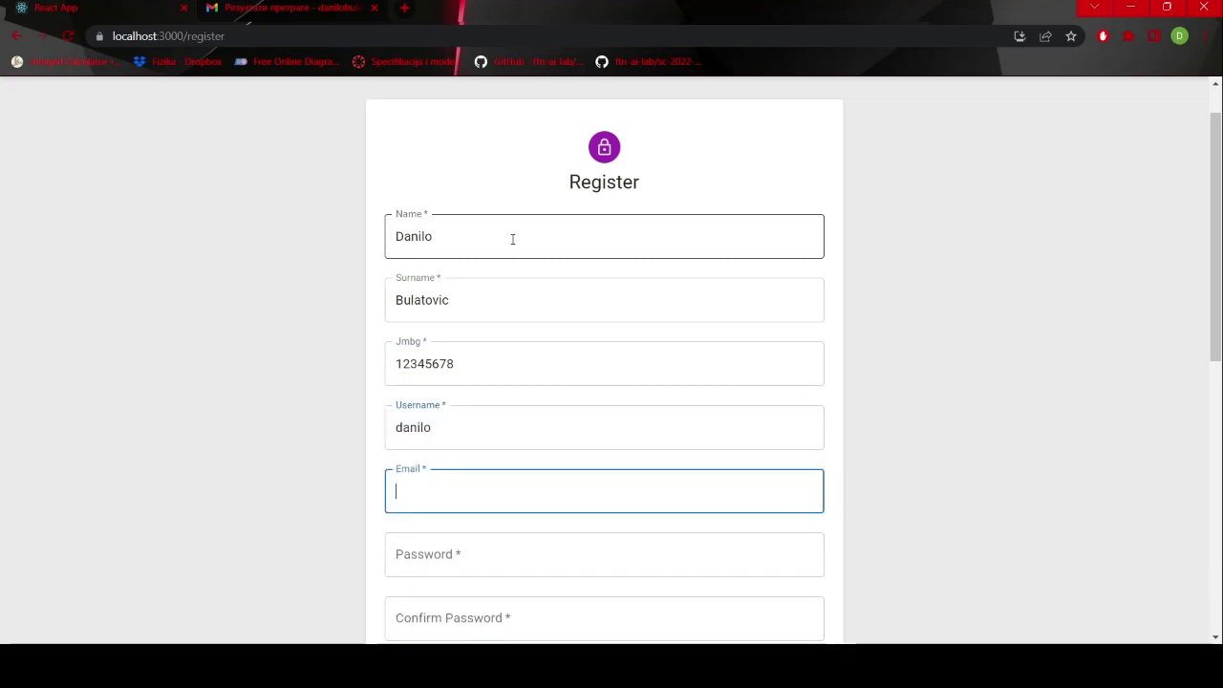
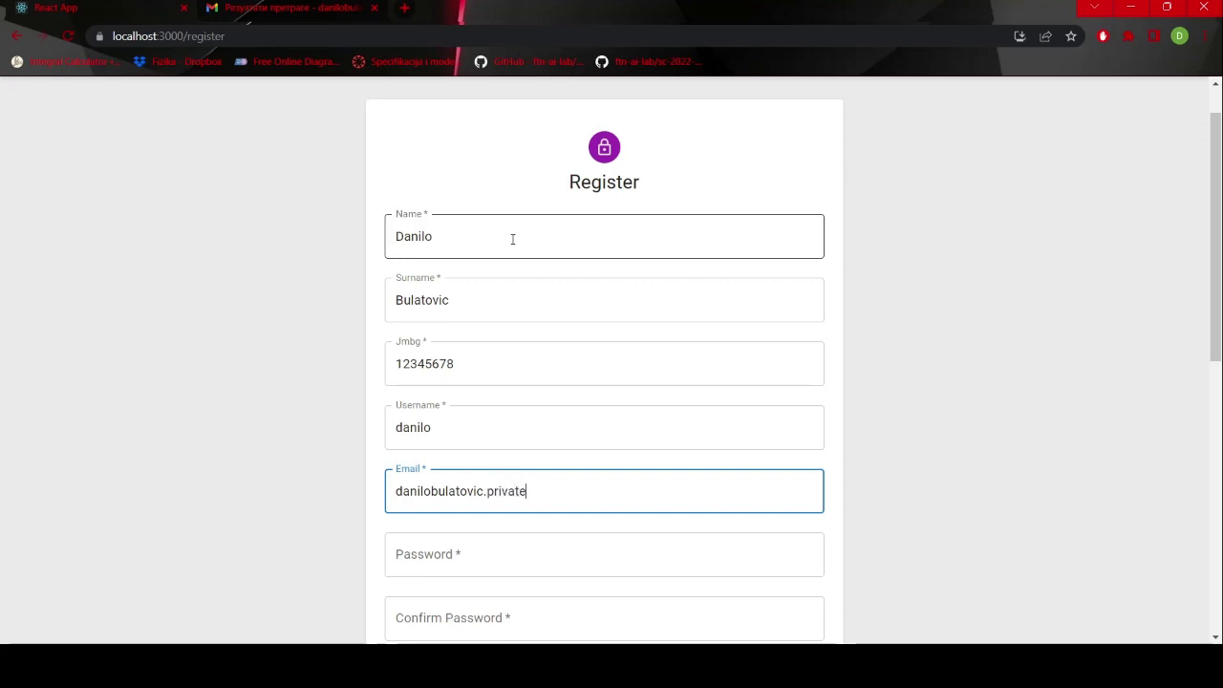
{"action": "key", "text": "Tab"}
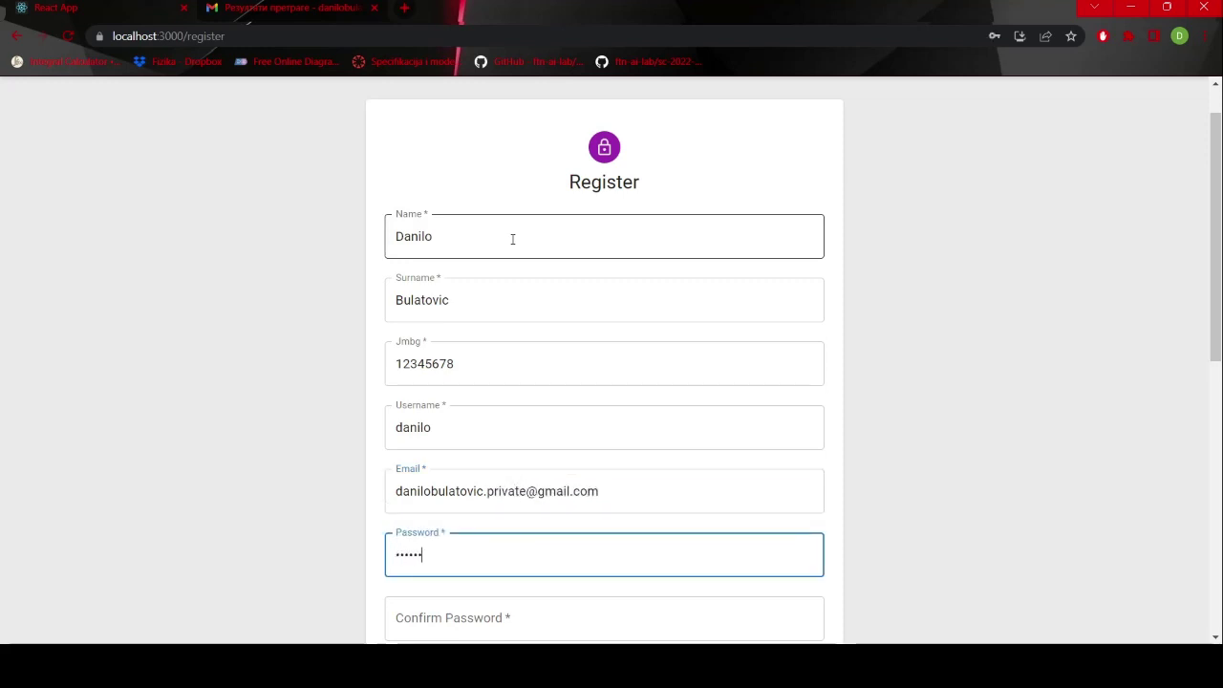
{"action": "key", "text": "Tab"}
{"action": "type", "text": "d"}
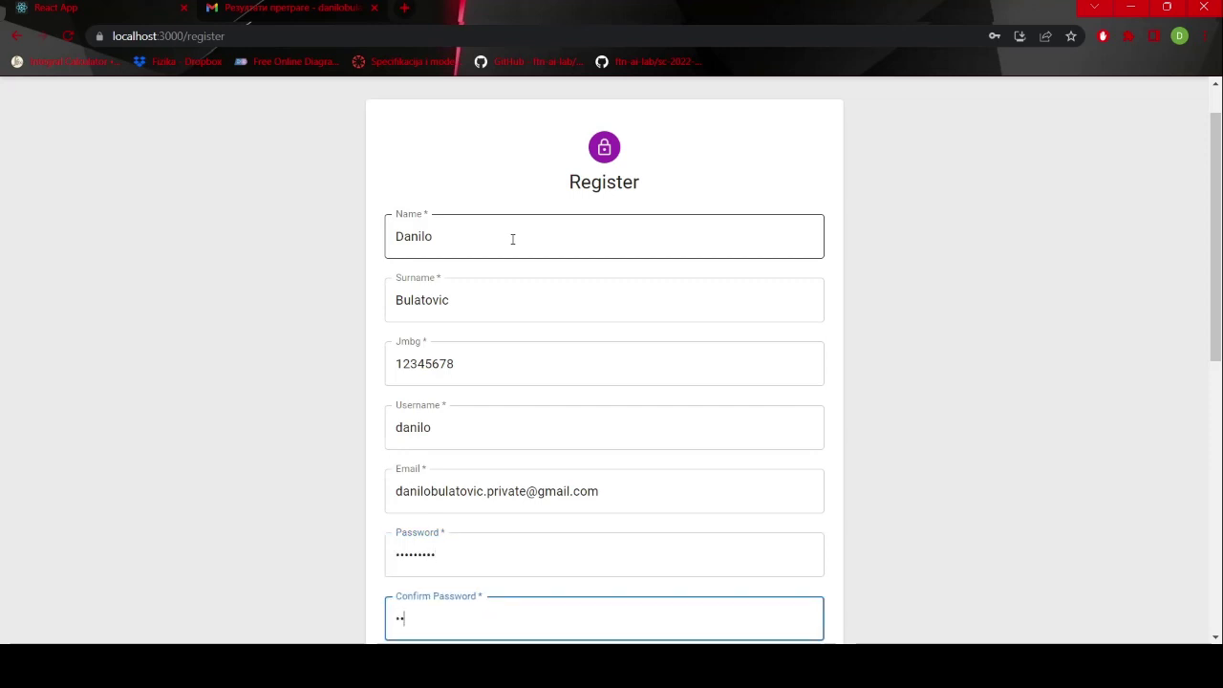
{"action": "type", "text": "anilo"}
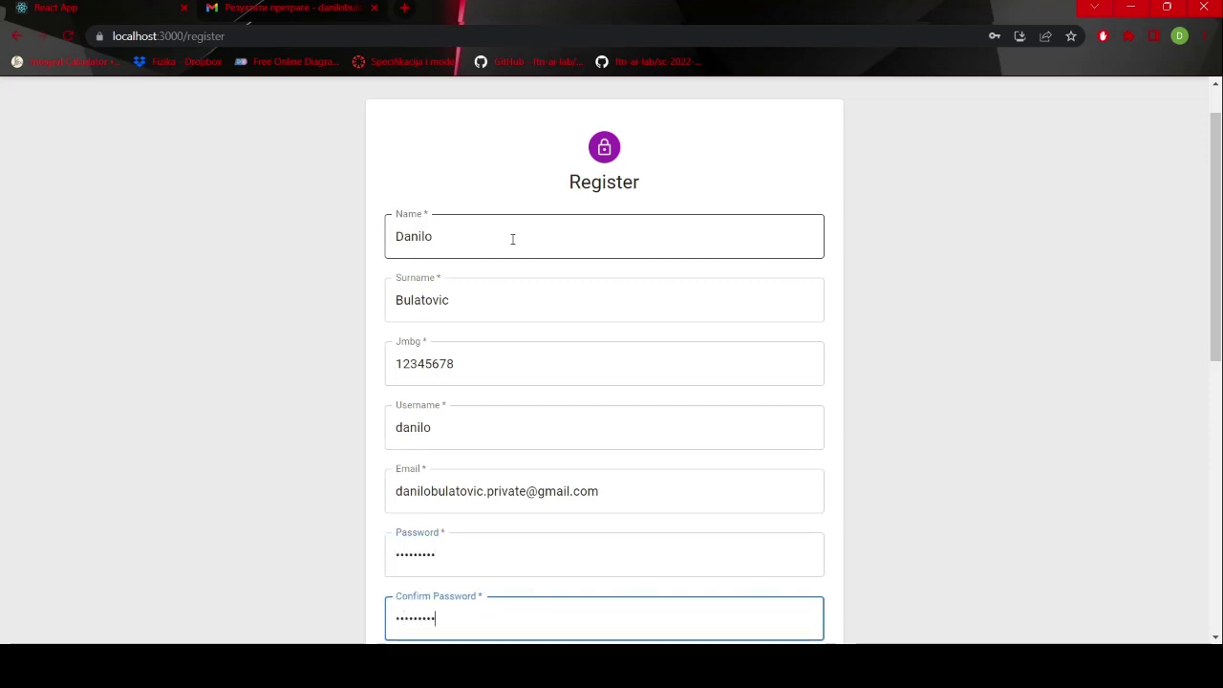
{"action": "scroll", "coordinate": [512, 239], "scroll_direction": "down", "scroll_amount": 4}
- Enter the user's country, city, street, street number, phone number and the title 'gospodin'
{"action": "left_click", "coordinate": [498, 248]}
{"action": "type", "text": "Se"}
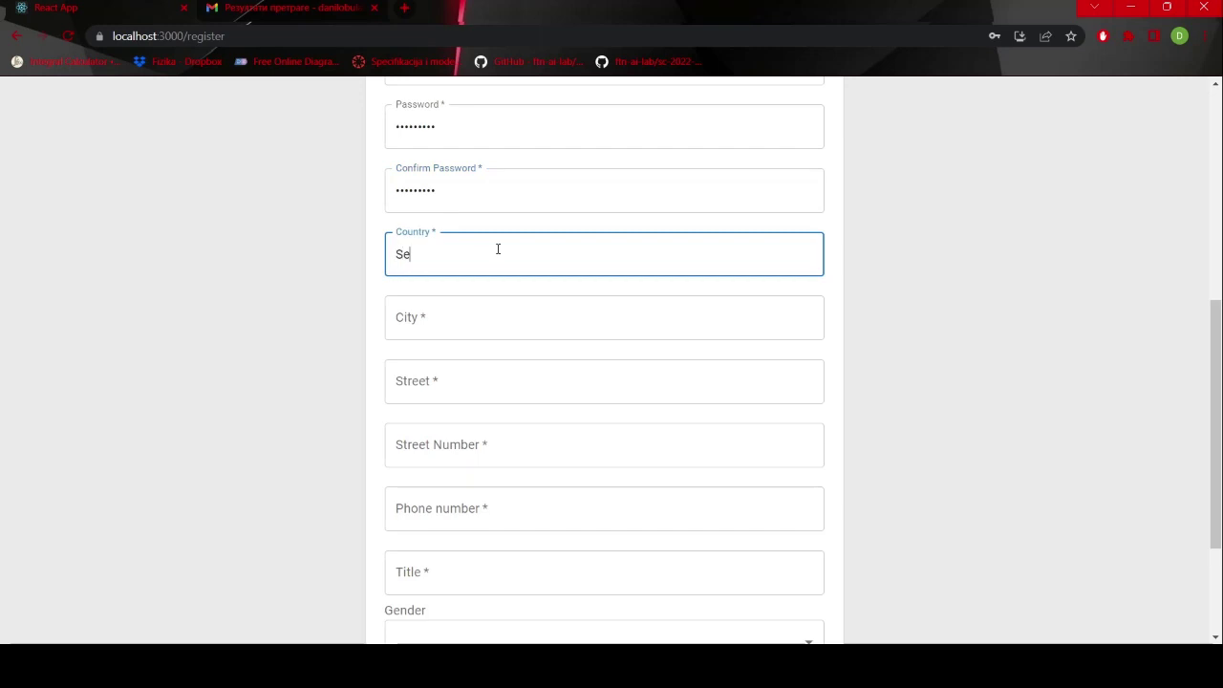
{"action": "type", "text": "rbia"}
{"action": "key", "text": "Tab"}
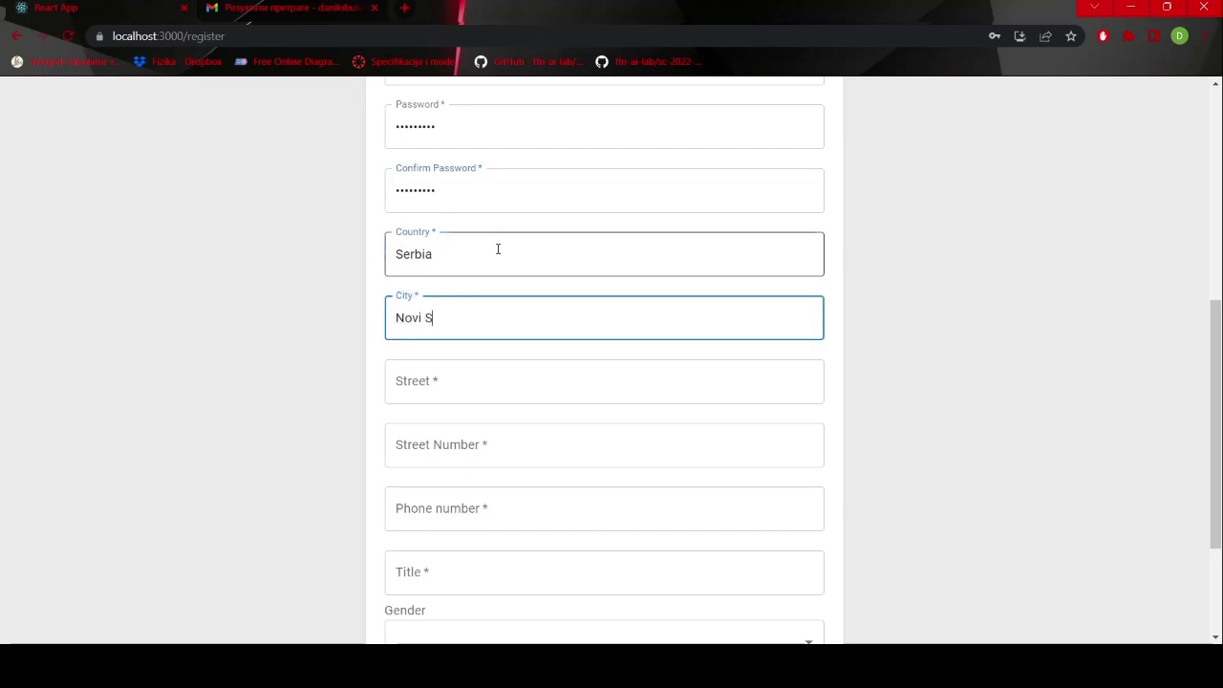
{"action": "key", "text": "Tab"}
{"action": "type", "text": "Ul"}
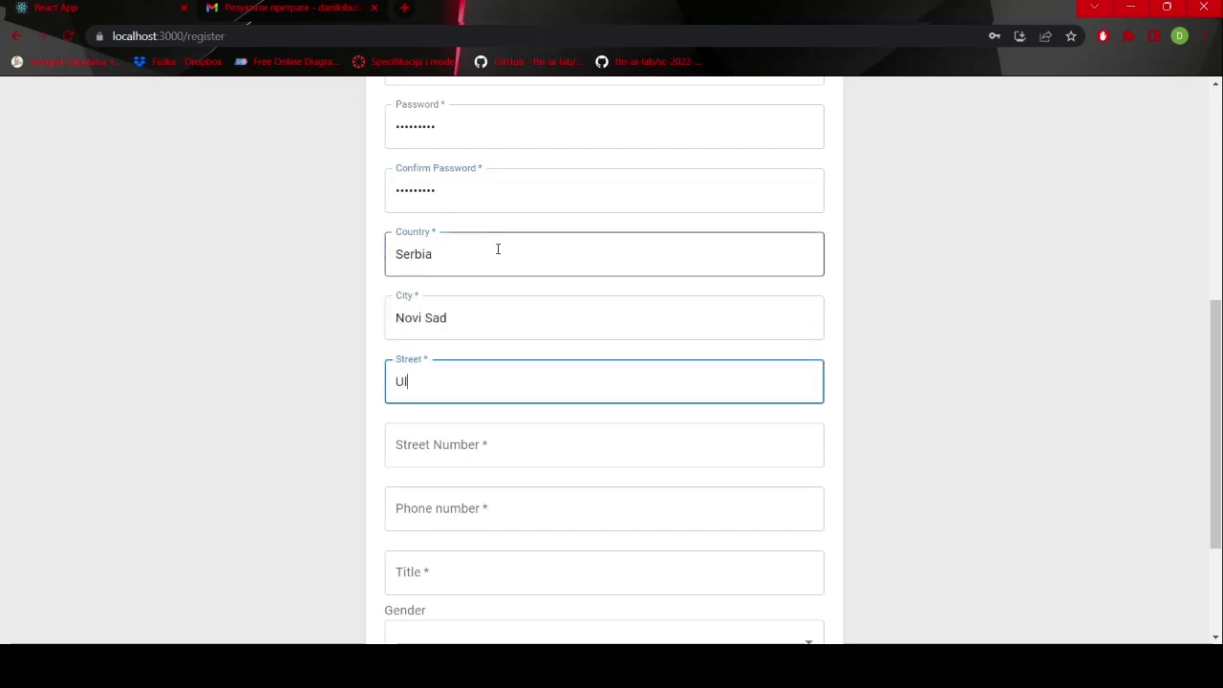
{"action": "type", "text": "ica 55"}
{"action": "key", "text": "Tab"}
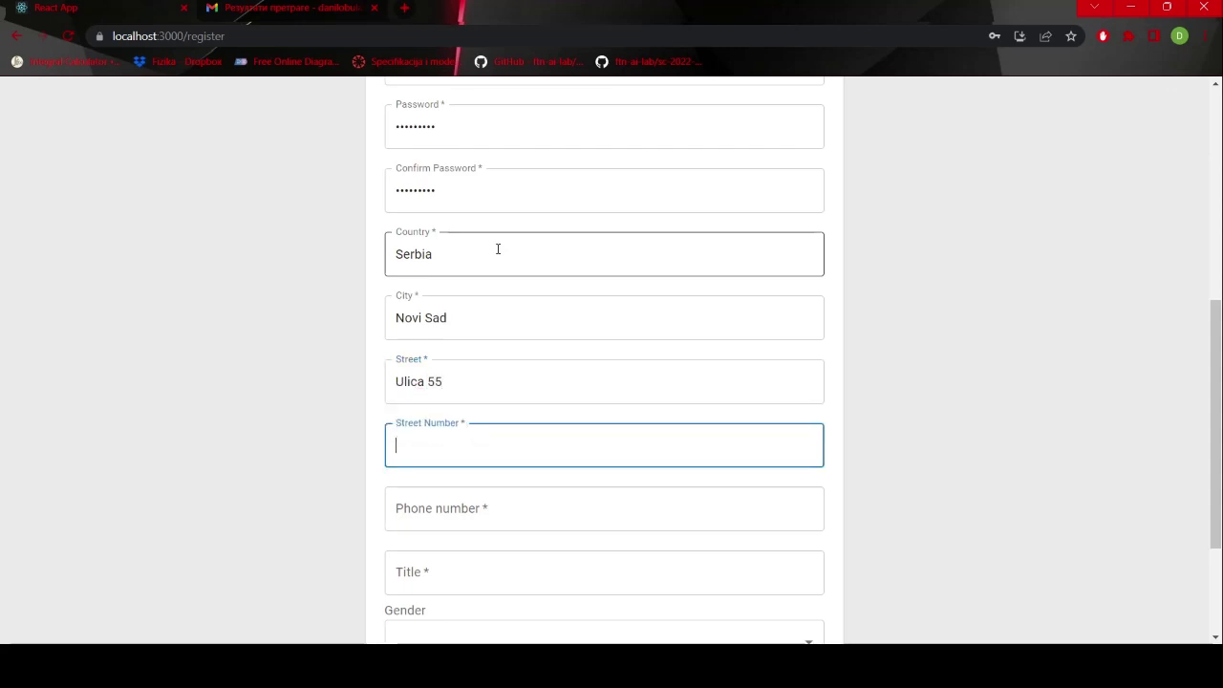
{"action": "type", "text": "57"}
{"action": "key", "text": "Tab"}
{"action": "type", "text": "066"}
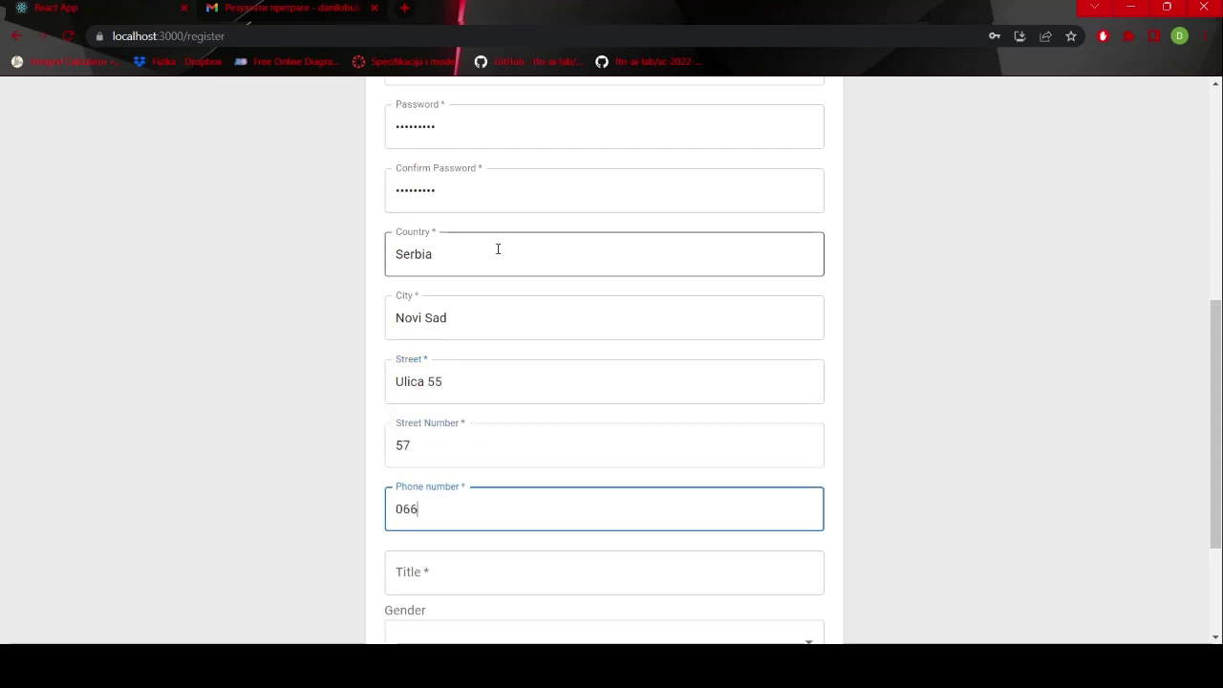
{"action": "type", "text": "/123-456"}
{"action": "key", "text": "Tab"}
{"action": "scroll", "coordinate": [498, 249], "scroll_direction": "down", "scroll_amount": 2}
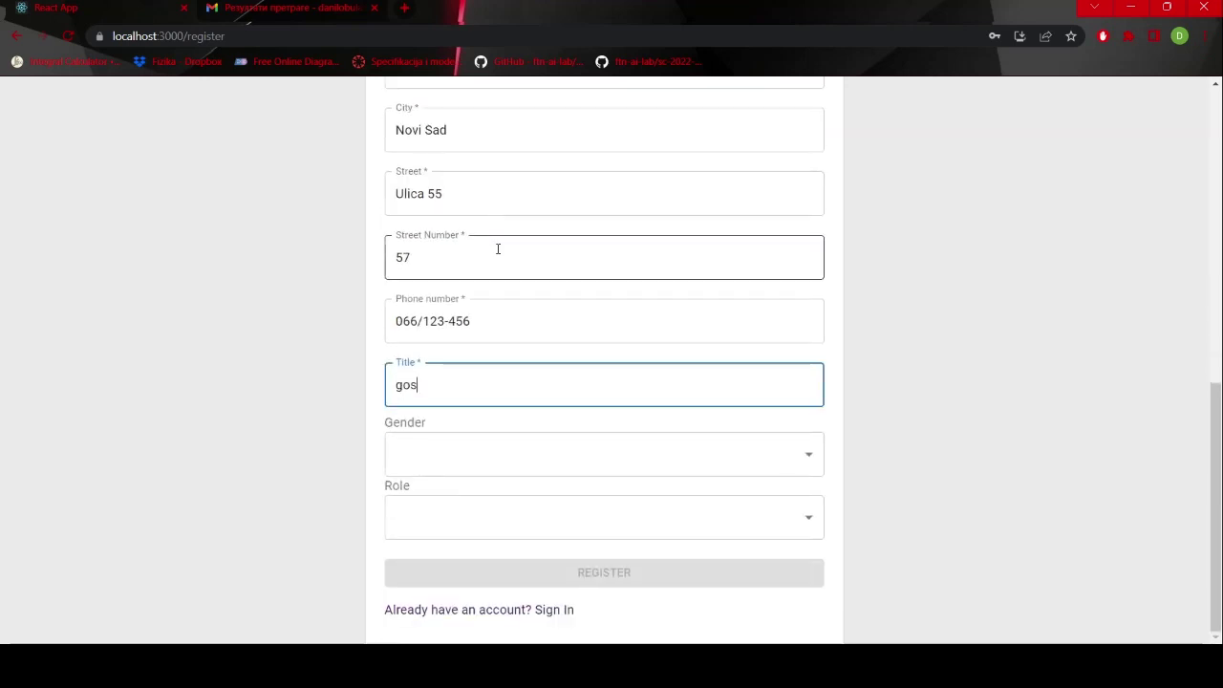
{"action": "type", "text": "gospodin"}
- Choose Male gender and the Engineer role, then submit the registration
{"action": "key", "text": "Tab"}
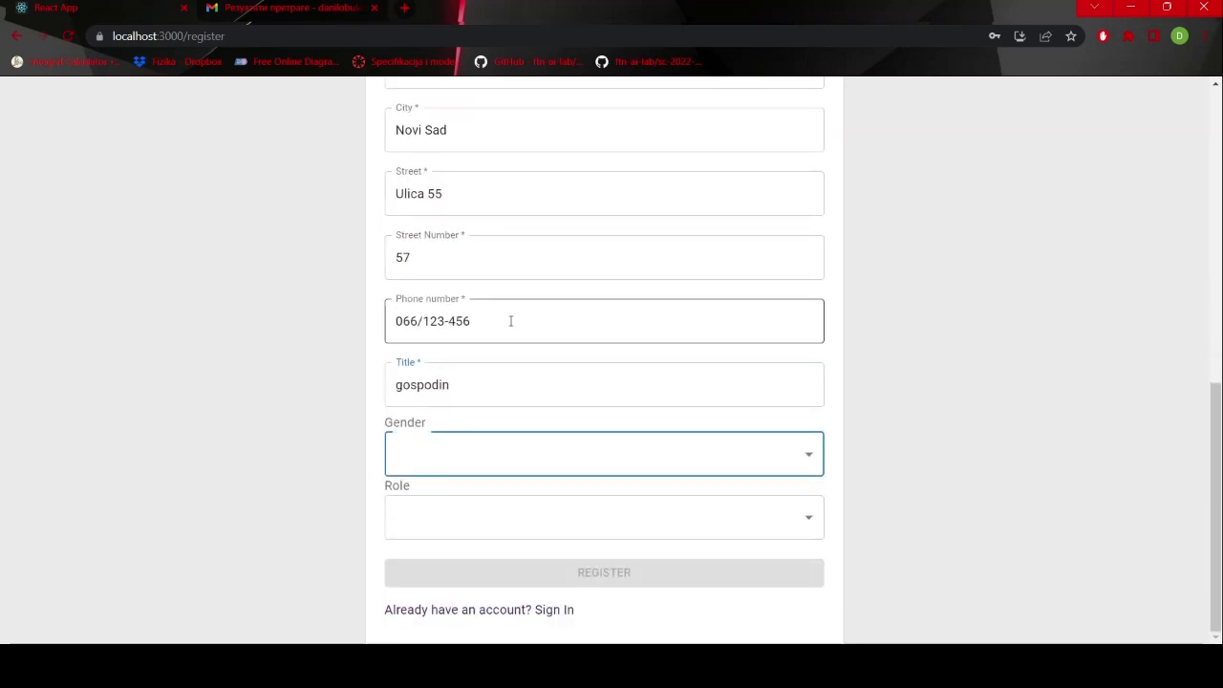
{"action": "left_click", "coordinate": [495, 460]}
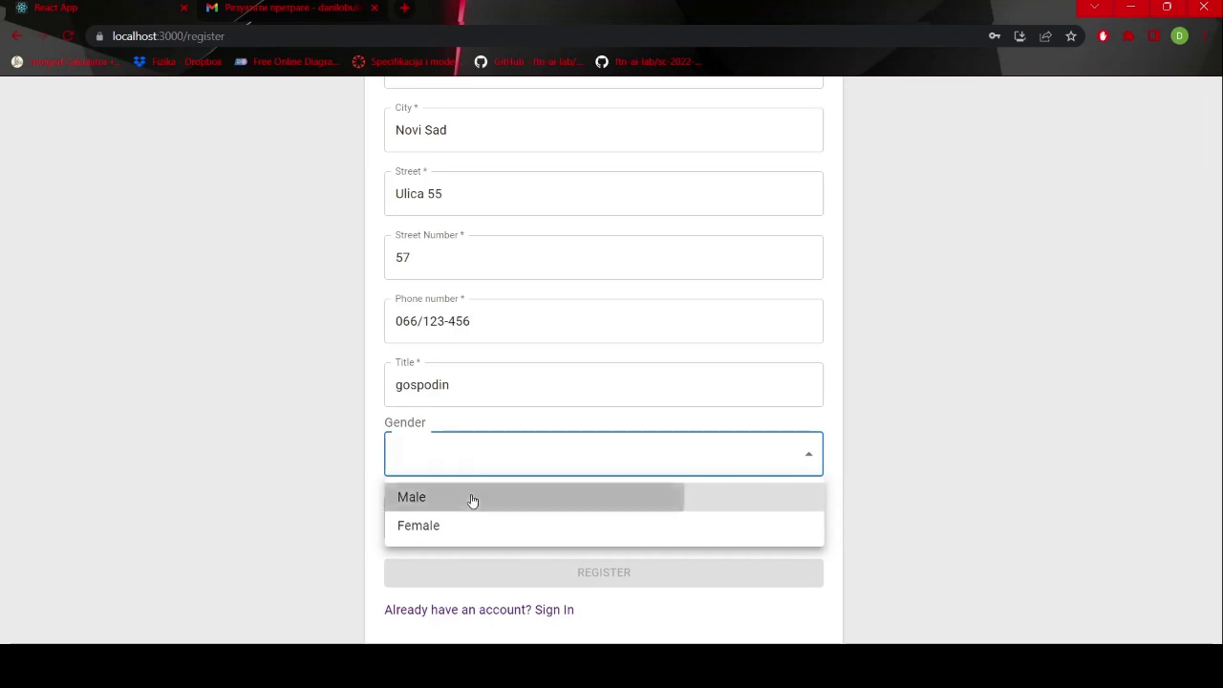
{"action": "left_click", "coordinate": [473, 497]}
{"action": "left_click", "coordinate": [473, 519]}
{"action": "left_click", "coordinate": [456, 614]}
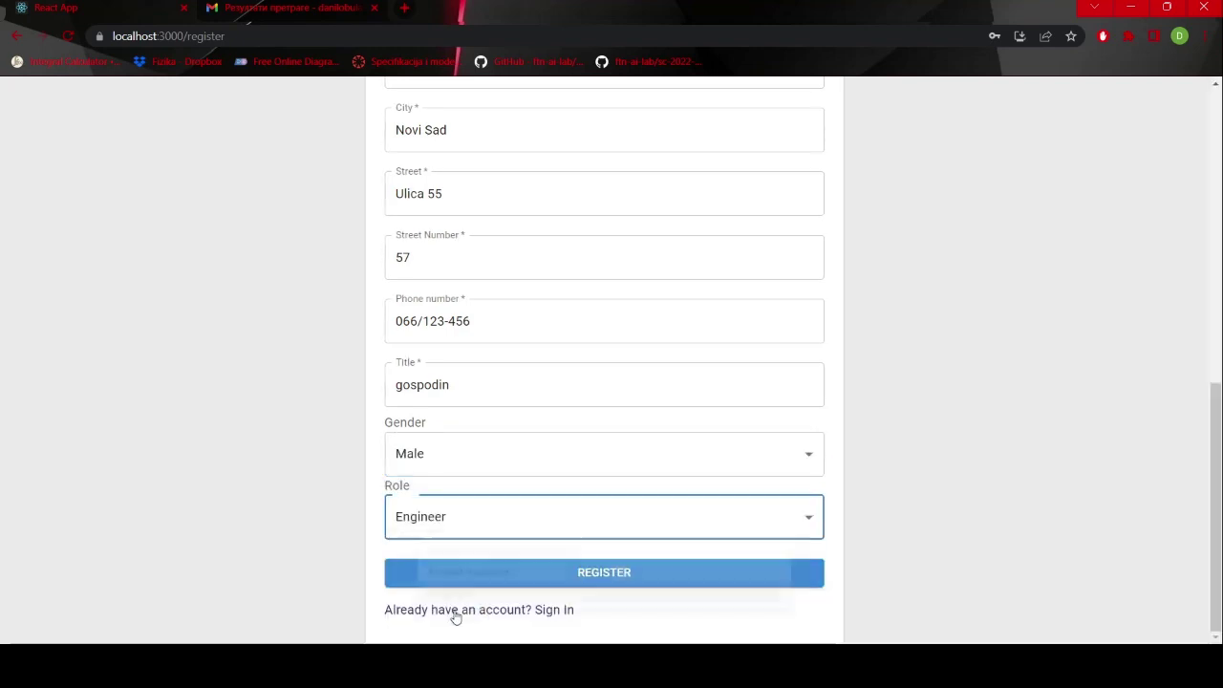
{"action": "left_click", "coordinate": [604, 571]}
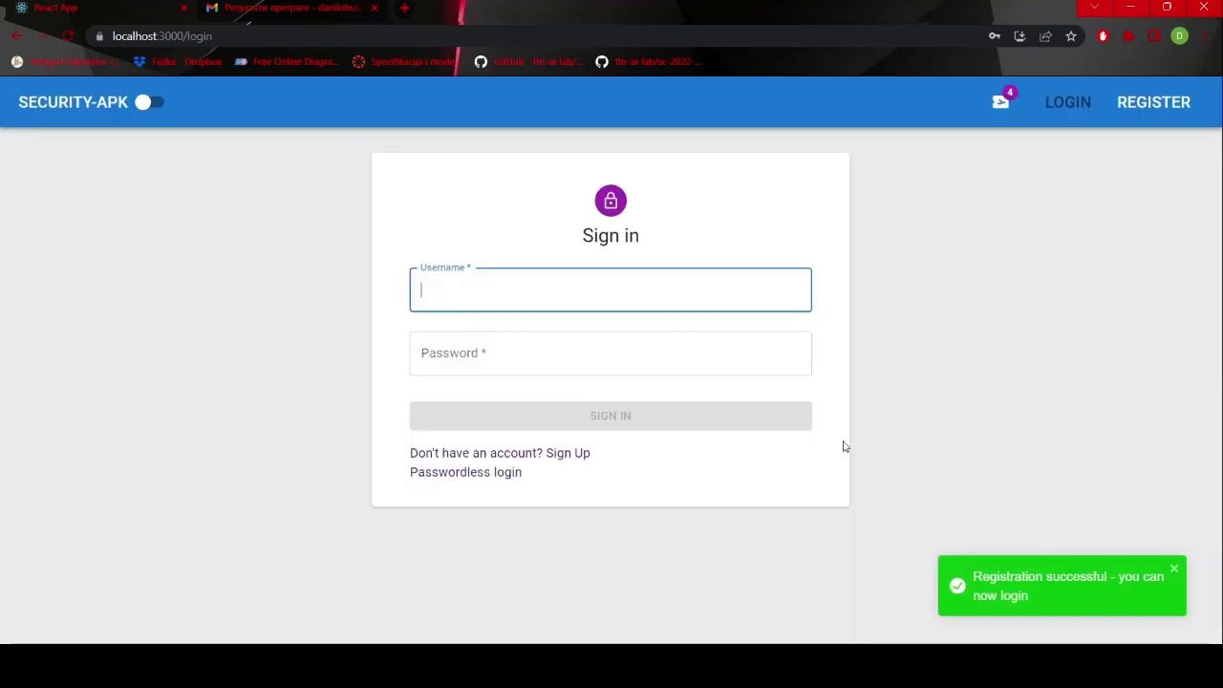
- Attempt to sign in with the new engineer's username and password
{"action": "type", "text": "danilo"}
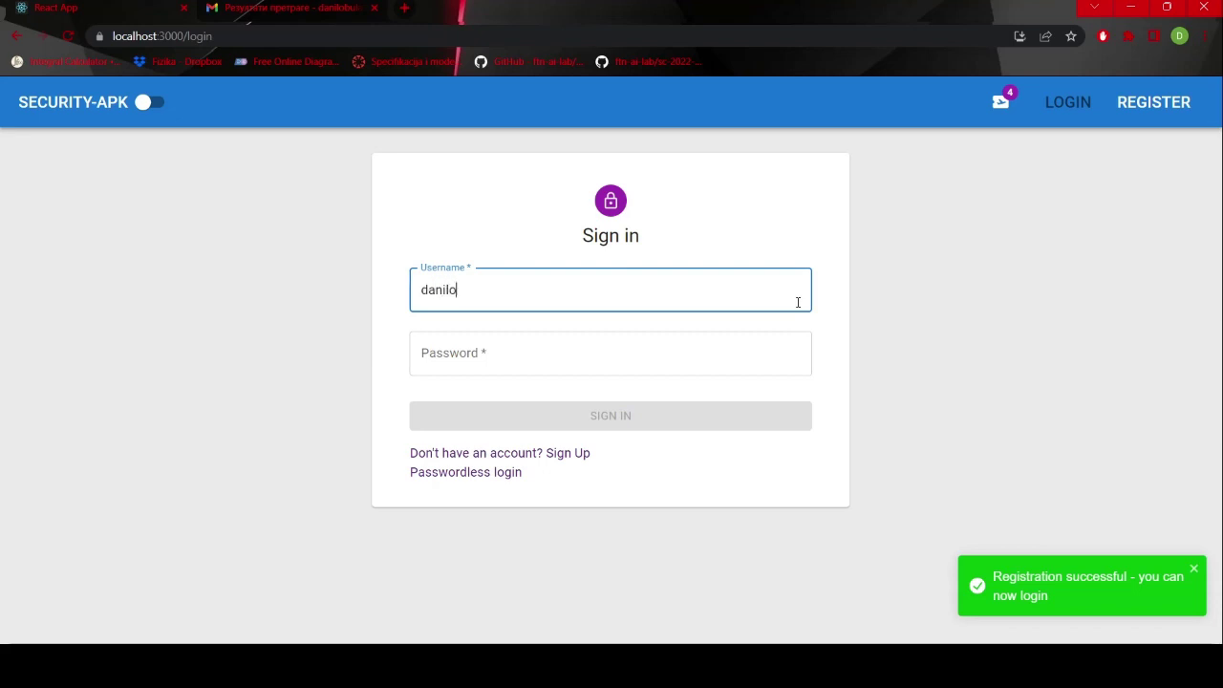
{"action": "key", "text": "Tab"}
{"action": "type", "text": "1234"}
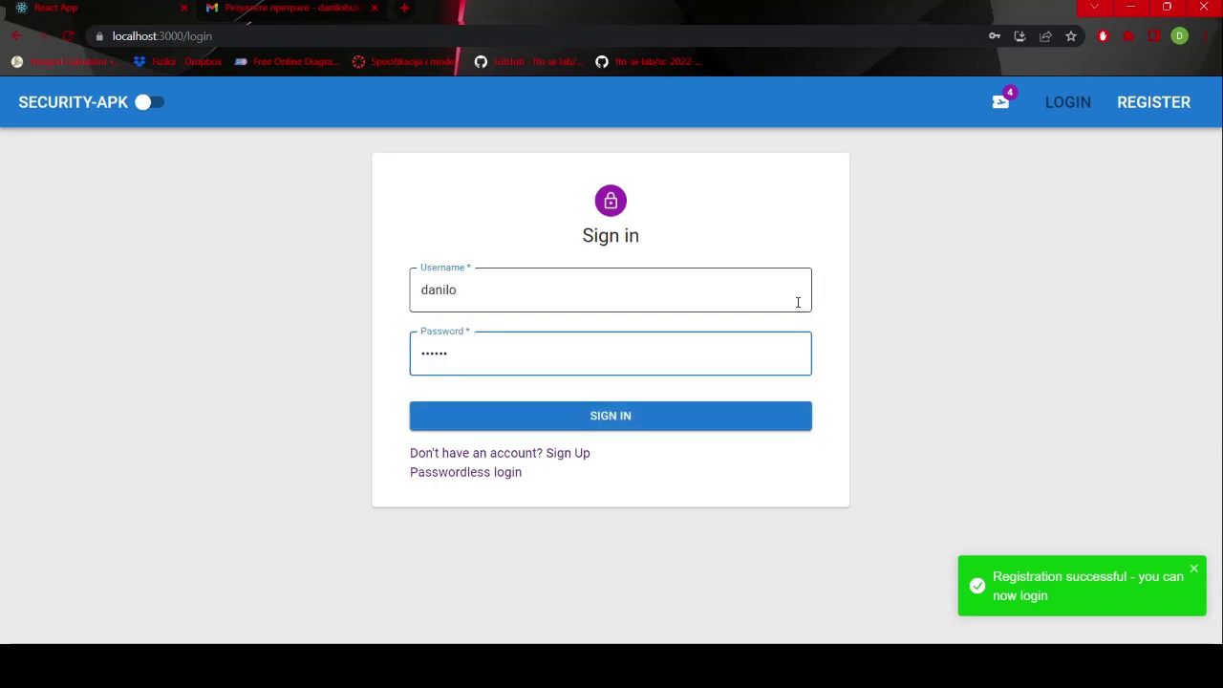
{"action": "left_click", "coordinate": [718, 427]}
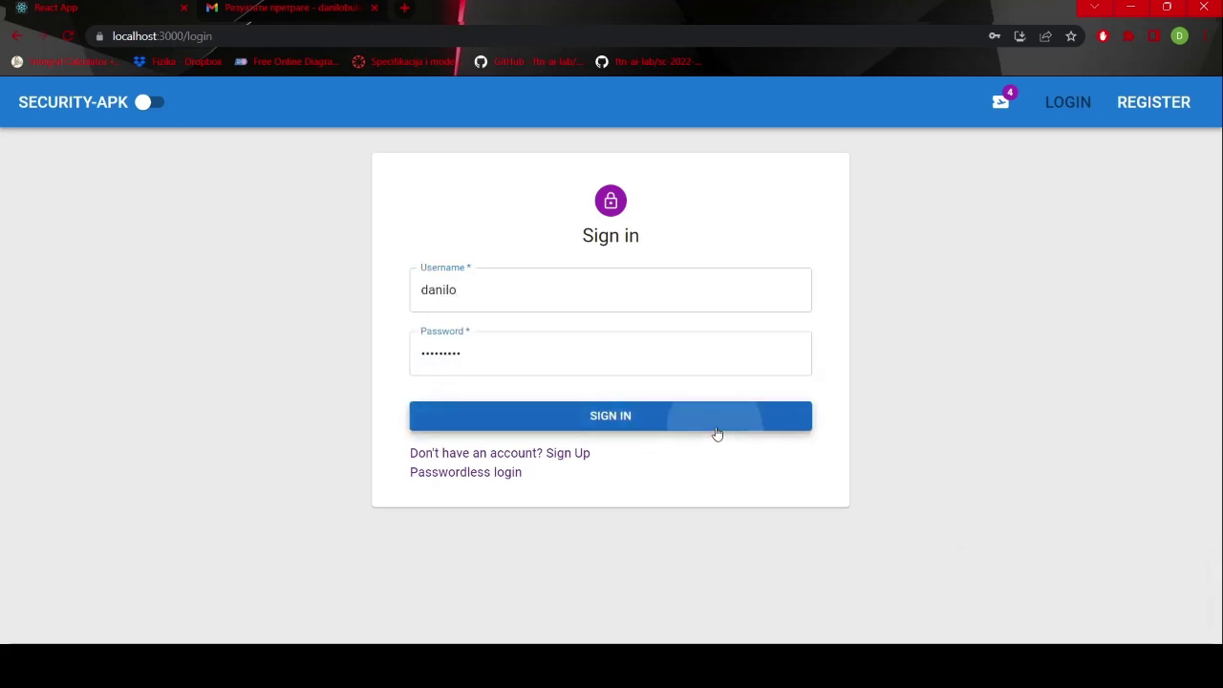
- Sign in with the 'admin' account instead
{"action": "left_click", "coordinate": [540, 297]}
{"action": "key", "text": "ctrl+a"}
{"action": "type", "text": "ad"}
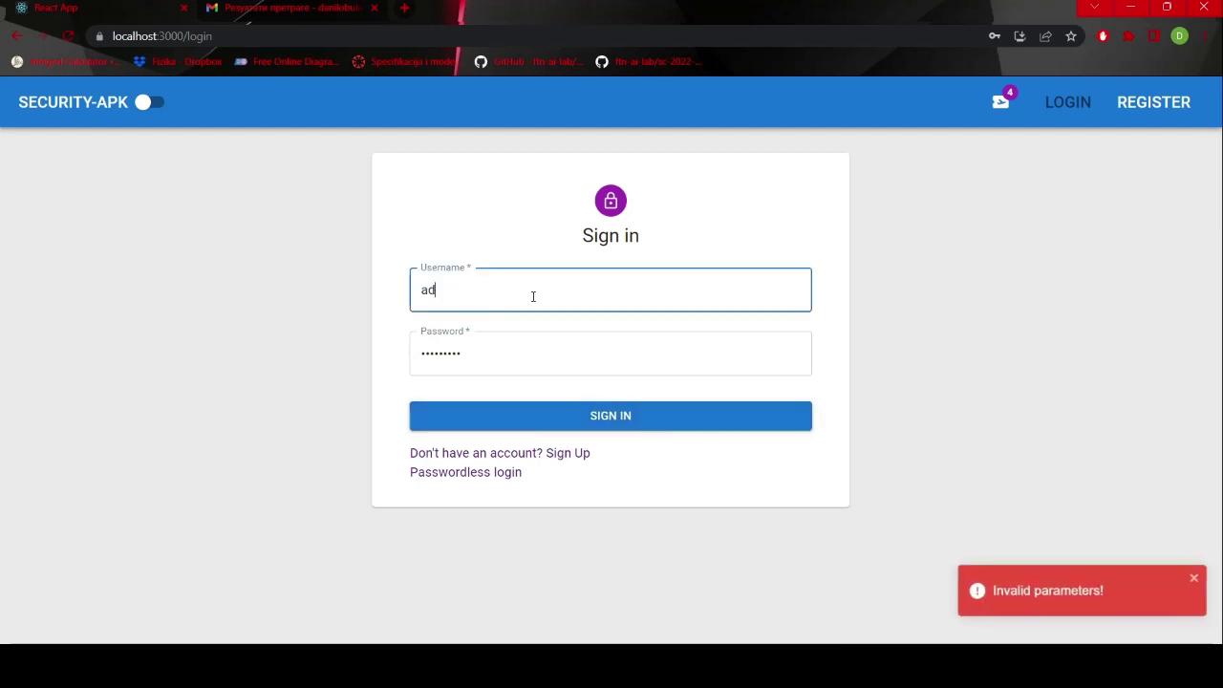
{"action": "type", "text": "min"}
{"action": "key", "text": "Tab"}
{"action": "type", "text": "adm"}
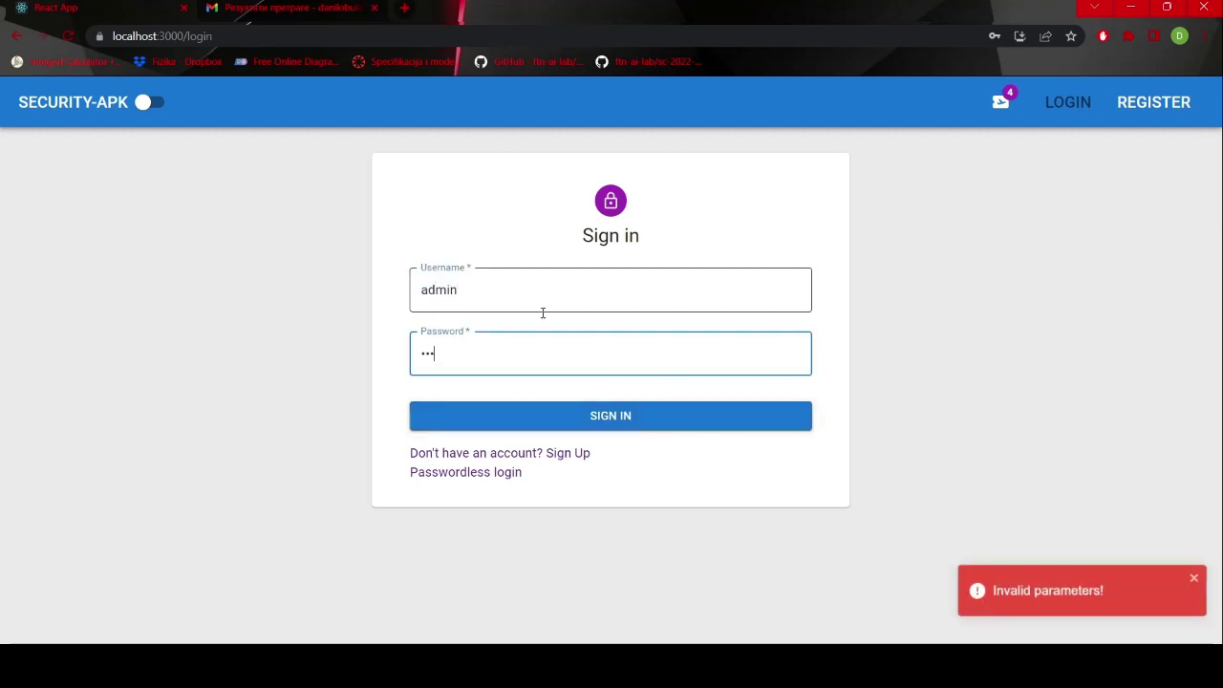
{"action": "left_click", "coordinate": [640, 418]}
- Save a new admin password on the first-login Change Password page
{"action": "left_click", "coordinate": [622, 249]}
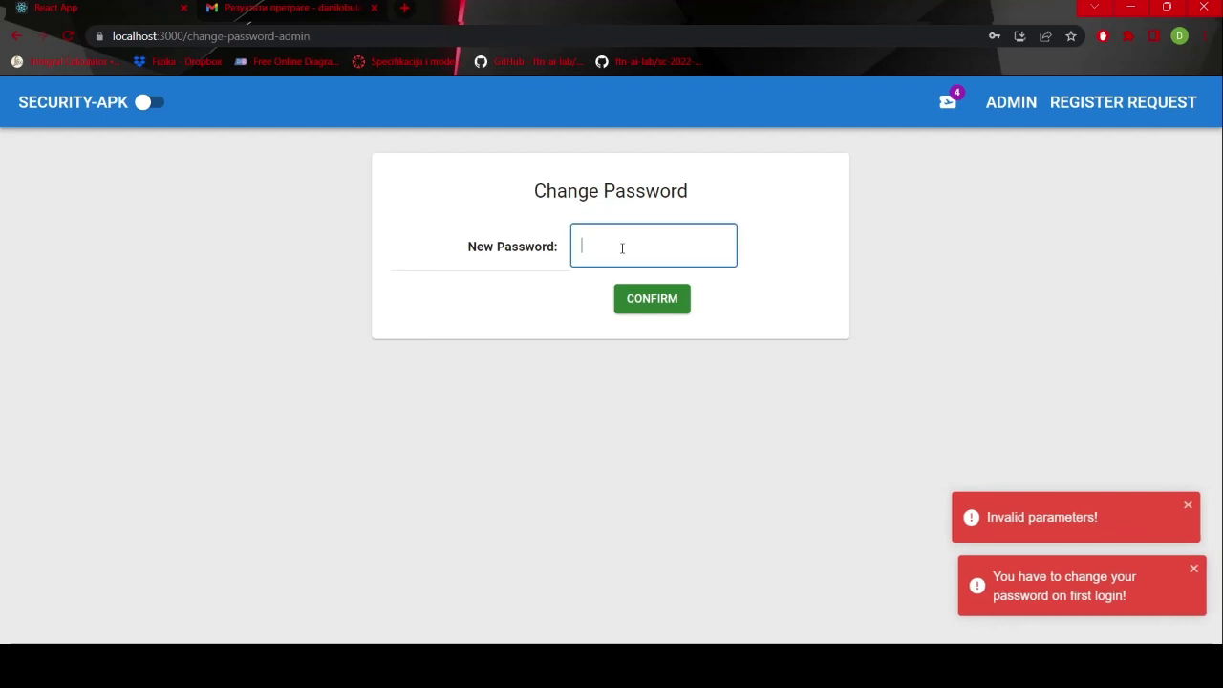
{"action": "type", "text": "ad"}
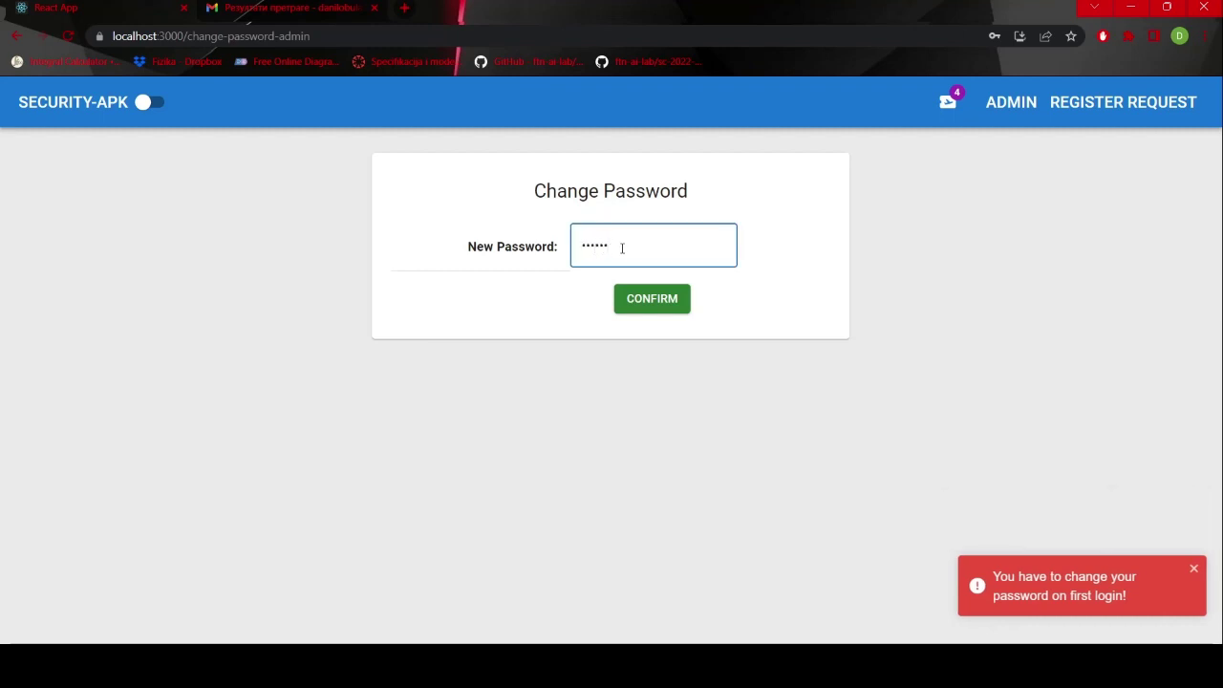
{"action": "left_click", "coordinate": [647, 300]}
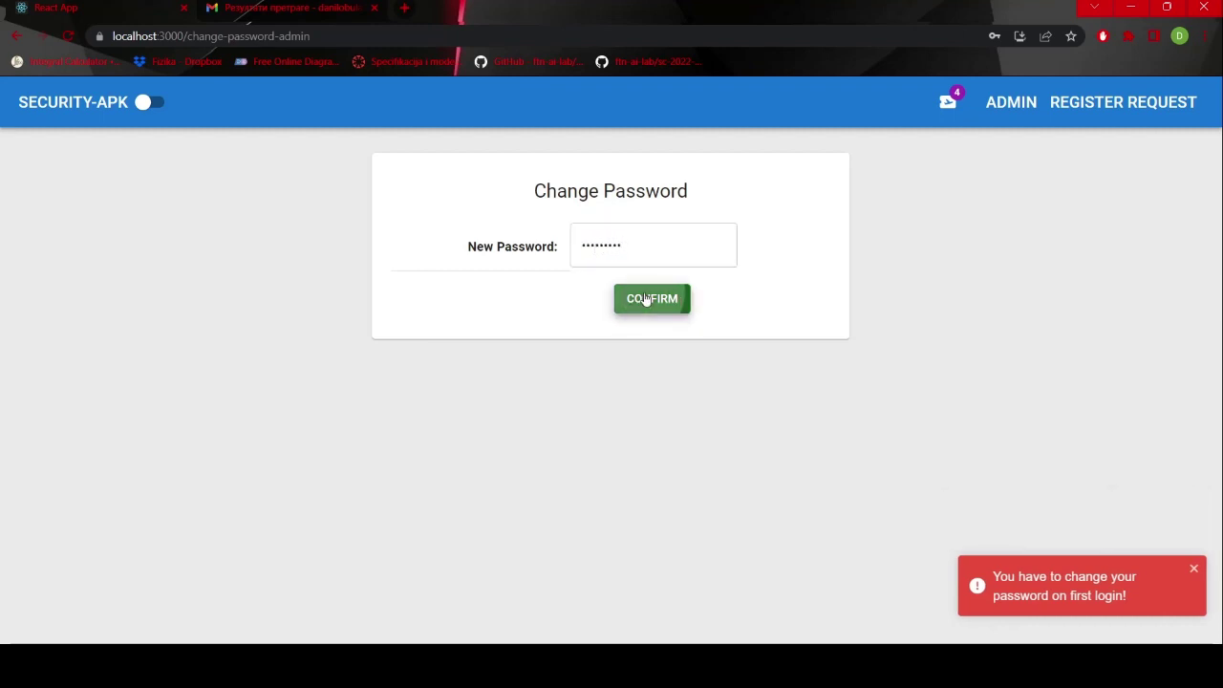
{"action": "left_click", "coordinate": [1007, 112]}
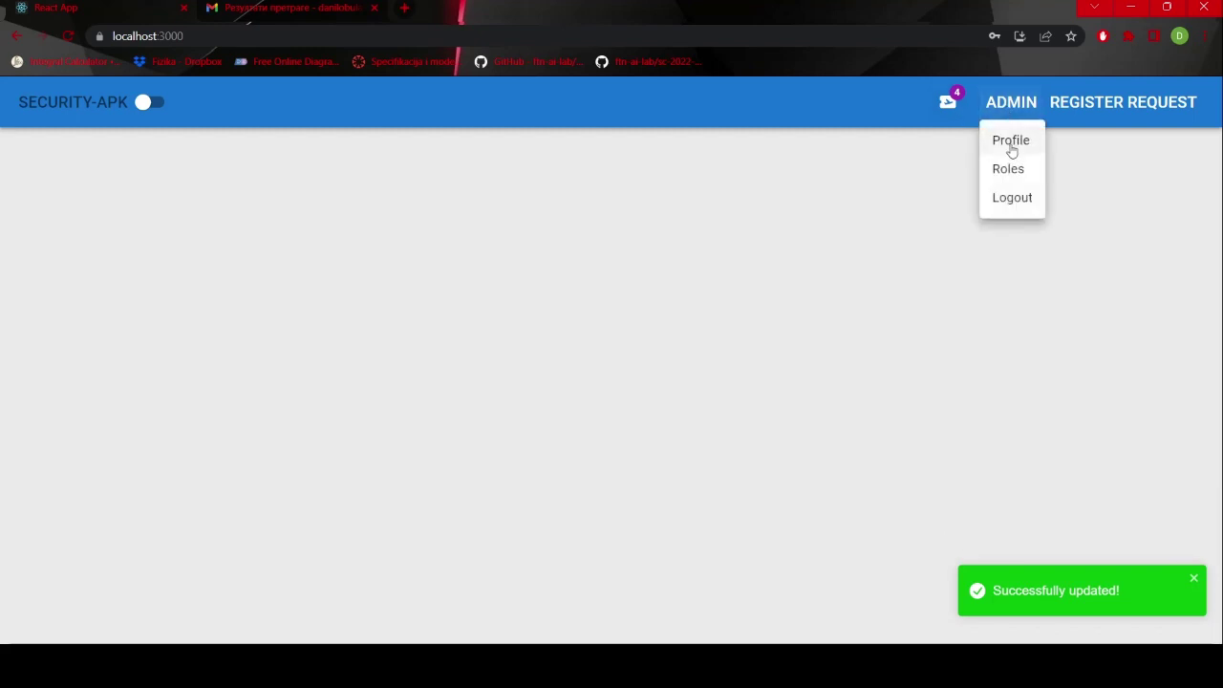
- Log out and sign back in as 'admin', correcting a mistyped password
{"action": "left_click", "coordinate": [1022, 211]}
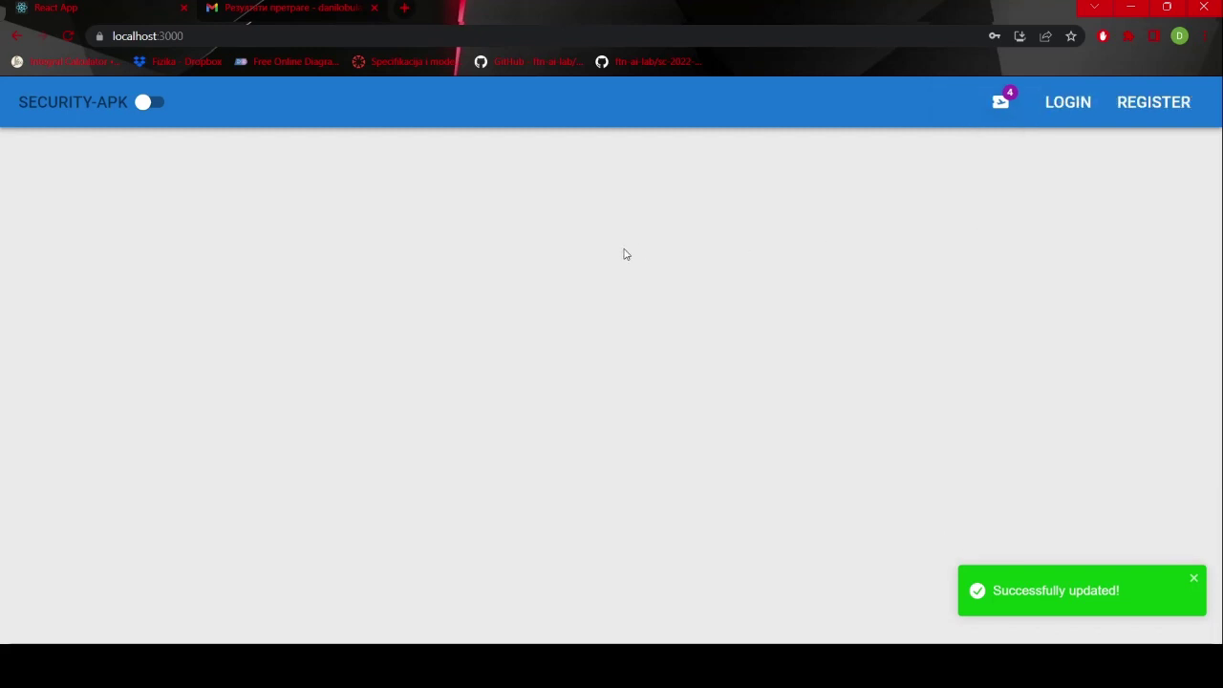
{"action": "left_click", "coordinate": [1058, 113]}
{"action": "type", "text": "admin"}
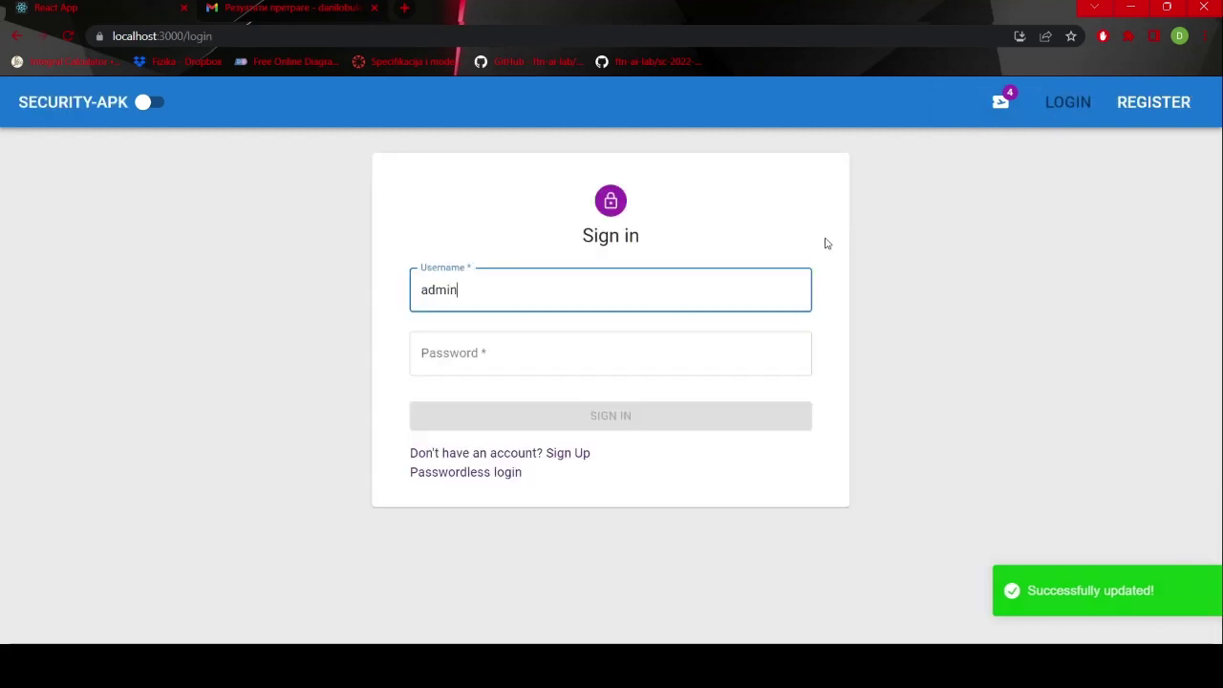
{"action": "key", "text": "Tab"}
{"action": "type", "text": "123"}
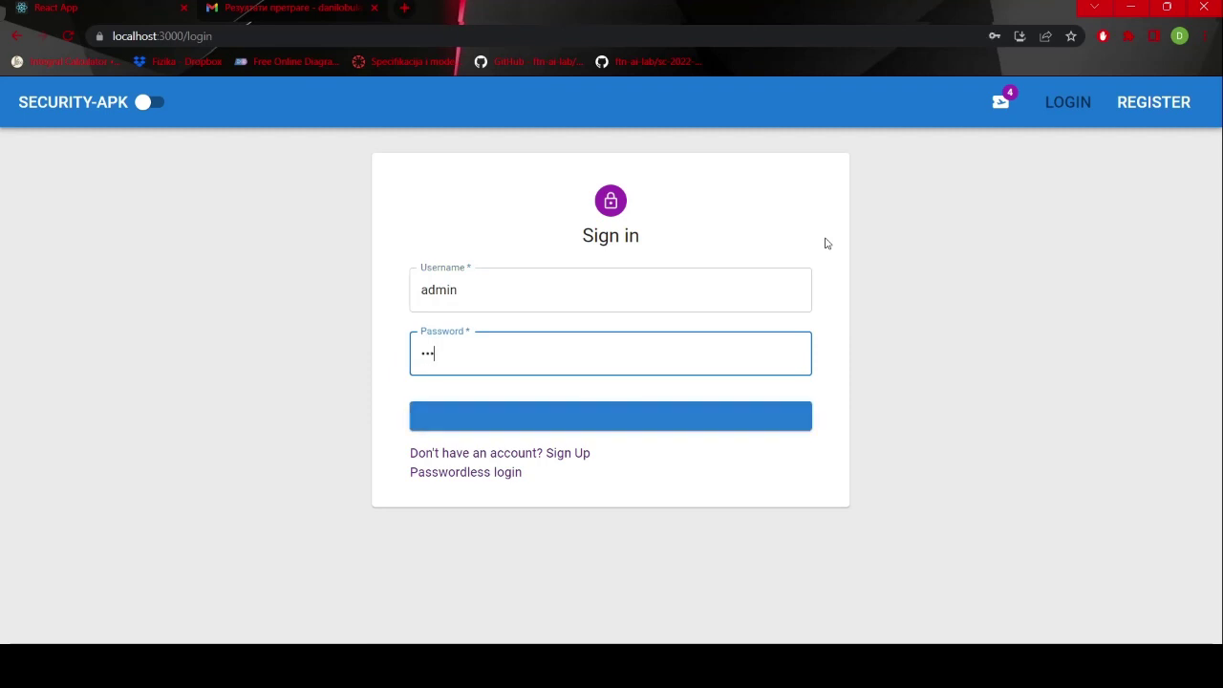
{"action": "key", "text": "Return"}
{"action": "key", "text": "BackSpace"}
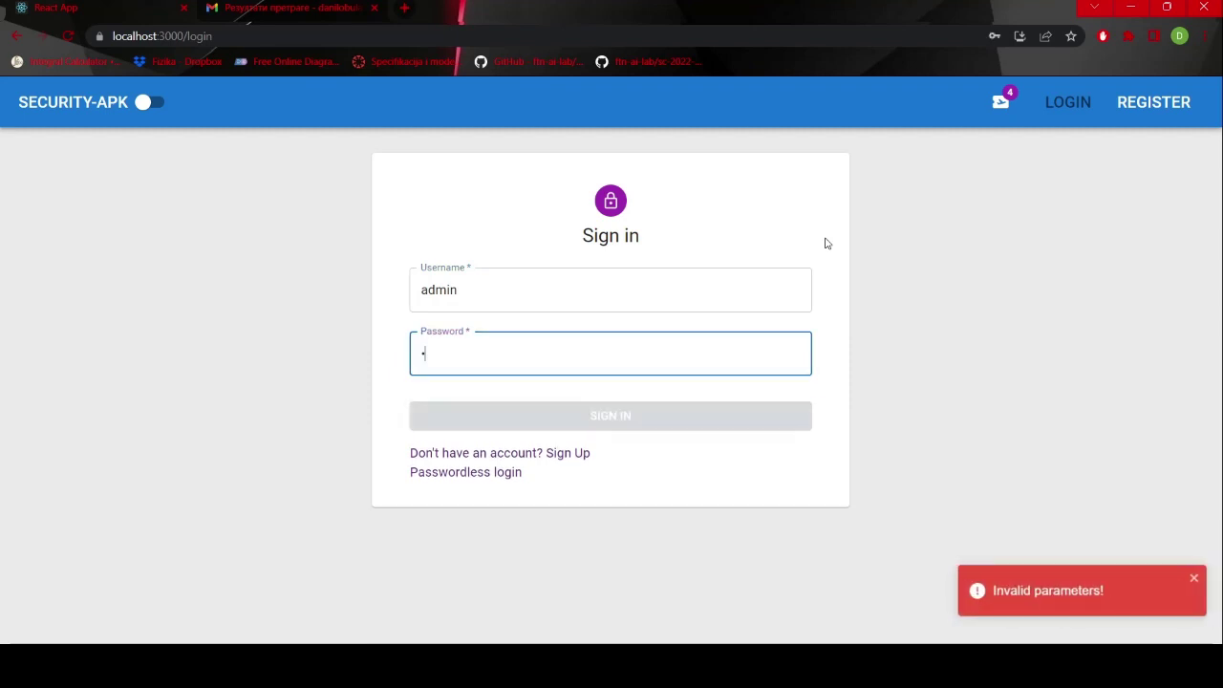
{"action": "type", "text": "23"}
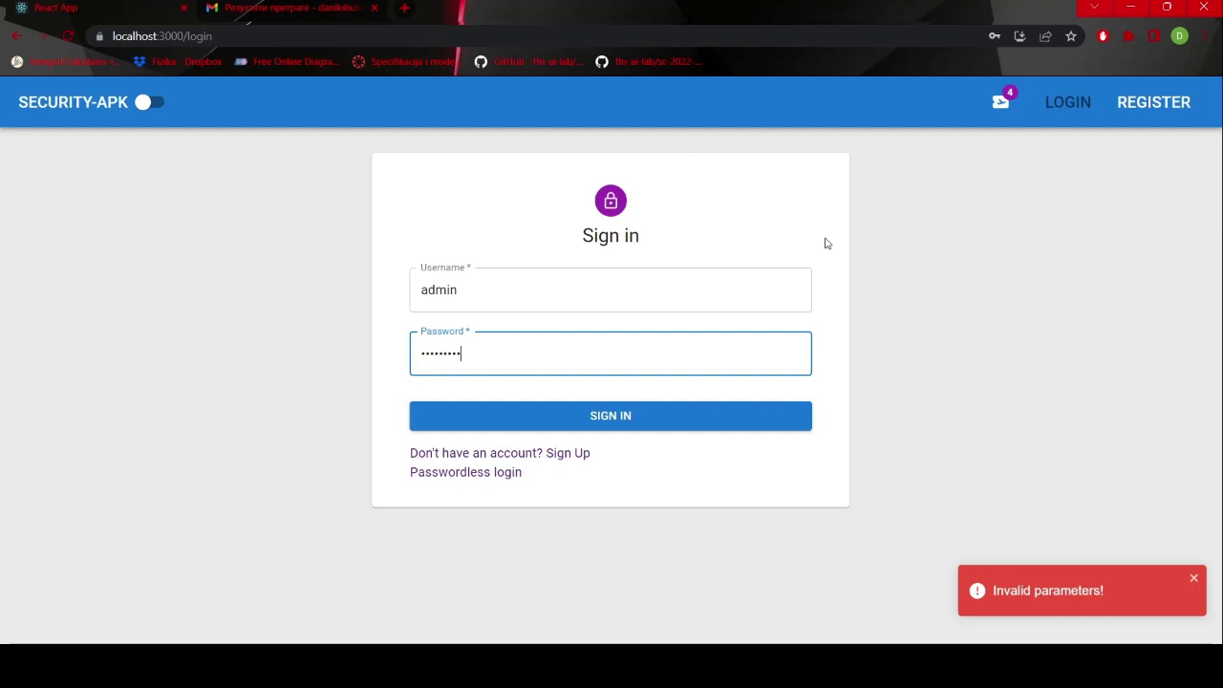
{"action": "left_click", "coordinate": [685, 415]}
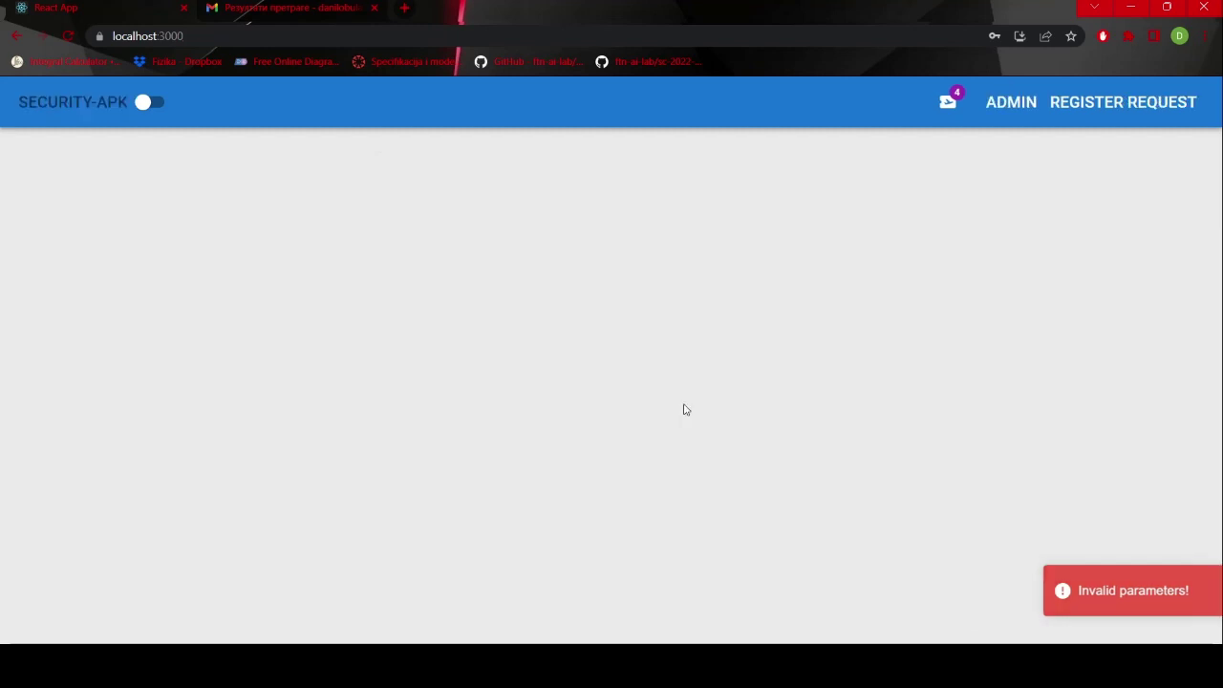
- Accept the pending registration request, then log the admin out
{"action": "left_click", "coordinate": [1109, 115]}
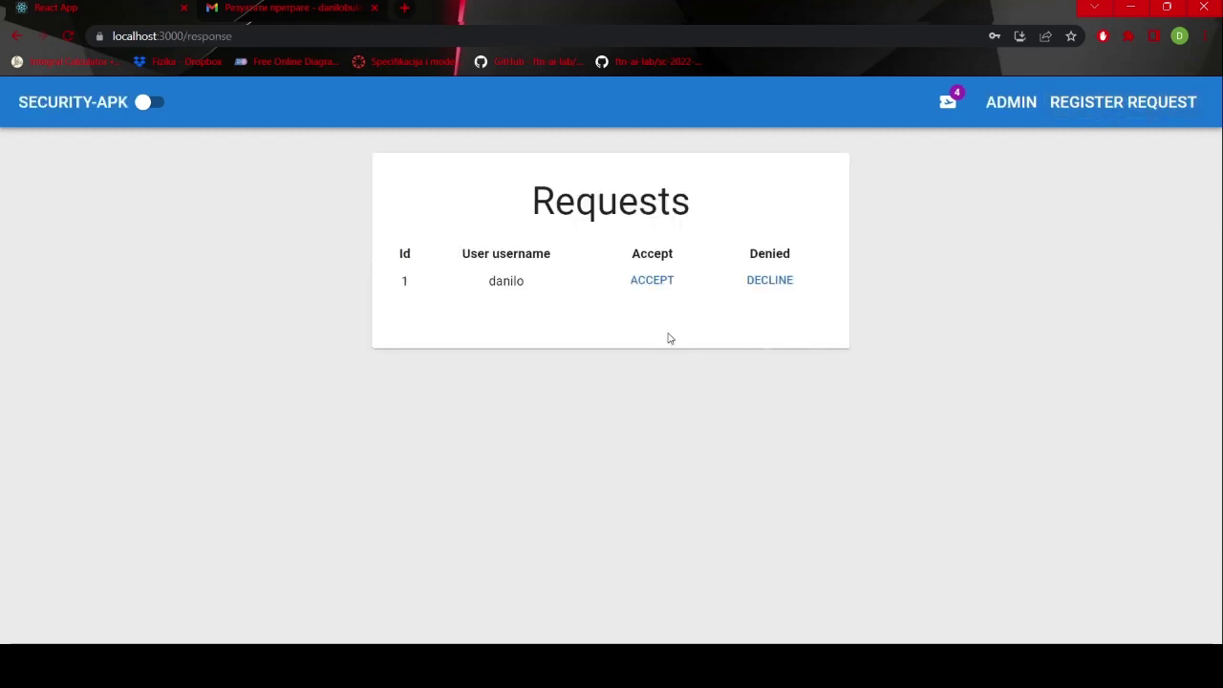
{"action": "left_click", "coordinate": [650, 287]}
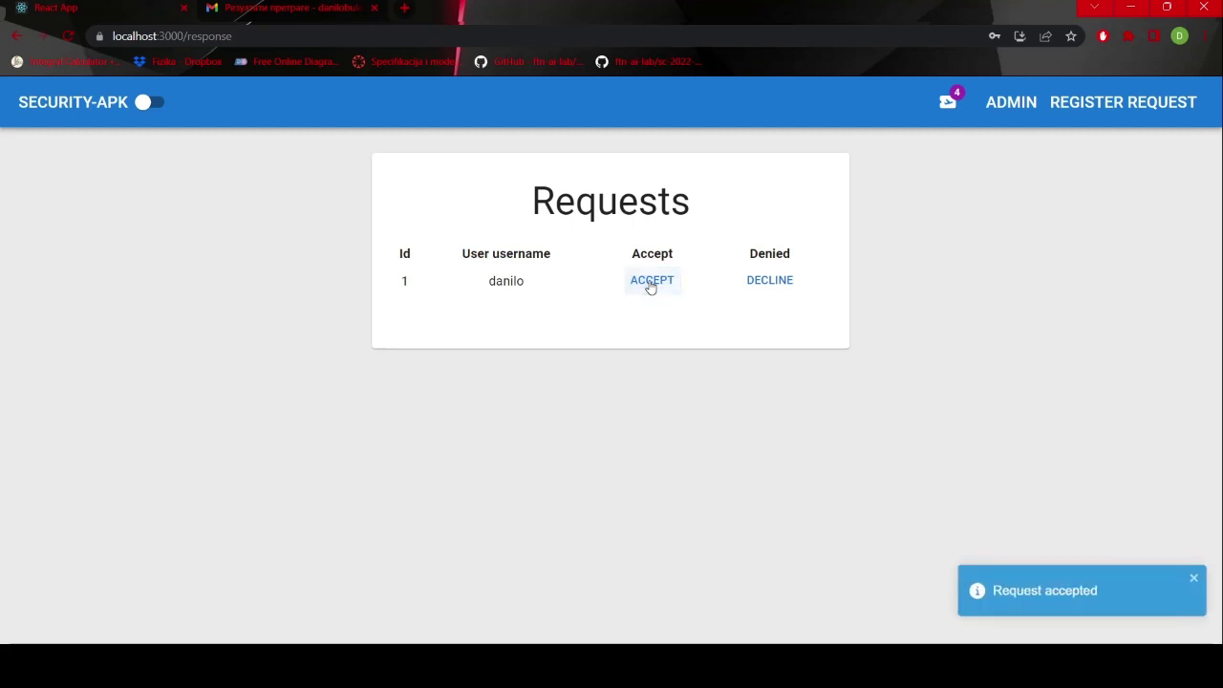
{"action": "left_click", "coordinate": [1006, 117]}
{"action": "left_click", "coordinate": [1015, 201]}
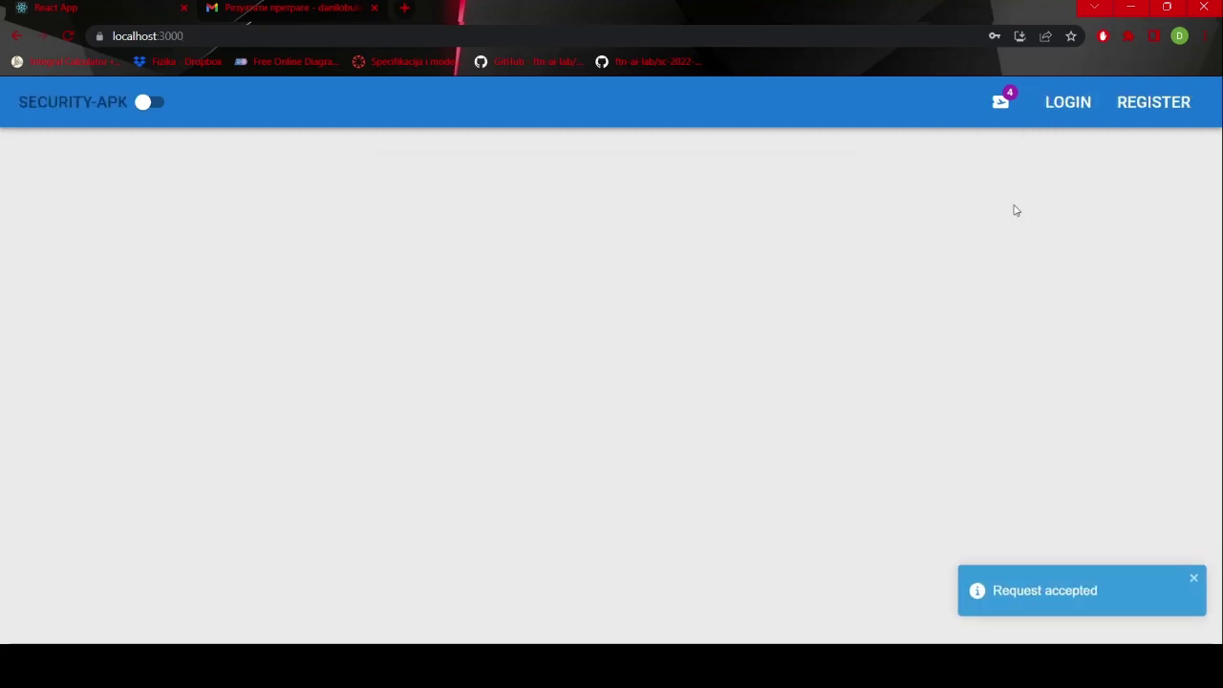
- Reload Gmail, open the 'Verifikacija naloga !' email and follow its activation link
{"action": "left_click", "coordinate": [267, 4]}
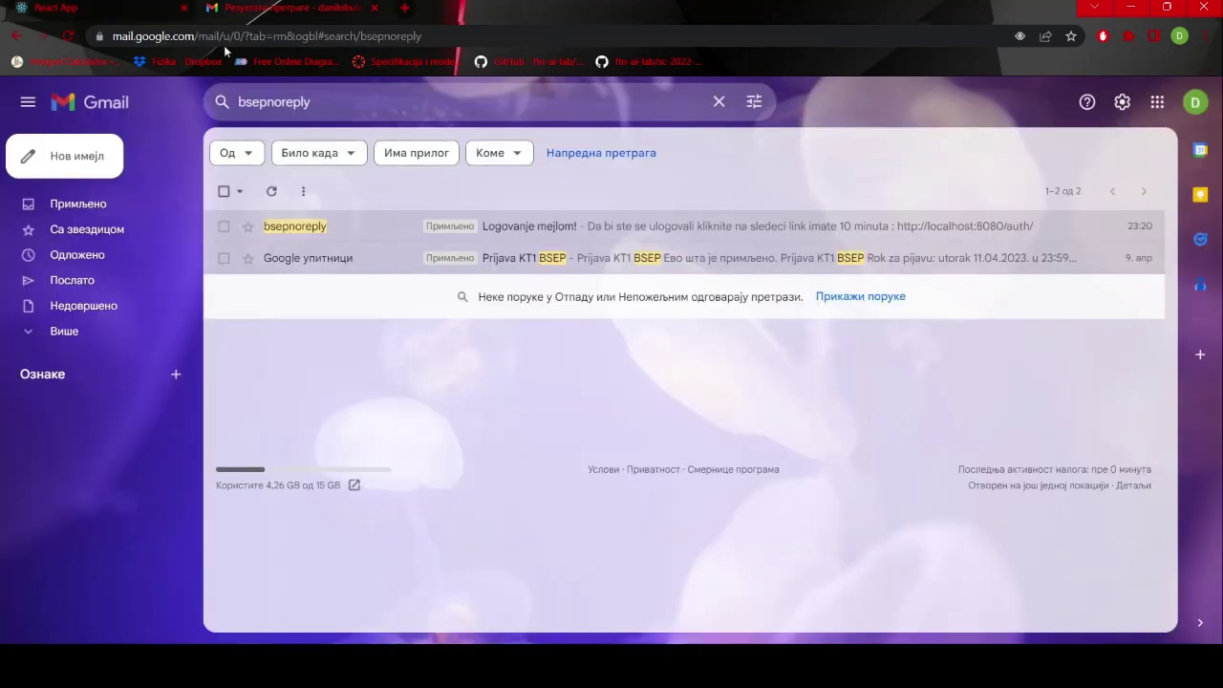
{"action": "left_click", "coordinate": [67, 36]}
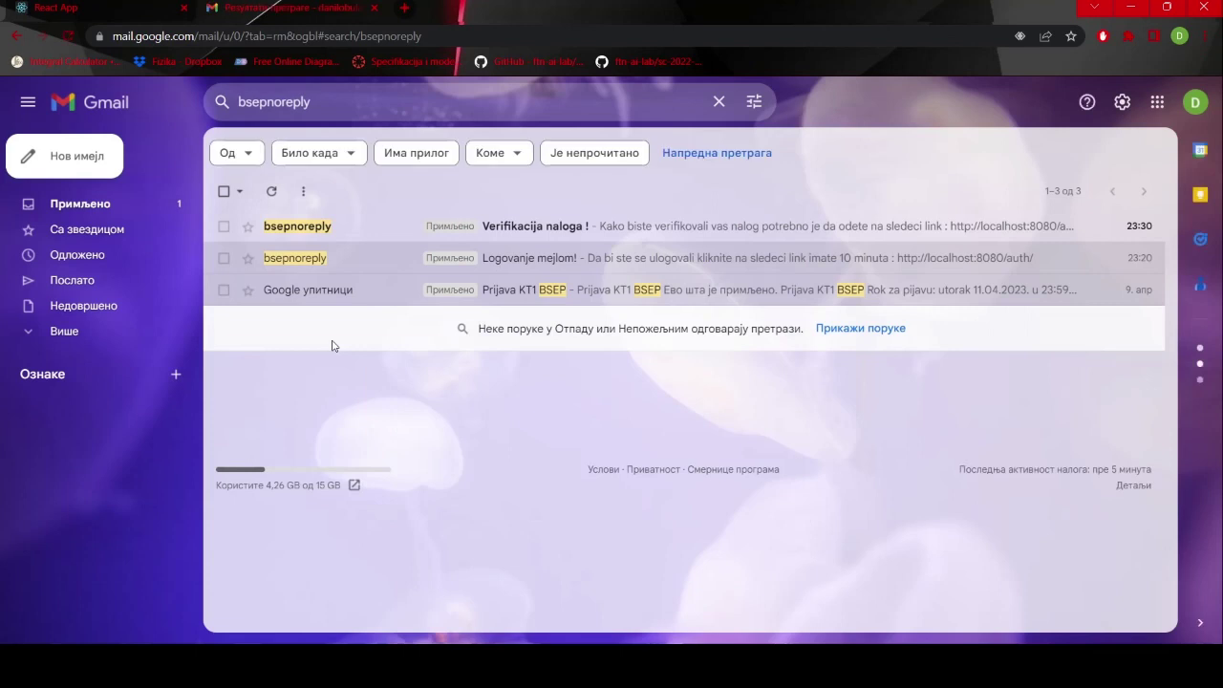
{"action": "left_click", "coordinate": [390, 227]}
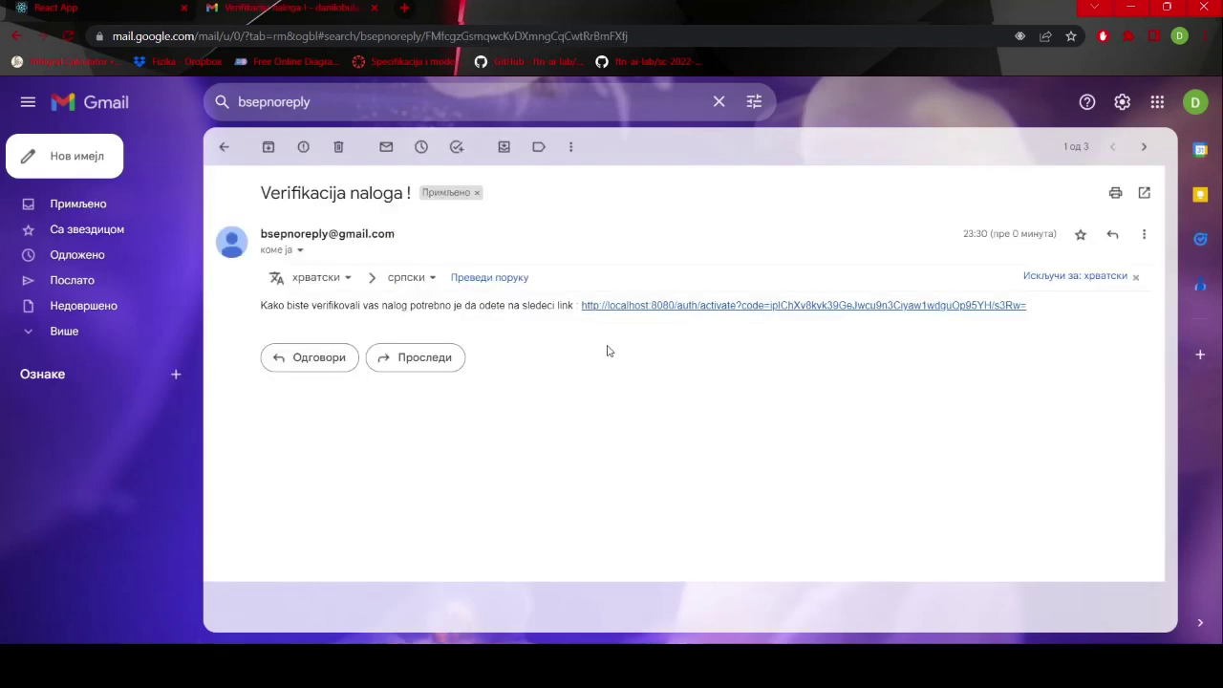
{"action": "left_click", "coordinate": [691, 306]}
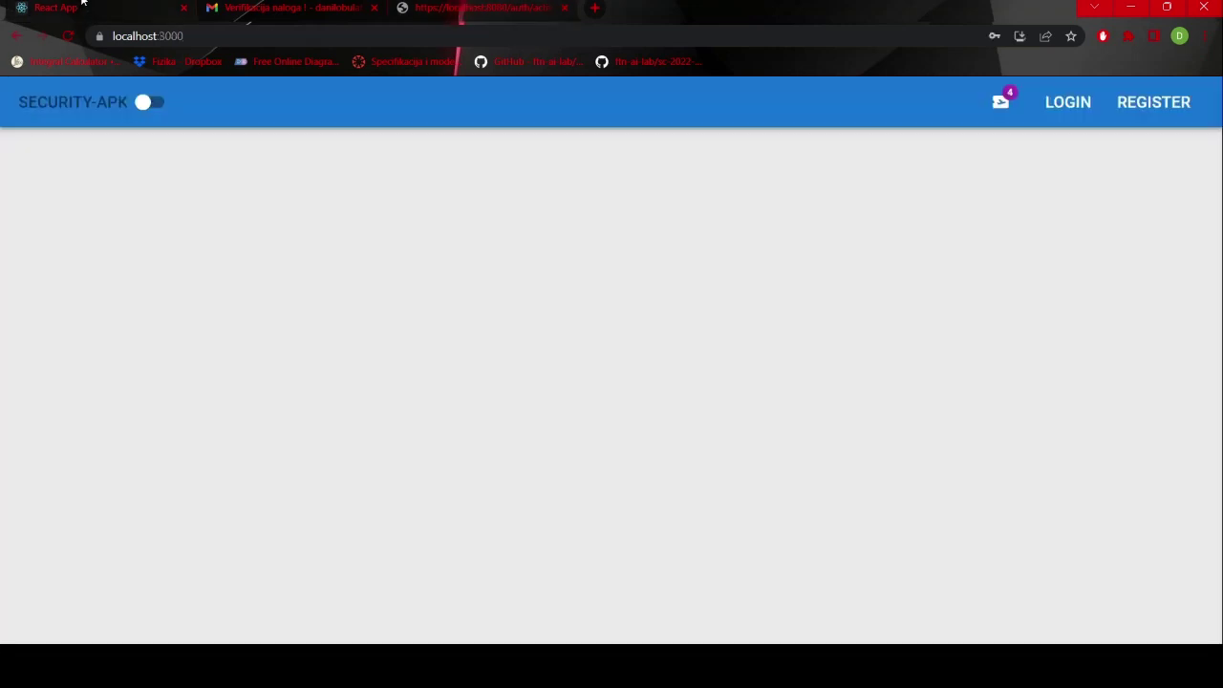
- Sign in with the newly activated user's credentials, then log that user out
{"action": "left_click", "coordinate": [1070, 103]}
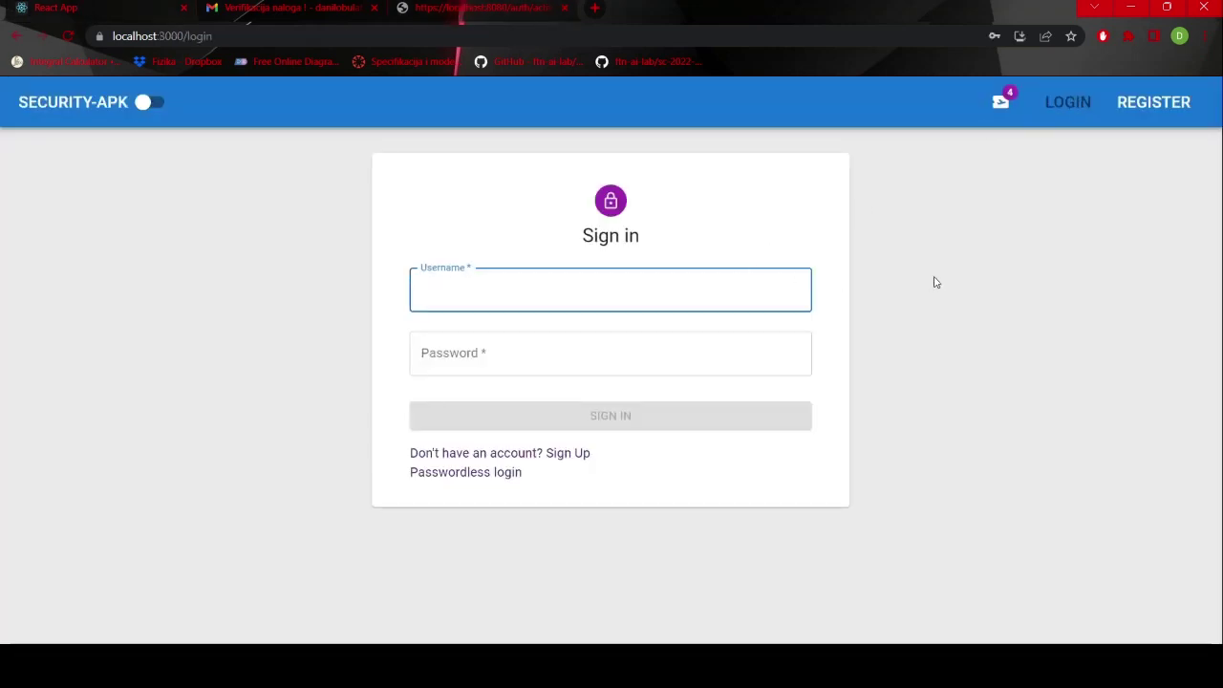
{"action": "type", "text": "danilo"}
{"action": "key", "text": "Tab"}
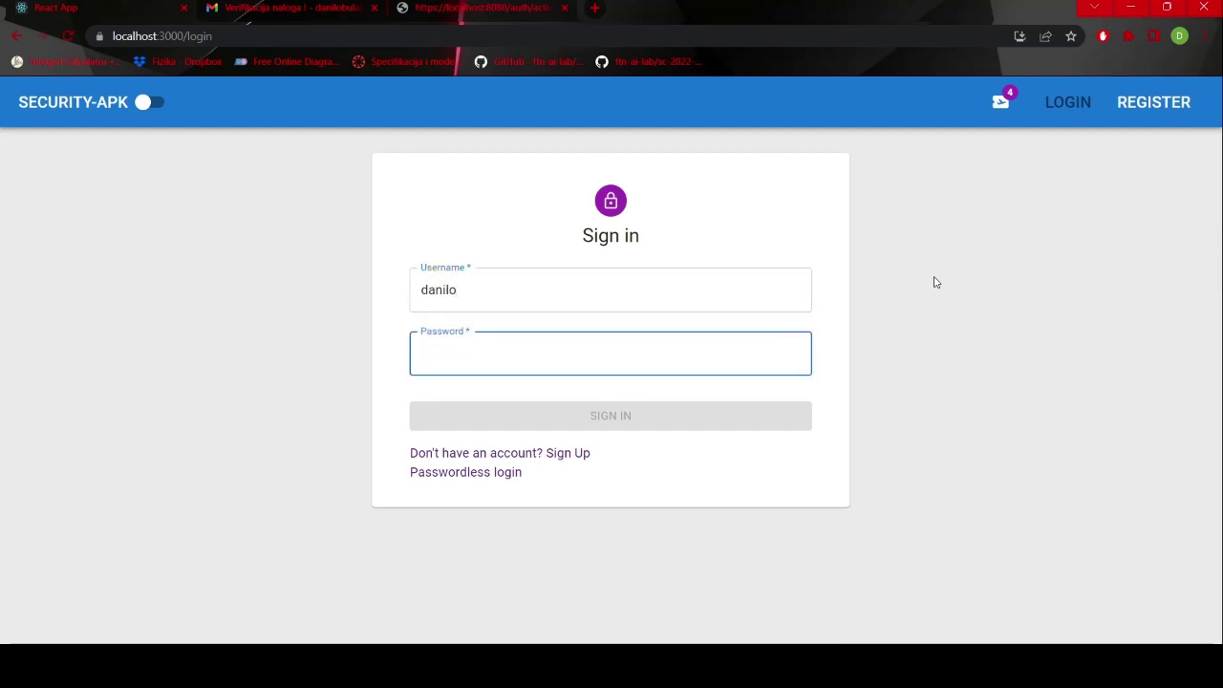
{"action": "type", "text": "123"}
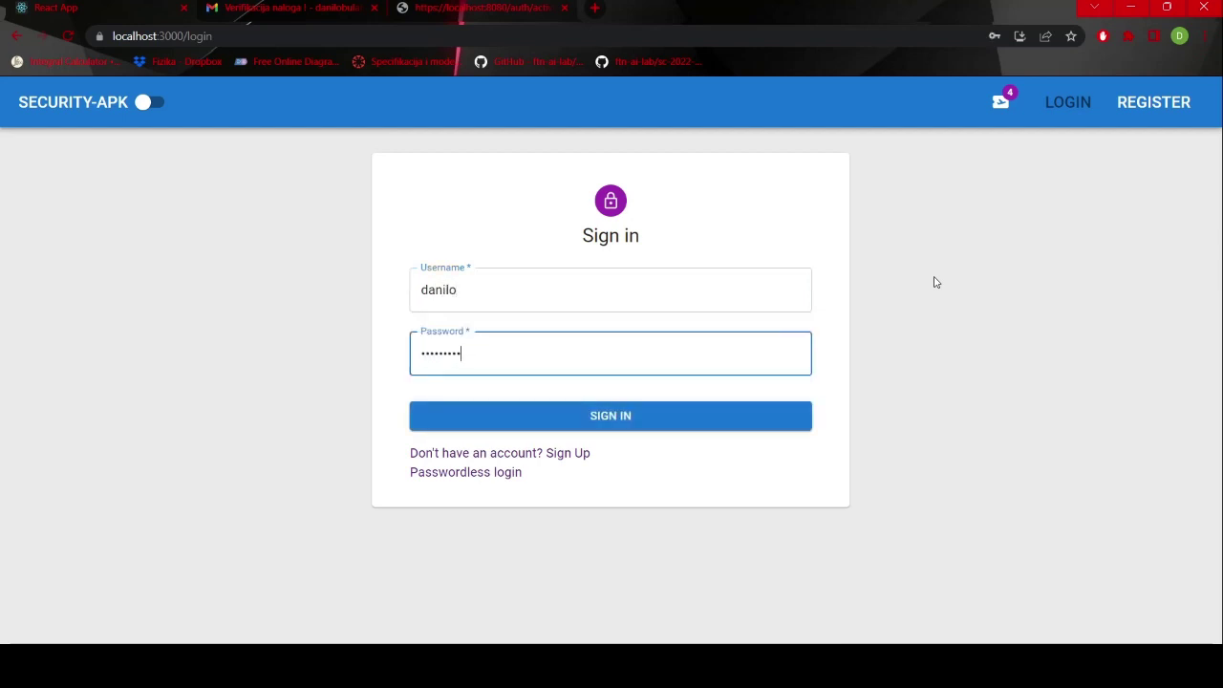
{"action": "left_click", "coordinate": [681, 409]}
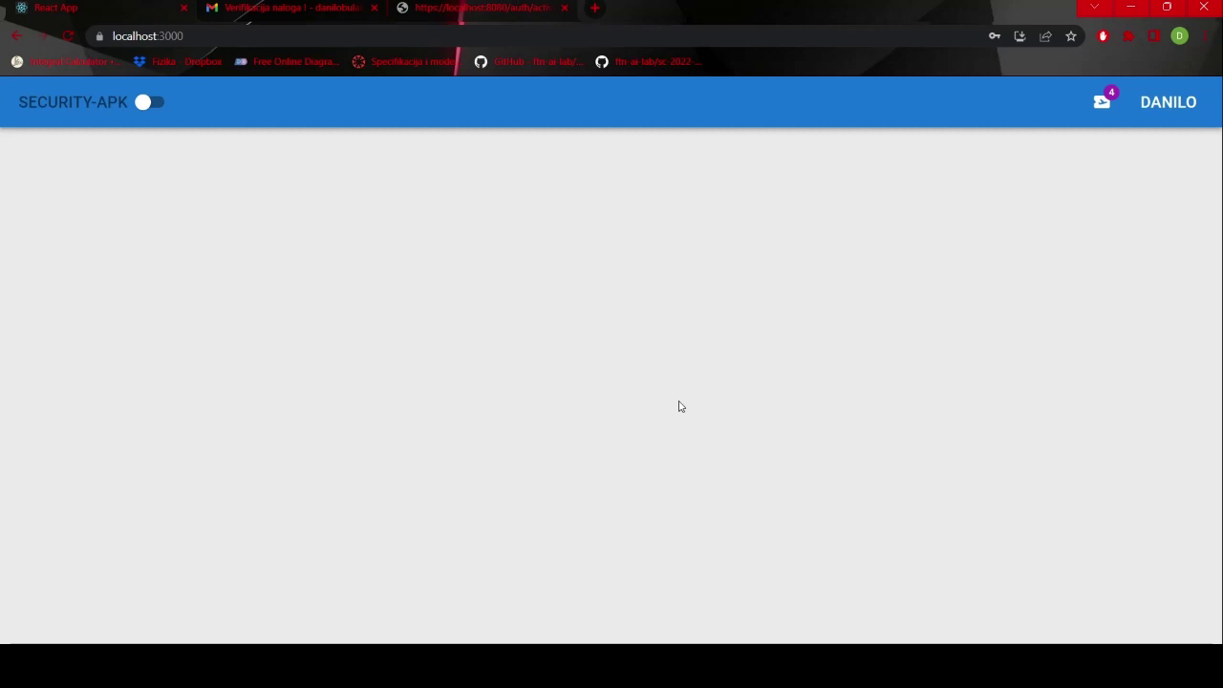
{"action": "left_click", "coordinate": [1159, 118]}
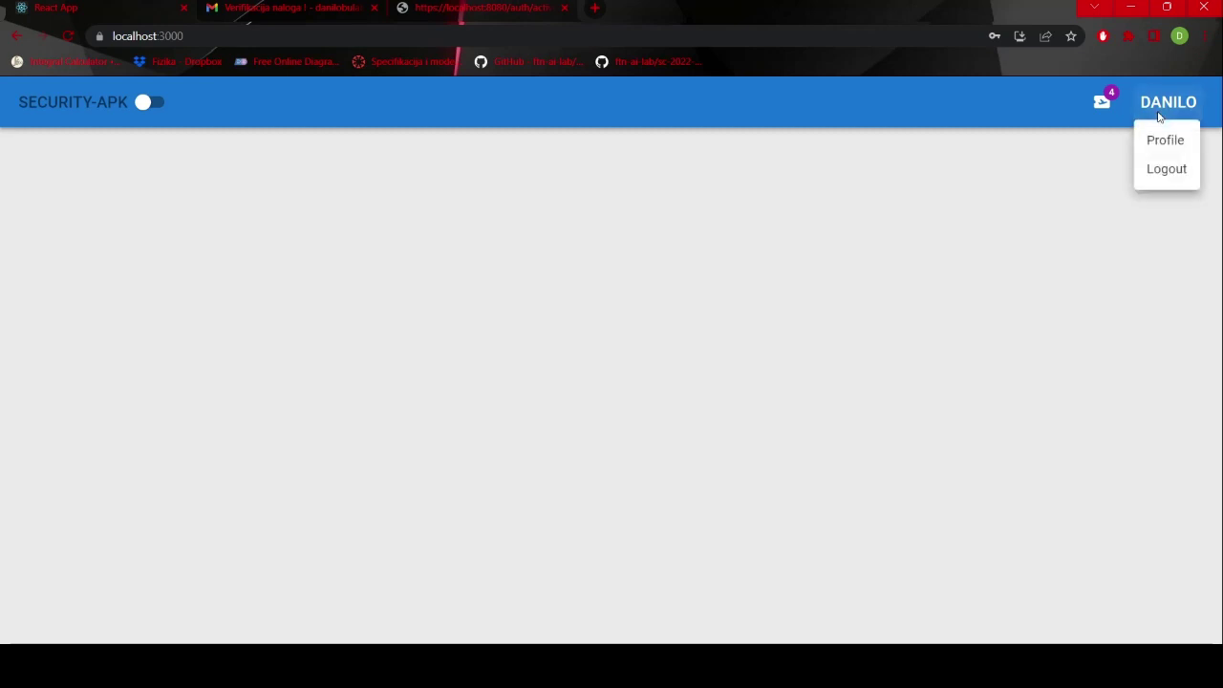
{"action": "left_click", "coordinate": [1157, 170]}
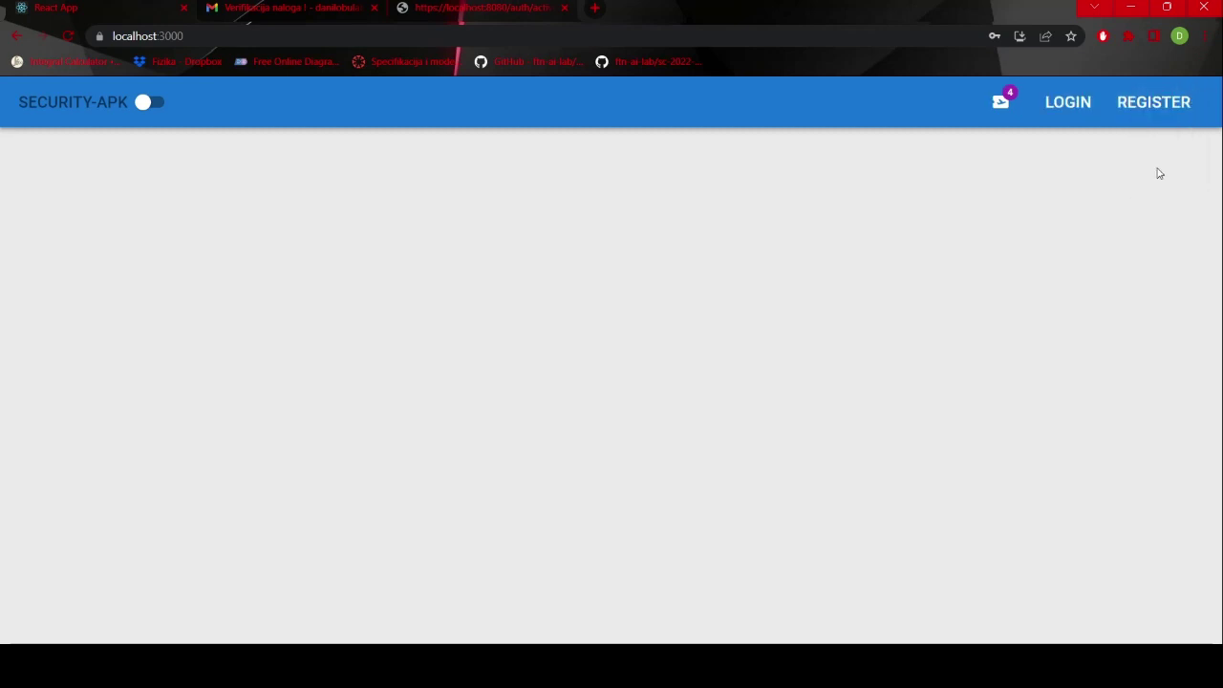
- Request a passwordless login e-mail using the account's autofilled address, then return to Gmail
{"action": "left_click", "coordinate": [1063, 119]}
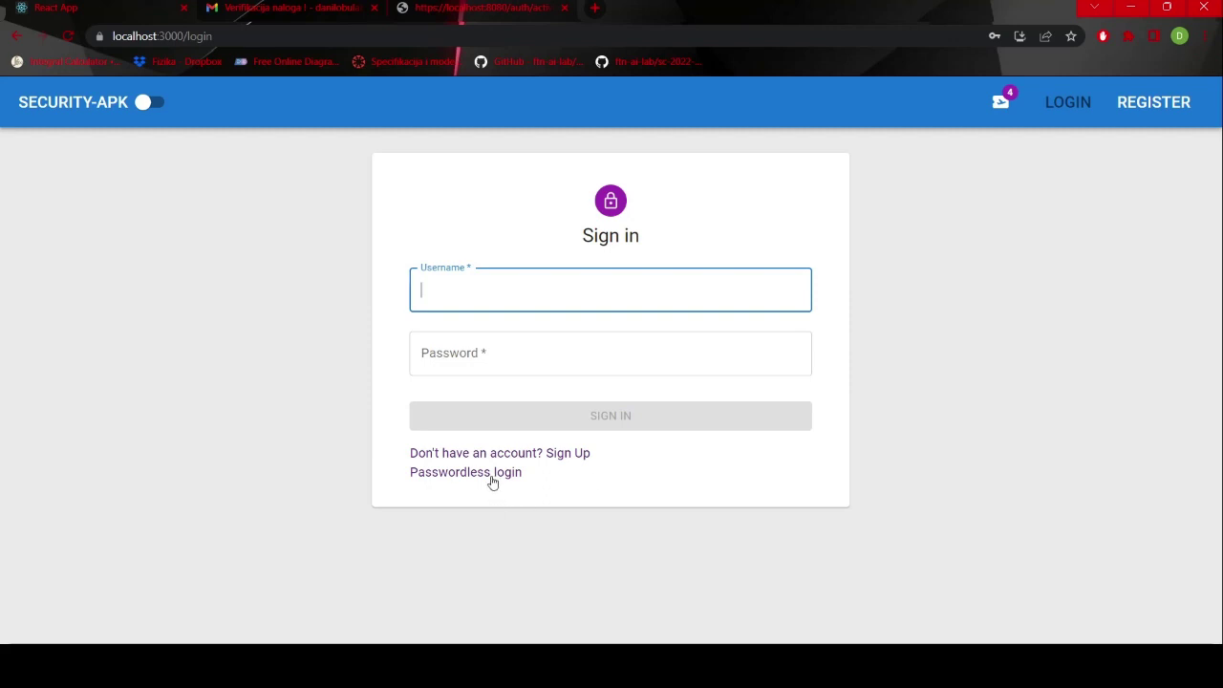
{"action": "left_click", "coordinate": [493, 482]}
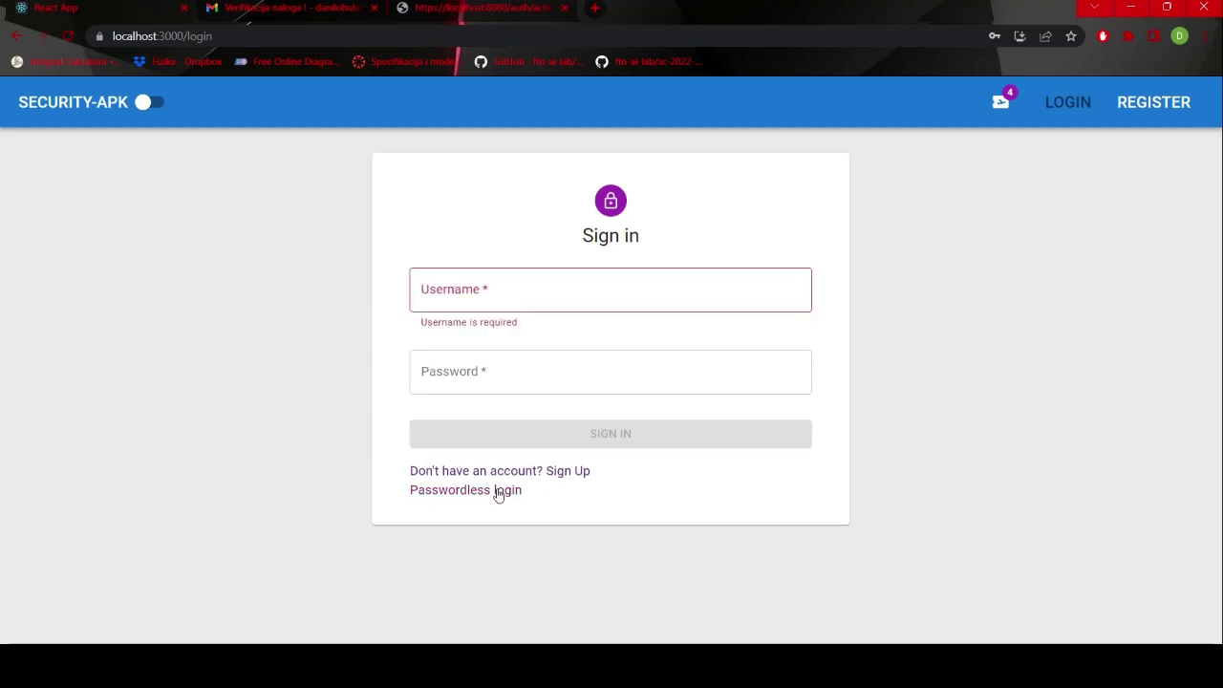
{"action": "left_click", "coordinate": [497, 491]}
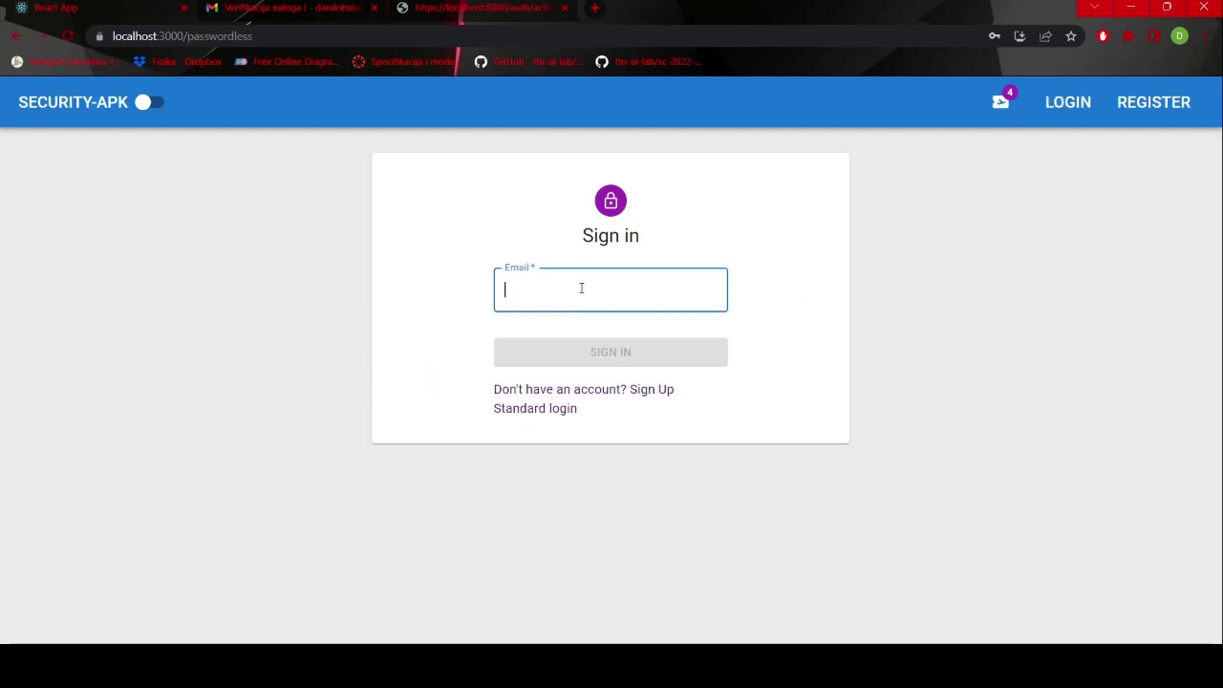
{"action": "left_click", "coordinate": [619, 327]}
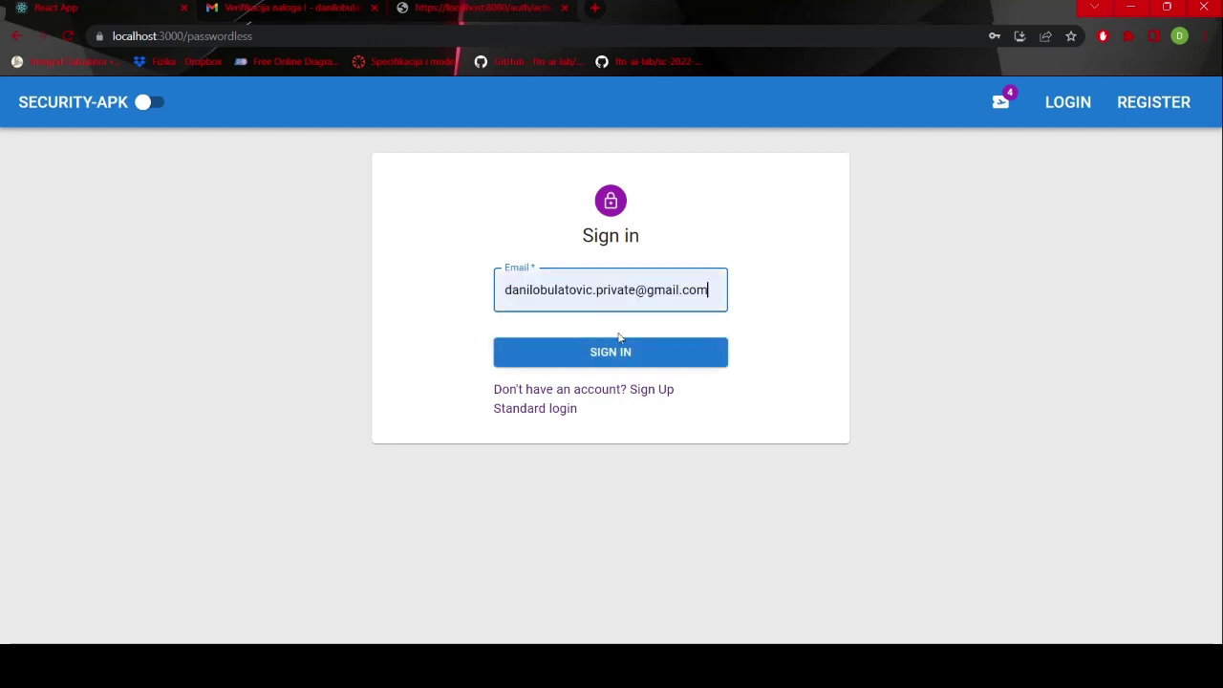
{"action": "left_click", "coordinate": [618, 357]}
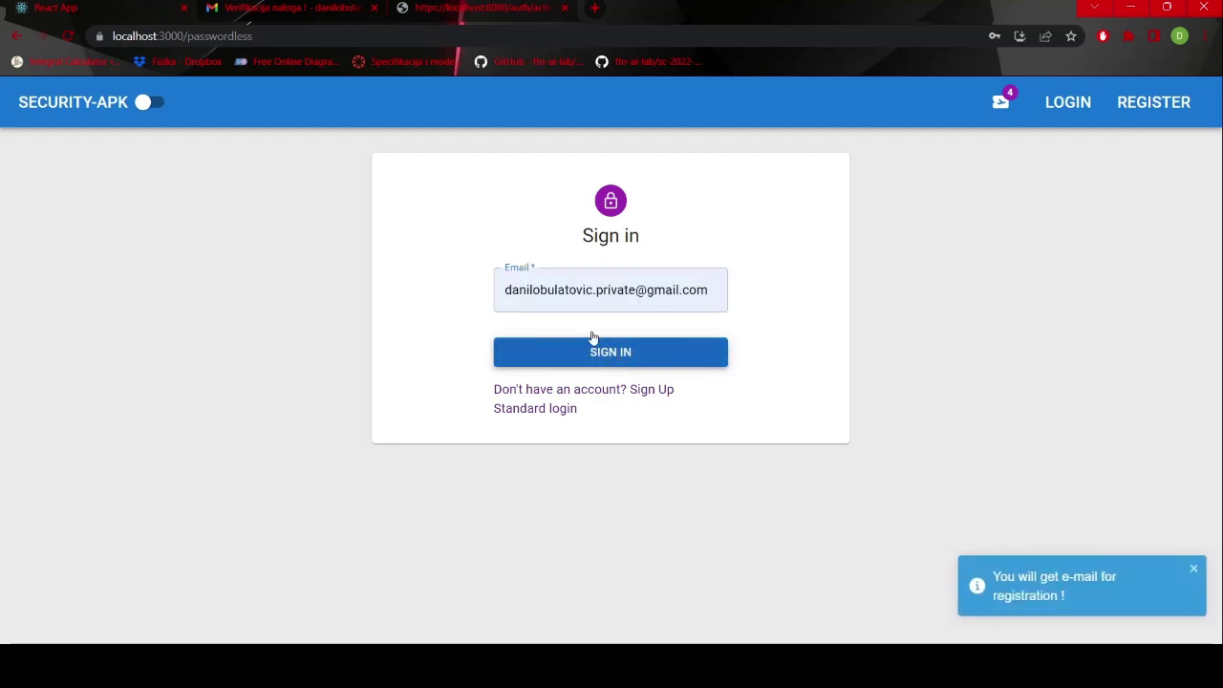
{"action": "left_click", "coordinate": [290, 6]}
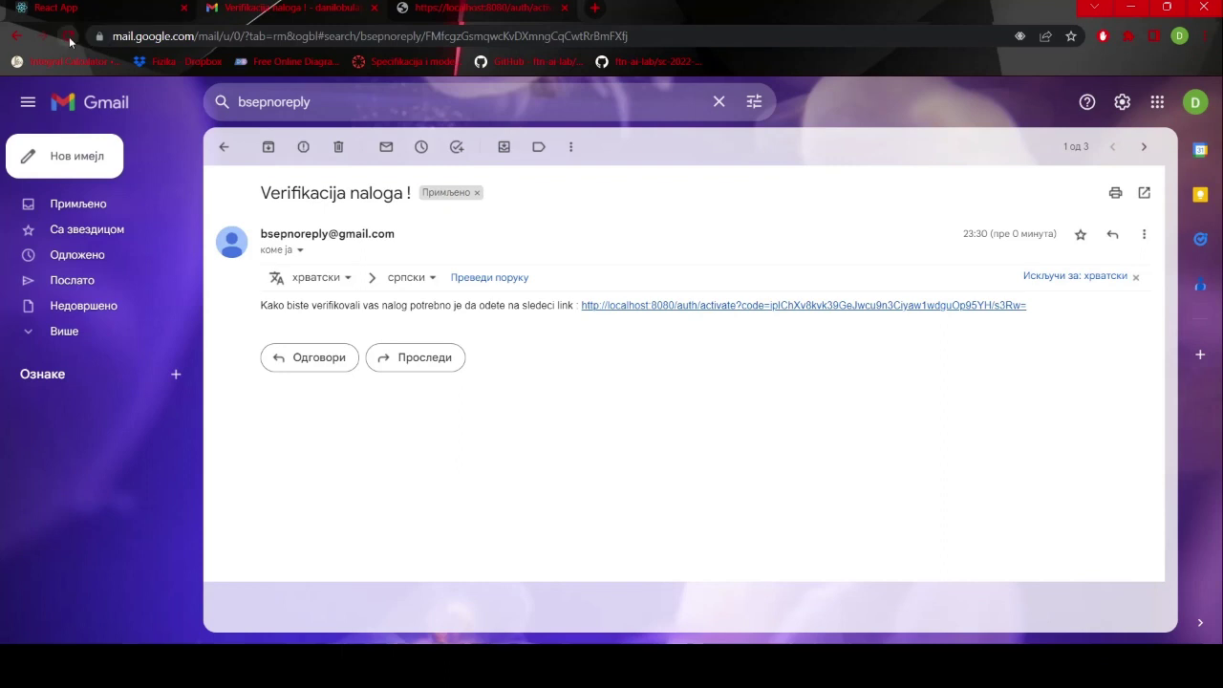
- Reload Gmail, close the activation tab, and follow the newest 'Logovanje mejlom!' login link
{"action": "left_click", "coordinate": [69, 36]}
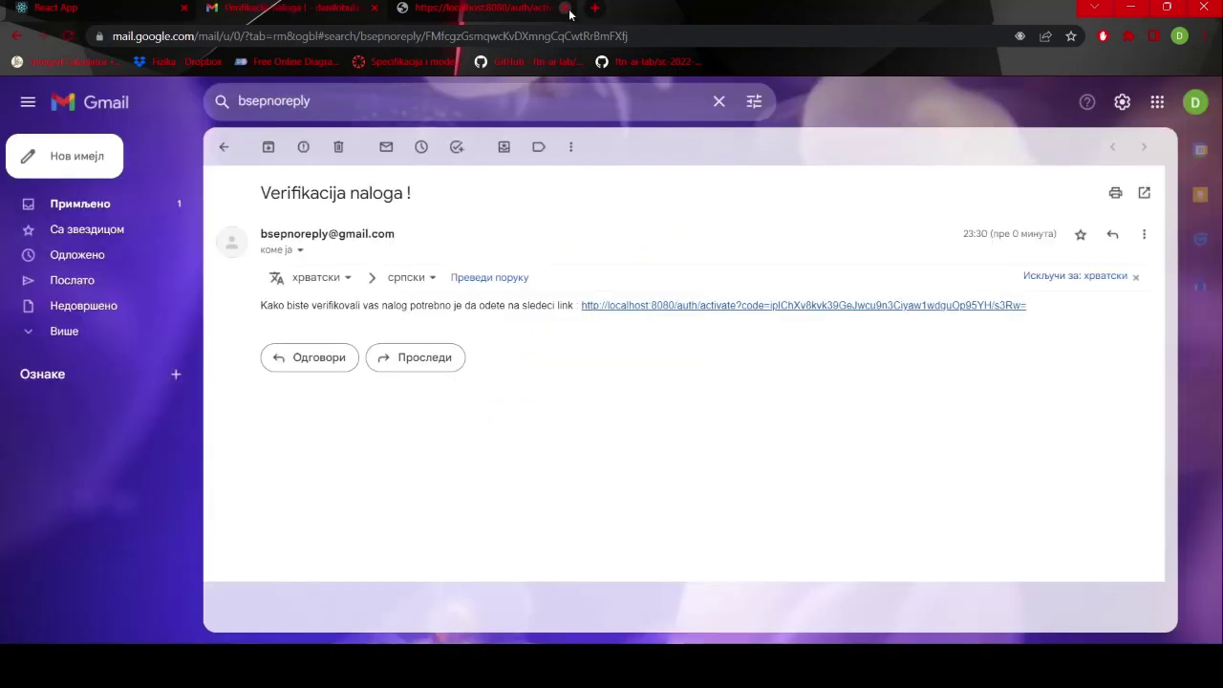
{"action": "left_click", "coordinate": [566, 7]}
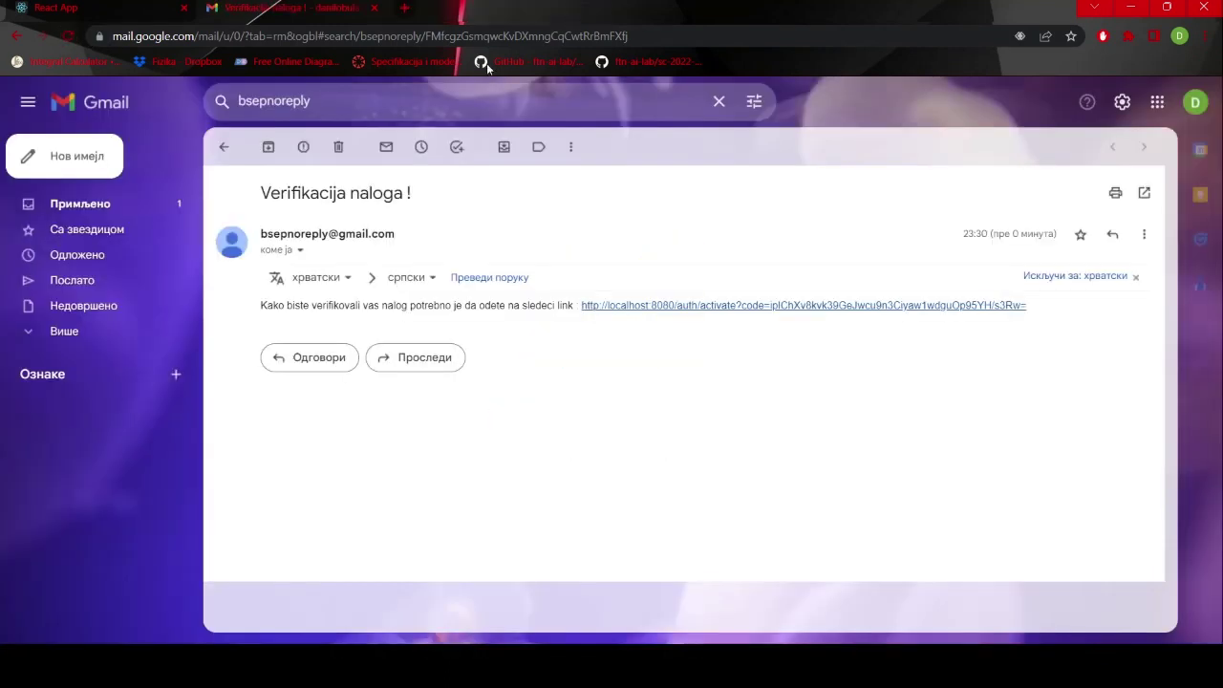
{"action": "left_click", "coordinate": [226, 146]}
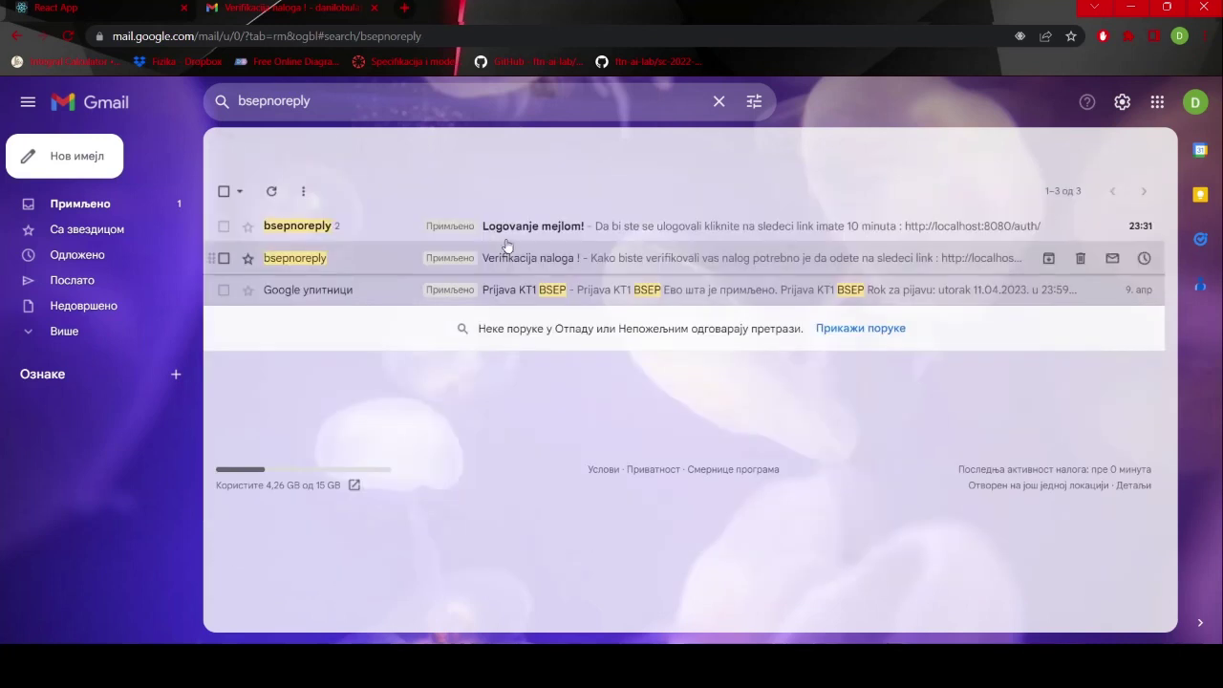
{"action": "left_click", "coordinate": [360, 229]}
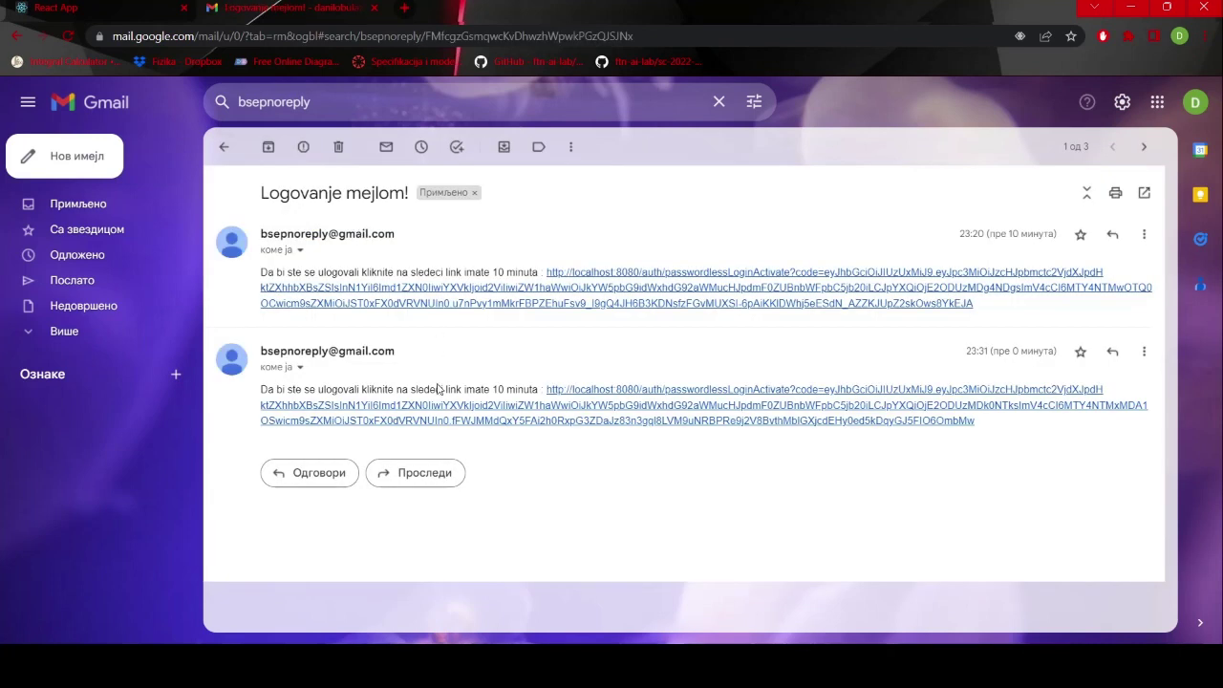
{"action": "left_click", "coordinate": [553, 422]}
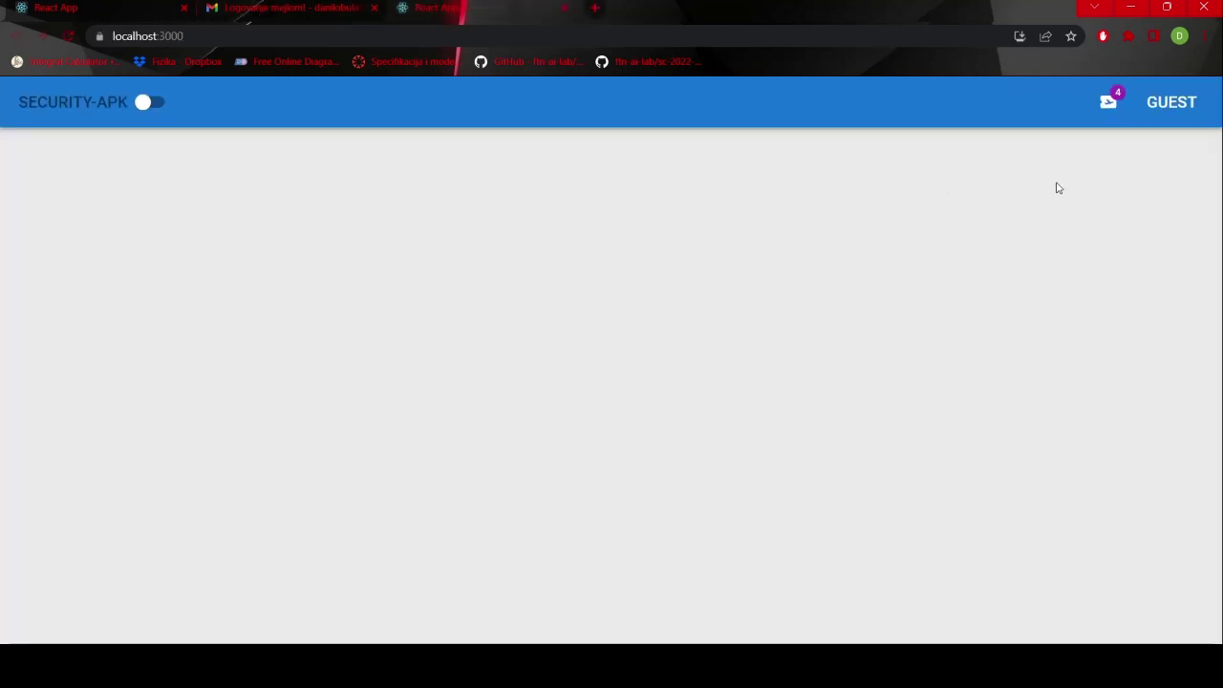
- Log out the GUEST session, sign in with the engineer account, and open its profile page
{"action": "left_click", "coordinate": [1178, 112]}
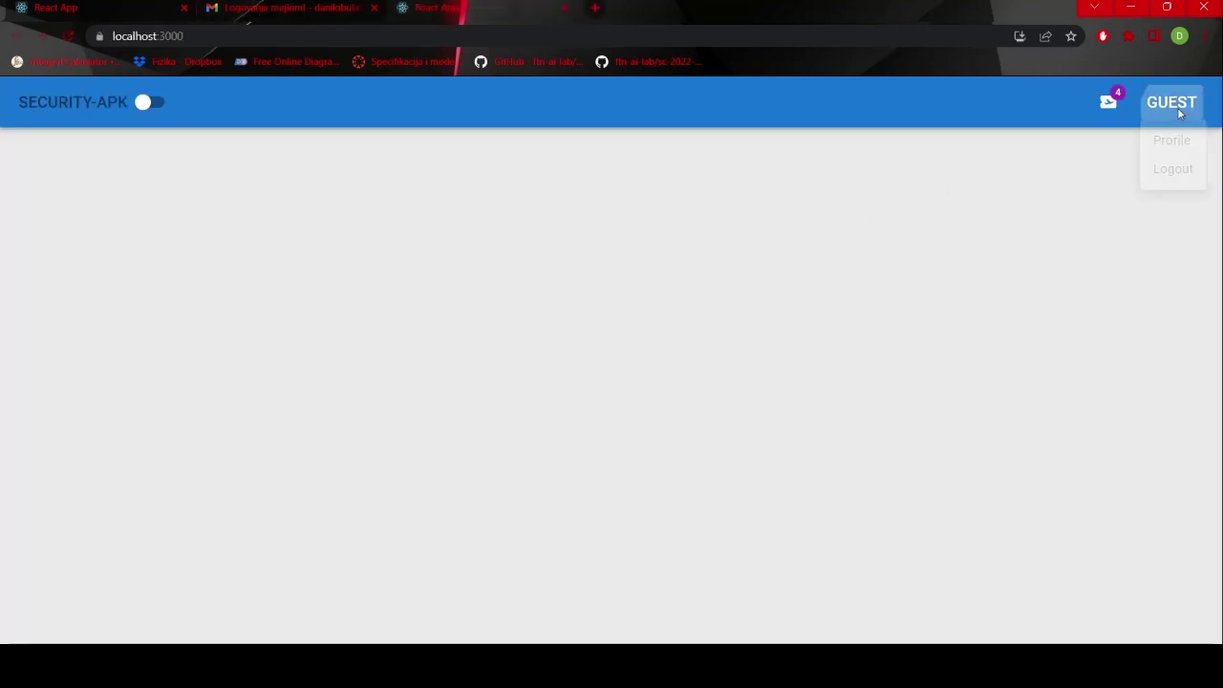
{"action": "left_click", "coordinate": [1064, 180]}
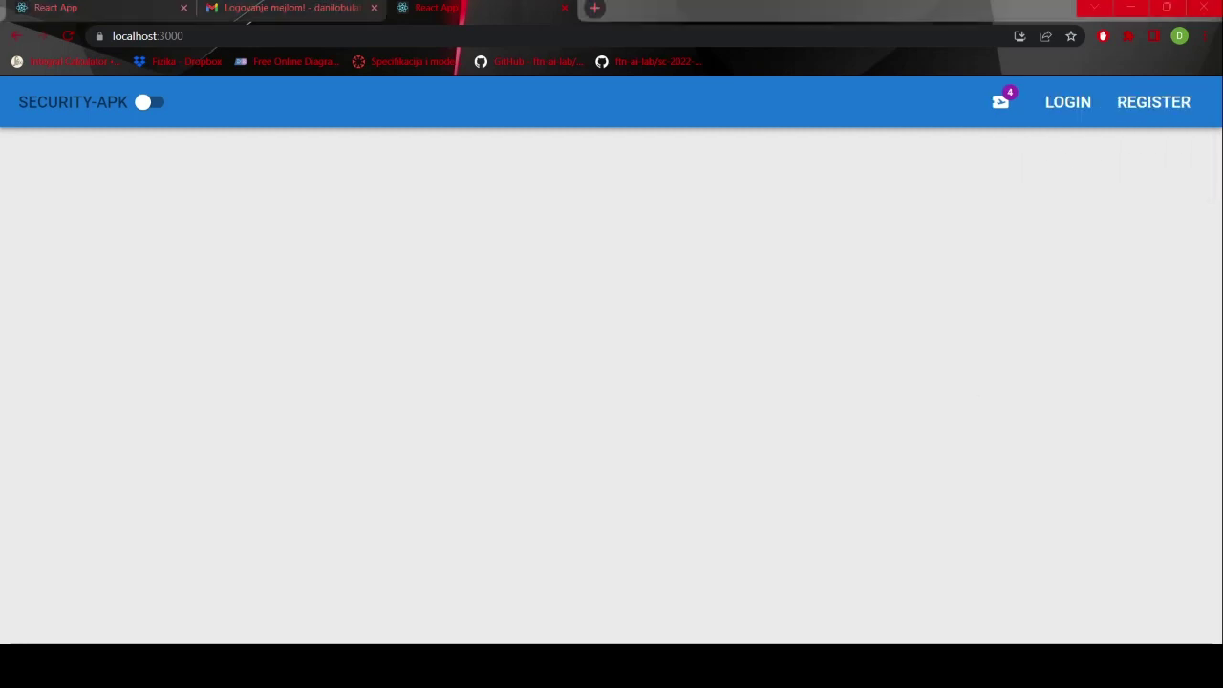
{"action": "left_click", "coordinate": [1067, 105]}
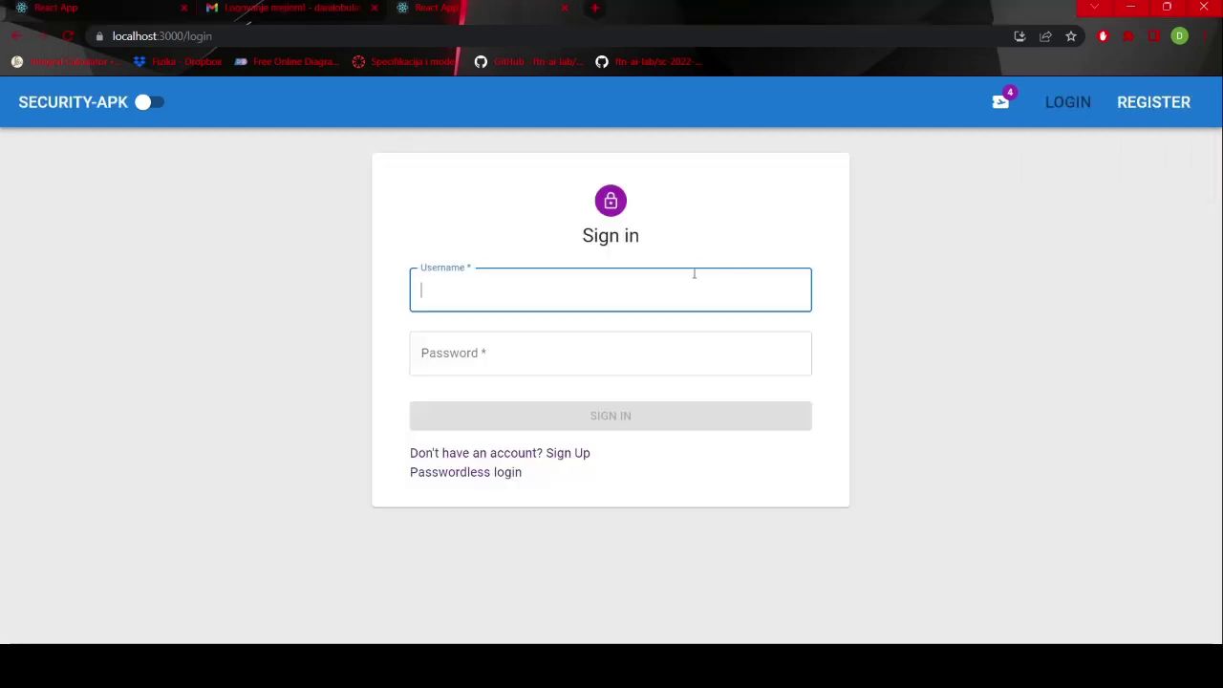
{"action": "type", "text": "engineer"}
{"action": "key", "text": "Tab"}
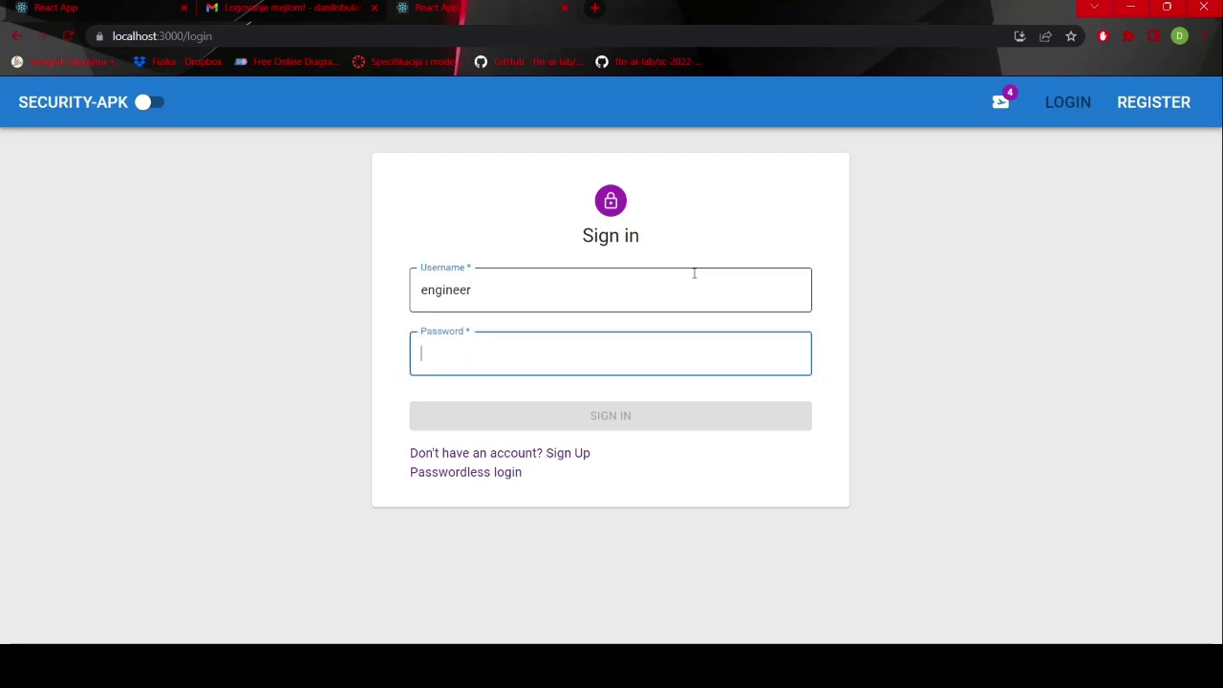
{"action": "type", "text": "en"}
{"action": "left_click", "coordinate": [646, 417]}
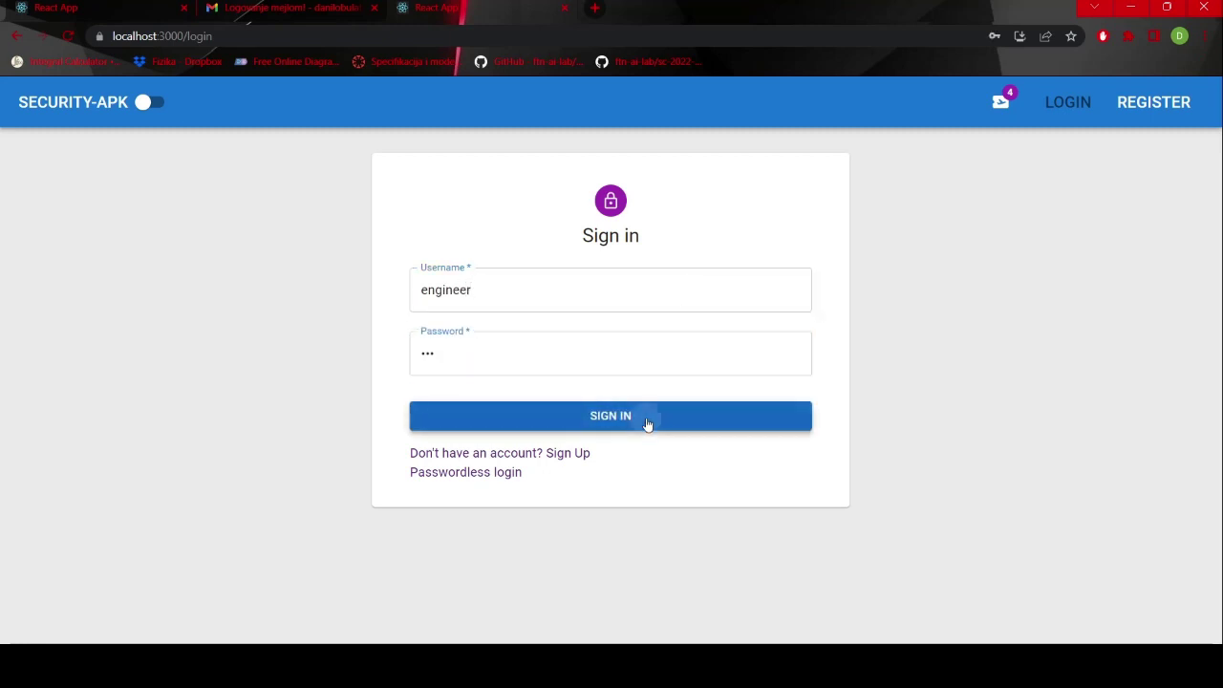
{"action": "left_click", "coordinate": [1156, 105]}
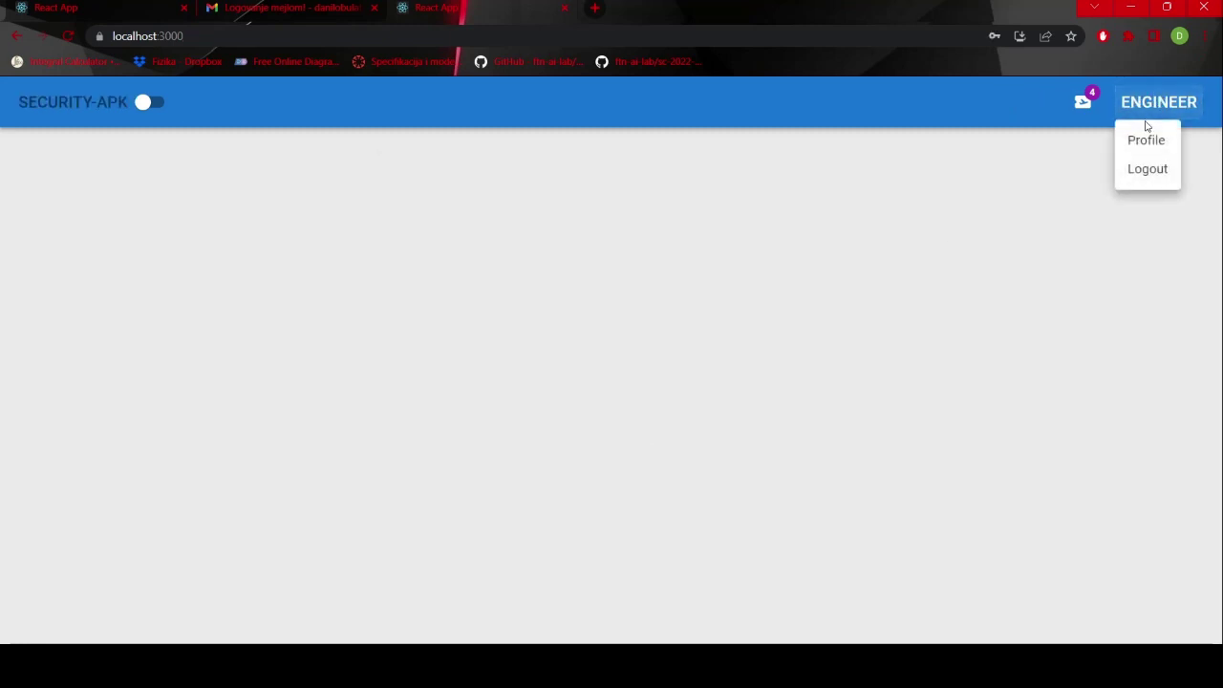
{"action": "left_click", "coordinate": [1143, 138]}
- Replace the engineer's first name with a new one and save the profile
{"action": "scroll", "coordinate": [778, 300], "scroll_direction": "down", "scroll_amount": 2}
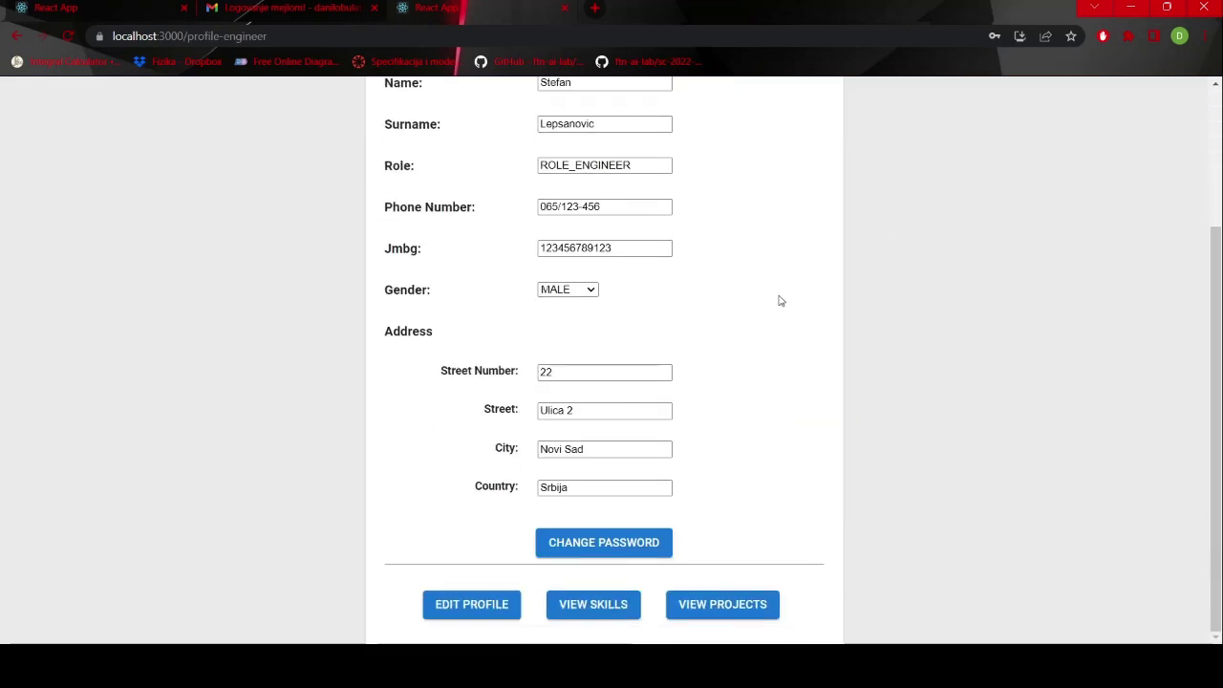
{"action": "scroll", "coordinate": [778, 300], "scroll_direction": "up", "scroll_amount": 2}
{"action": "double_click", "coordinate": [618, 236]}
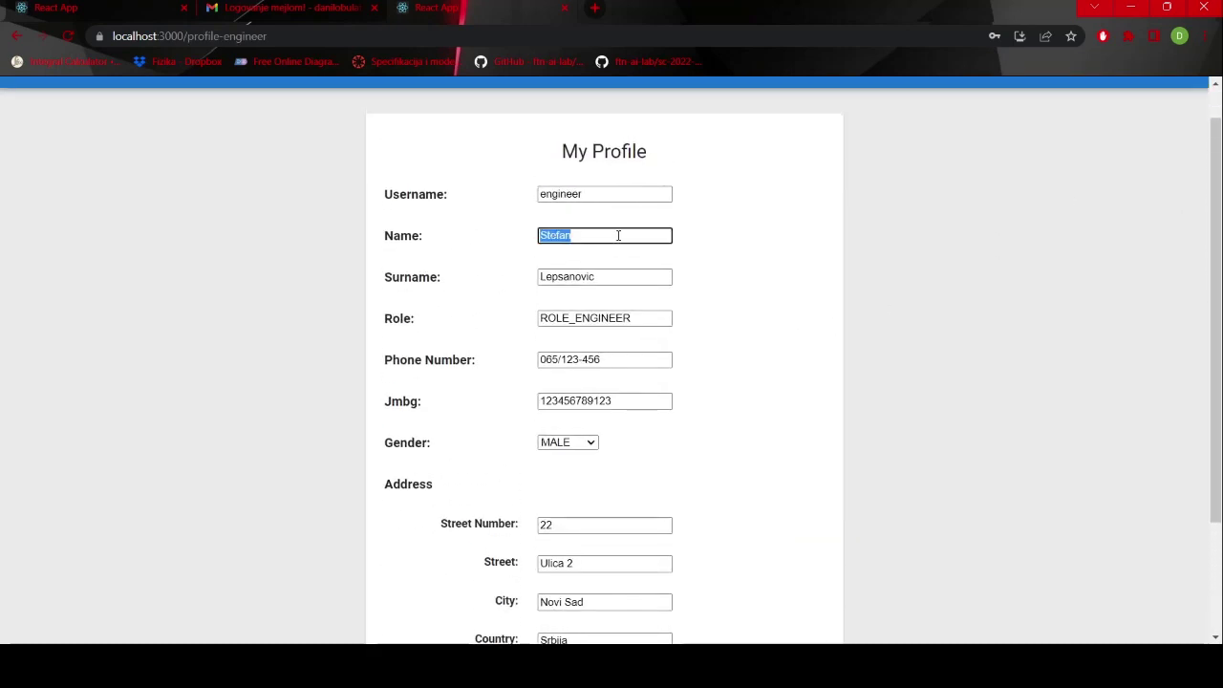
{"action": "type", "text": "Marko"}
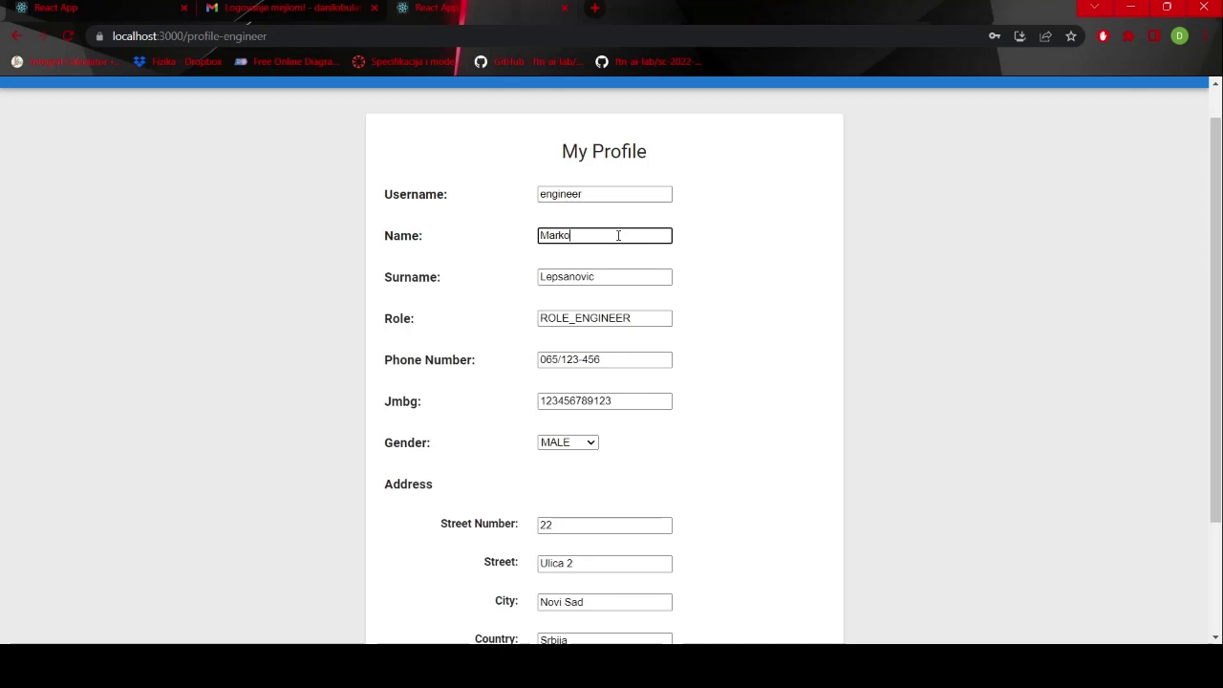
{"action": "scroll", "coordinate": [707, 315], "scroll_direction": "down", "scroll_amount": 2}
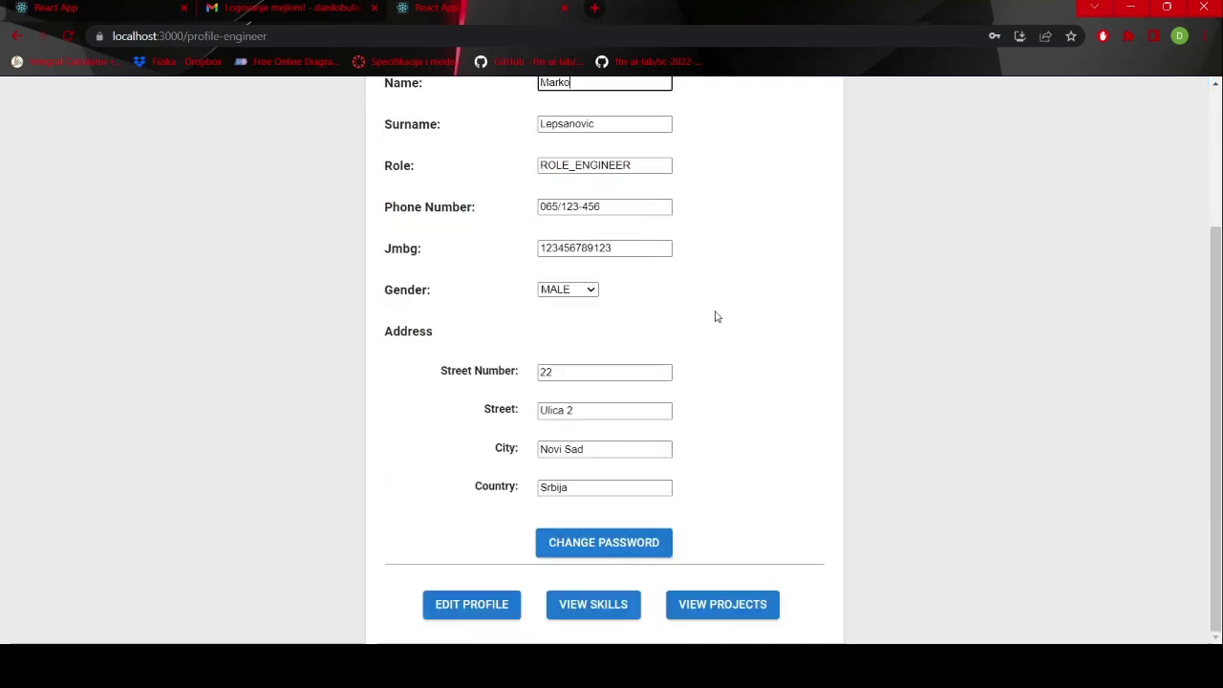
{"action": "left_click", "coordinate": [470, 606]}
- Log out and sign back in with the 'engineer' account
{"action": "scroll", "coordinate": [780, 320], "scroll_direction": "up", "scroll_amount": 3}
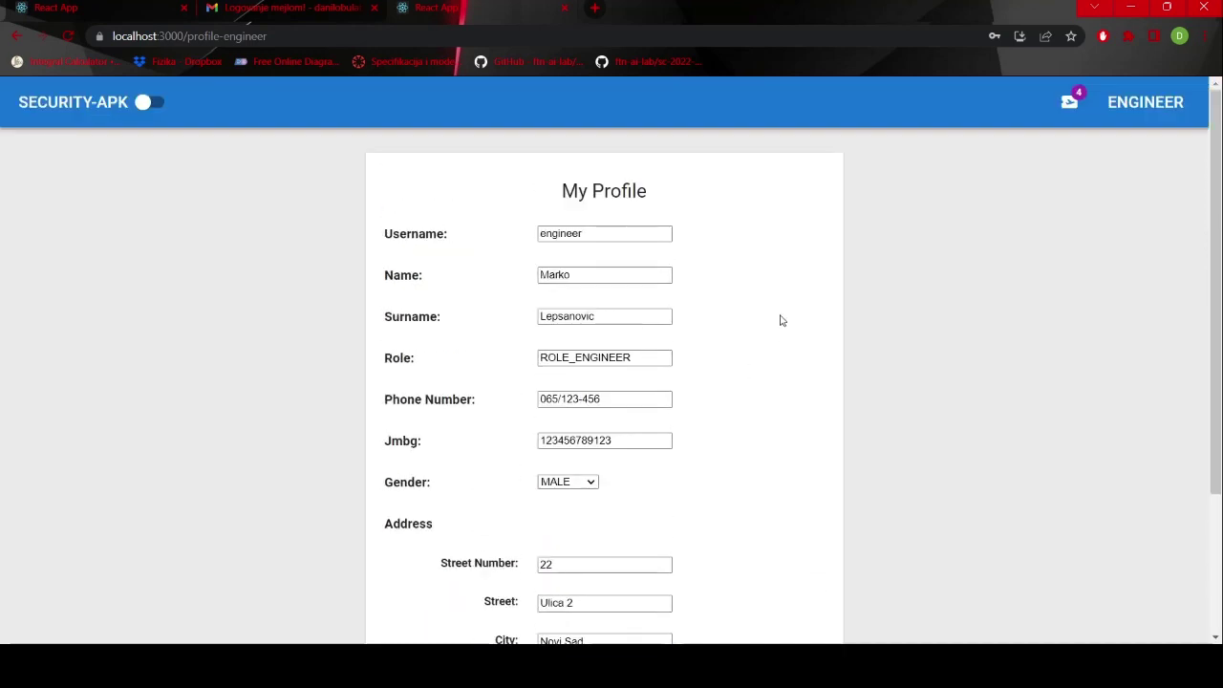
{"action": "left_click", "coordinate": [1129, 107]}
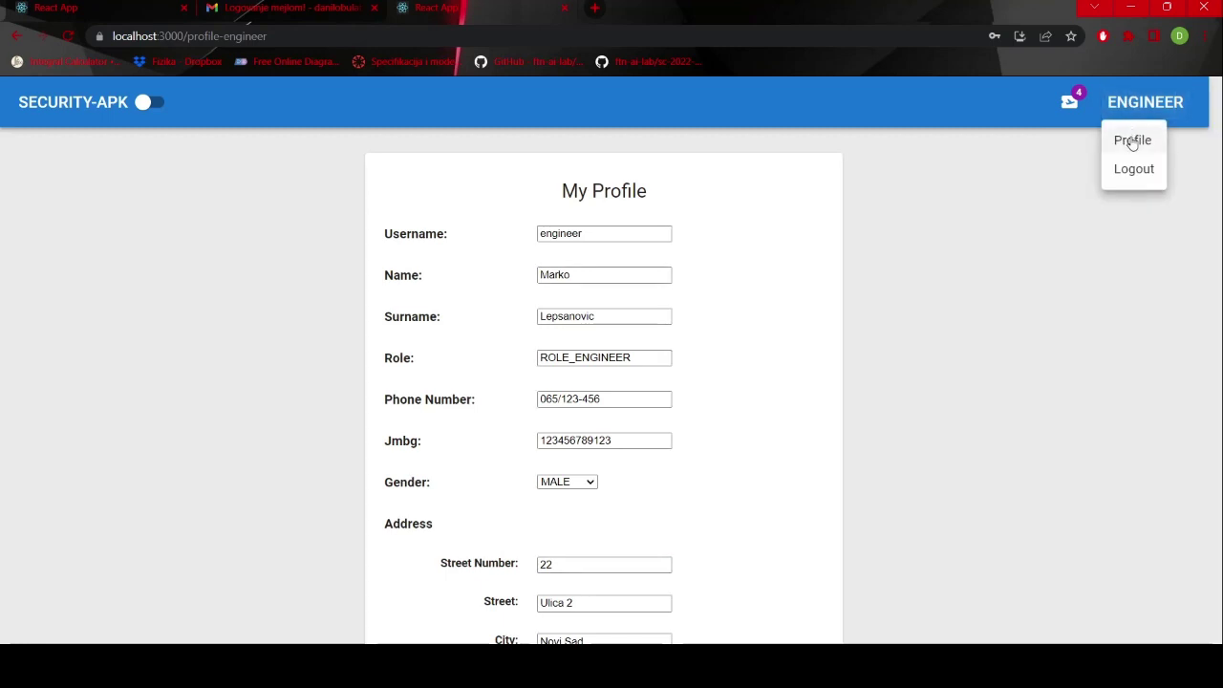
{"action": "left_click", "coordinate": [1134, 169]}
{"action": "left_click", "coordinate": [1080, 104]}
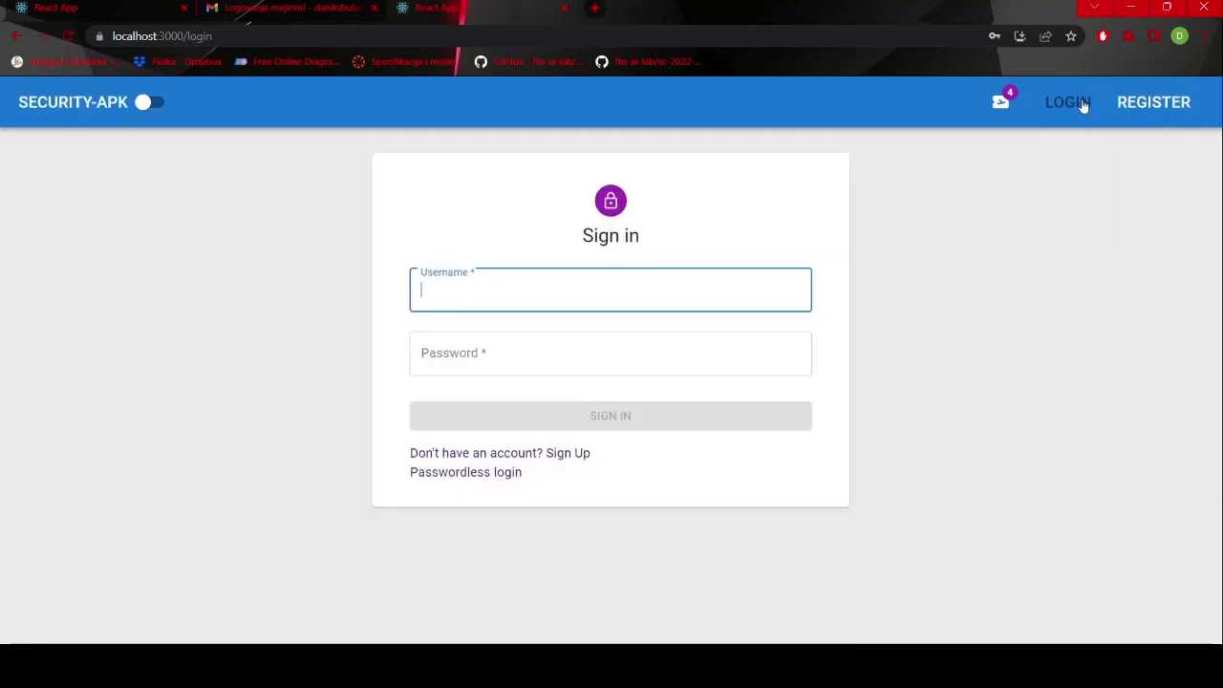
{"action": "type", "text": "engineer"}
{"action": "key", "text": "Tab"}
{"action": "type", "text": "12"}
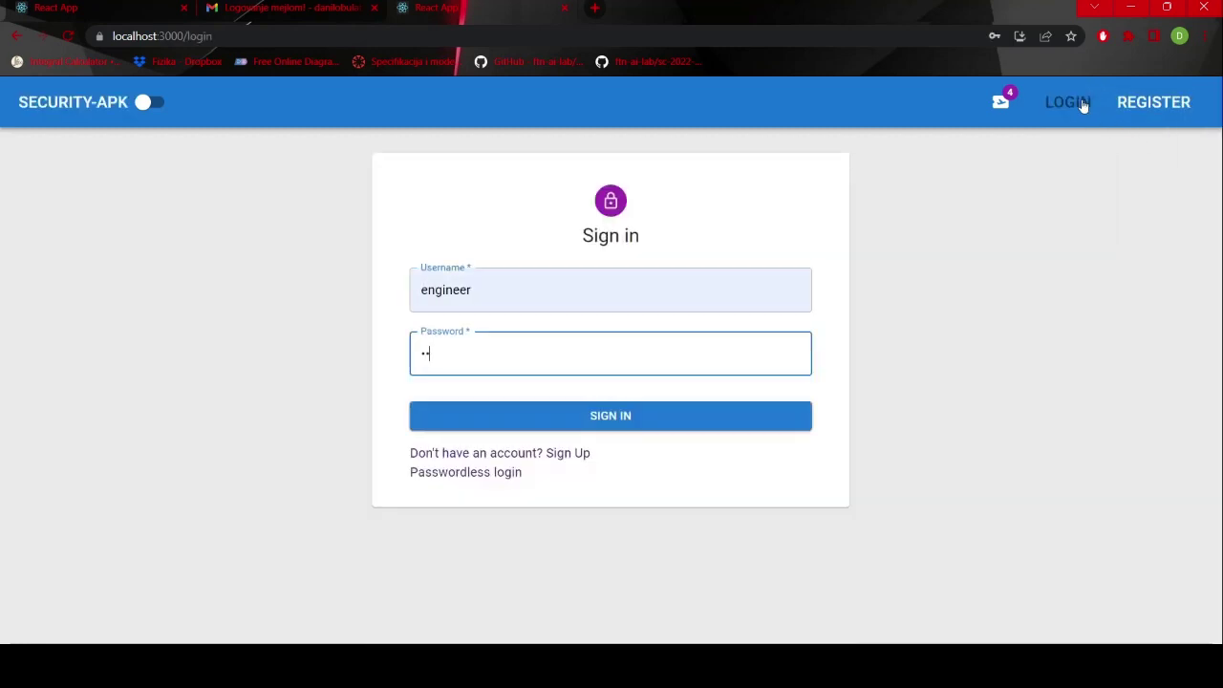
{"action": "key", "text": "Return"}
- Check the saved name on the profile and open the engineer's Skills page
{"action": "left_click", "coordinate": [1157, 103]}
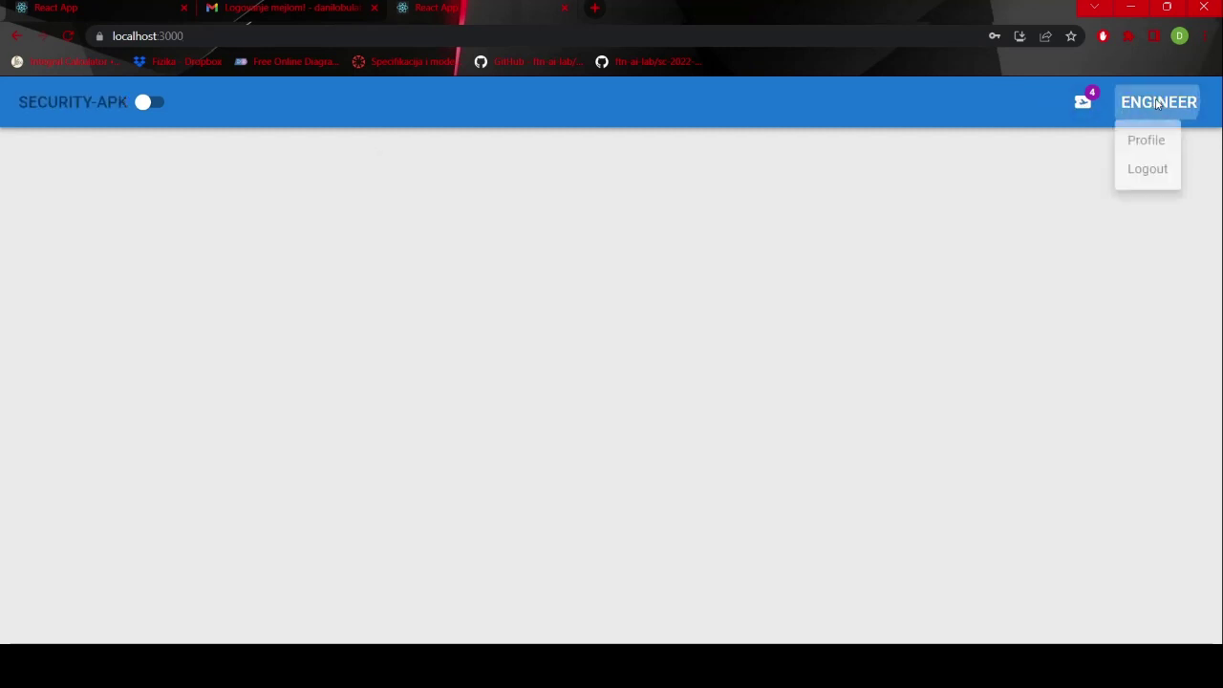
{"action": "left_click", "coordinate": [1152, 142]}
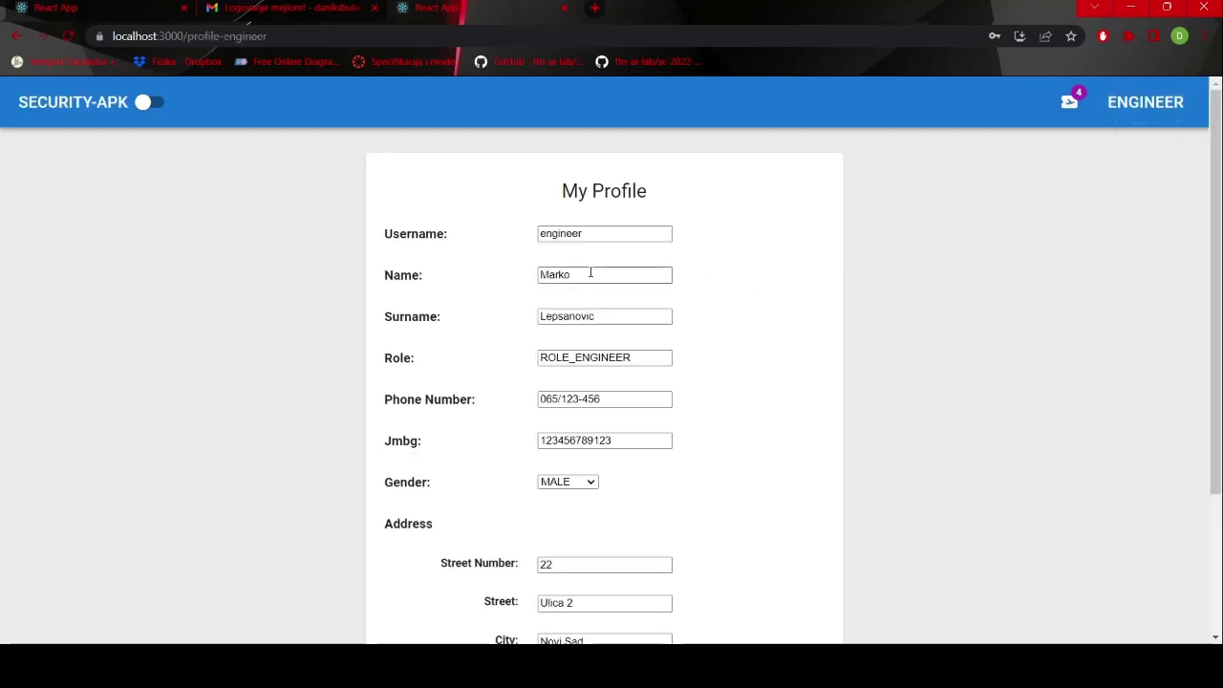
{"action": "scroll", "coordinate": [750, 301], "scroll_direction": "down", "scroll_amount": 2}
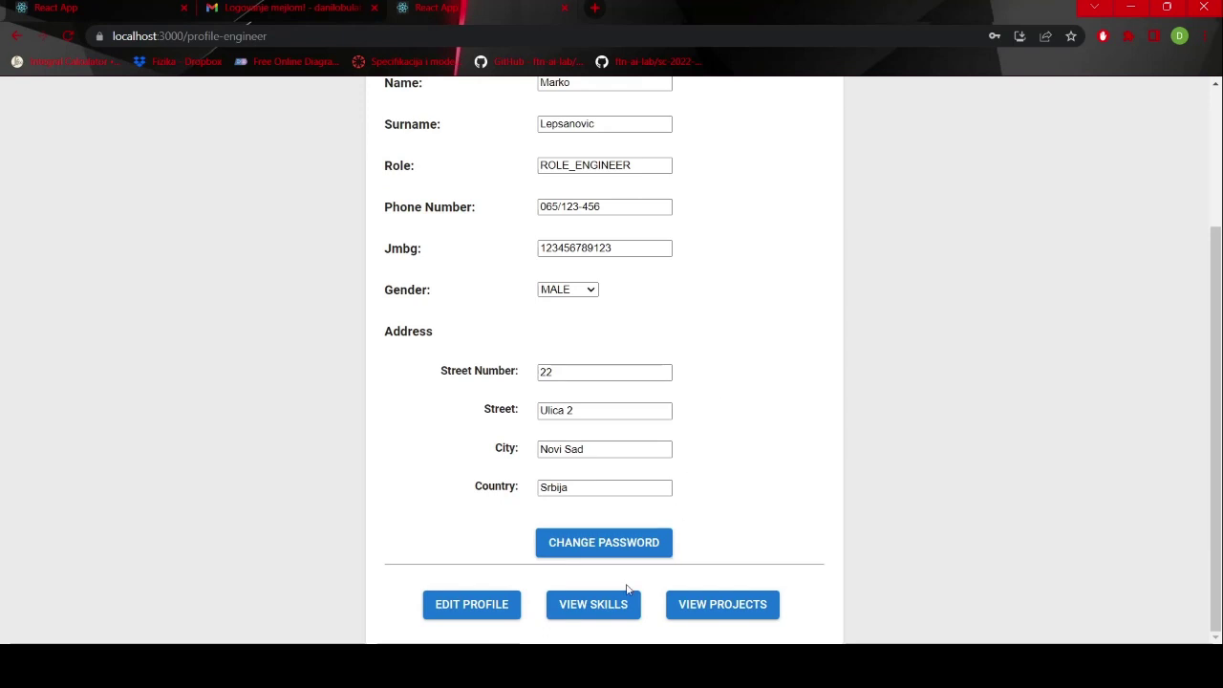
{"action": "left_click", "coordinate": [593, 609]}
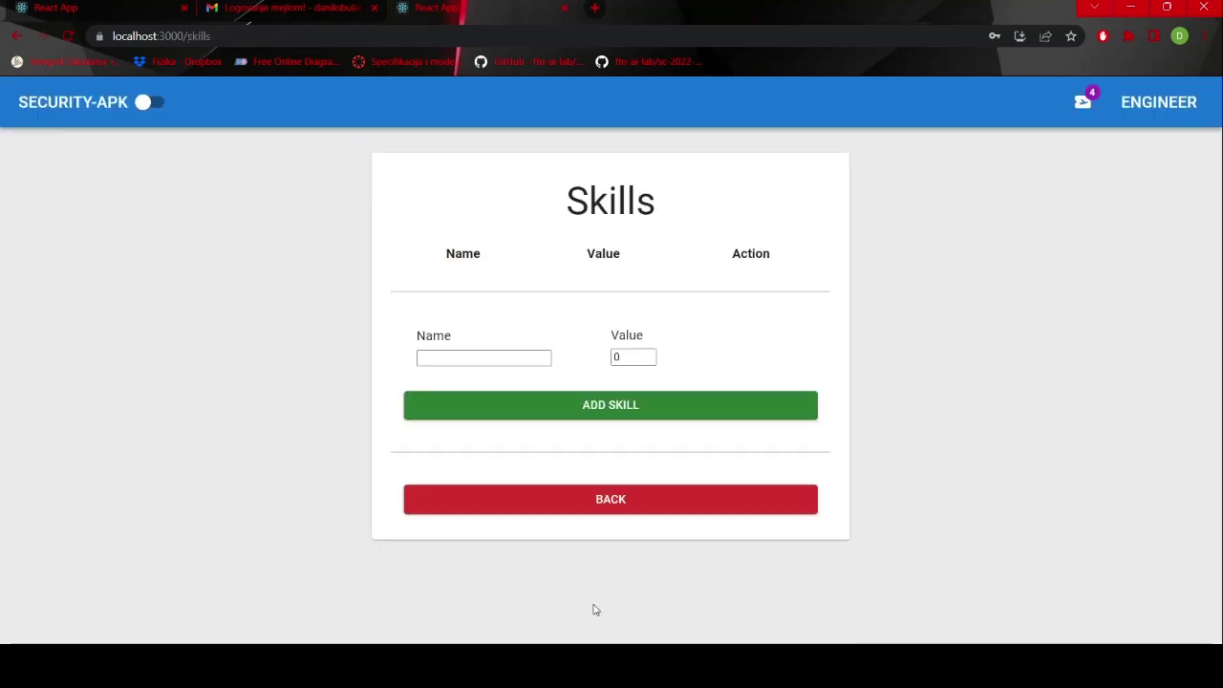
- Add the skills Java 5, Python 4 and C# 5 to the engineer's list
{"action": "left_click", "coordinate": [503, 352]}
{"action": "key", "text": "Tab"}
{"action": "left_click", "coordinate": [544, 405]}
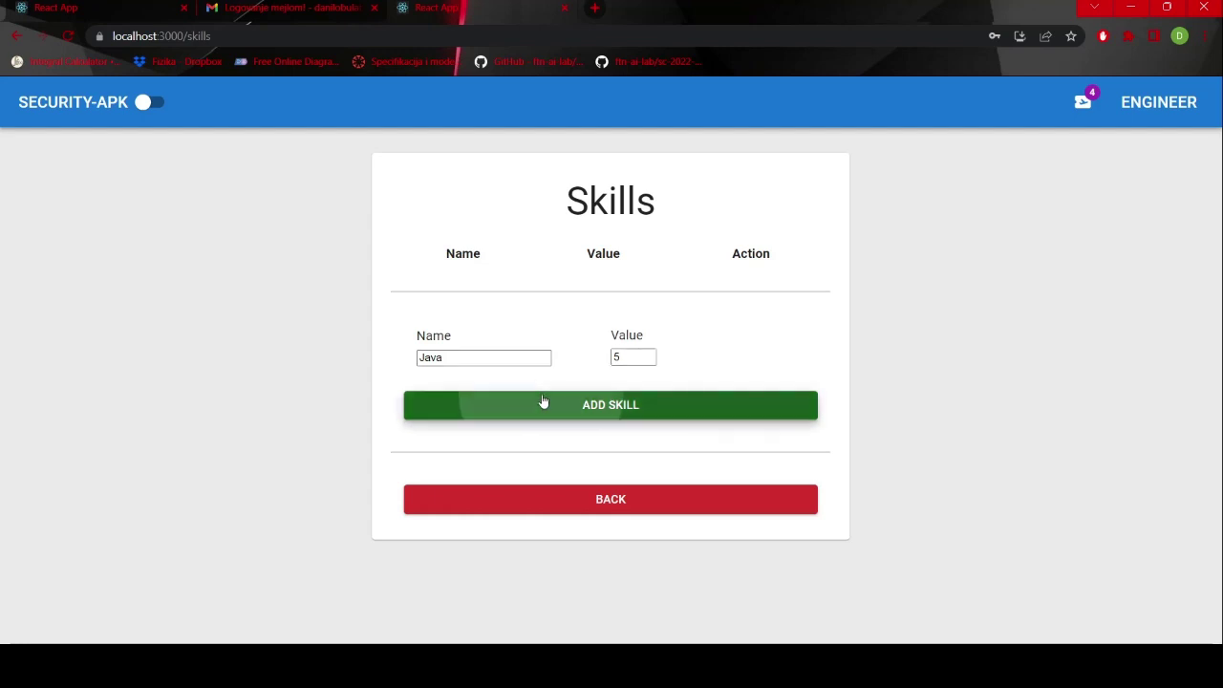
{"action": "left_click", "coordinate": [502, 388]}
{"action": "type", "text": "Pytho"}
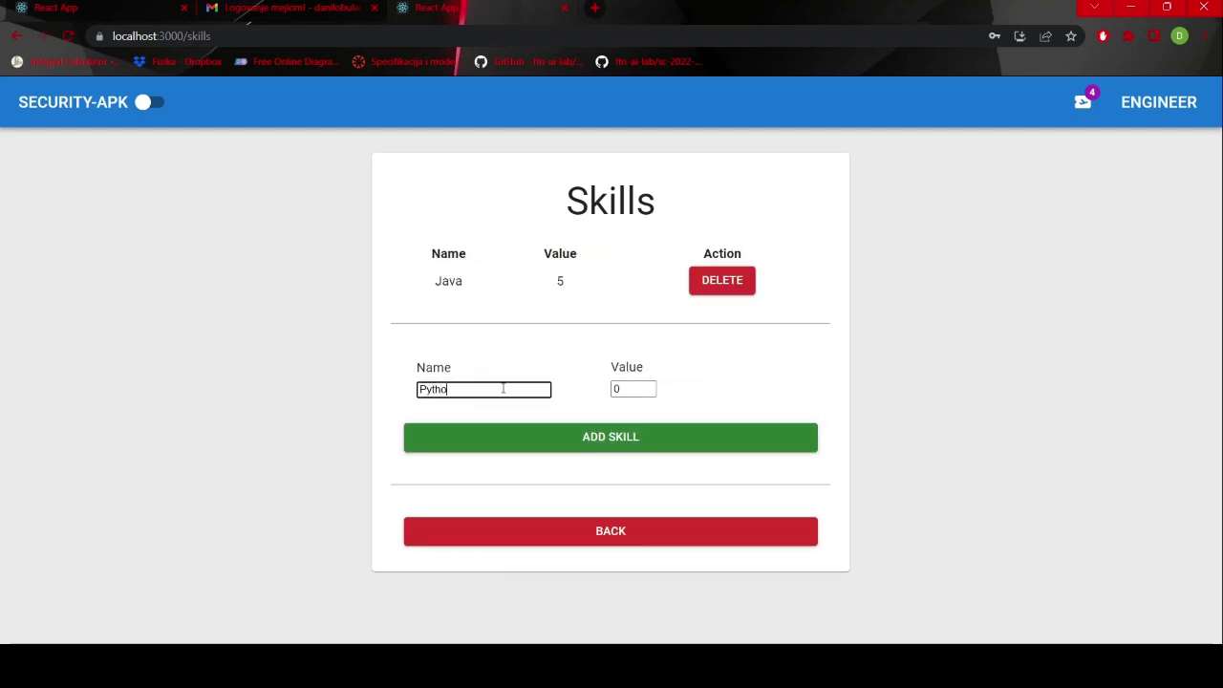
{"action": "type", "text": "n"}
{"action": "key", "text": "Tab"}
{"action": "type", "text": "4"}
{"action": "left_click", "coordinate": [535, 431]}
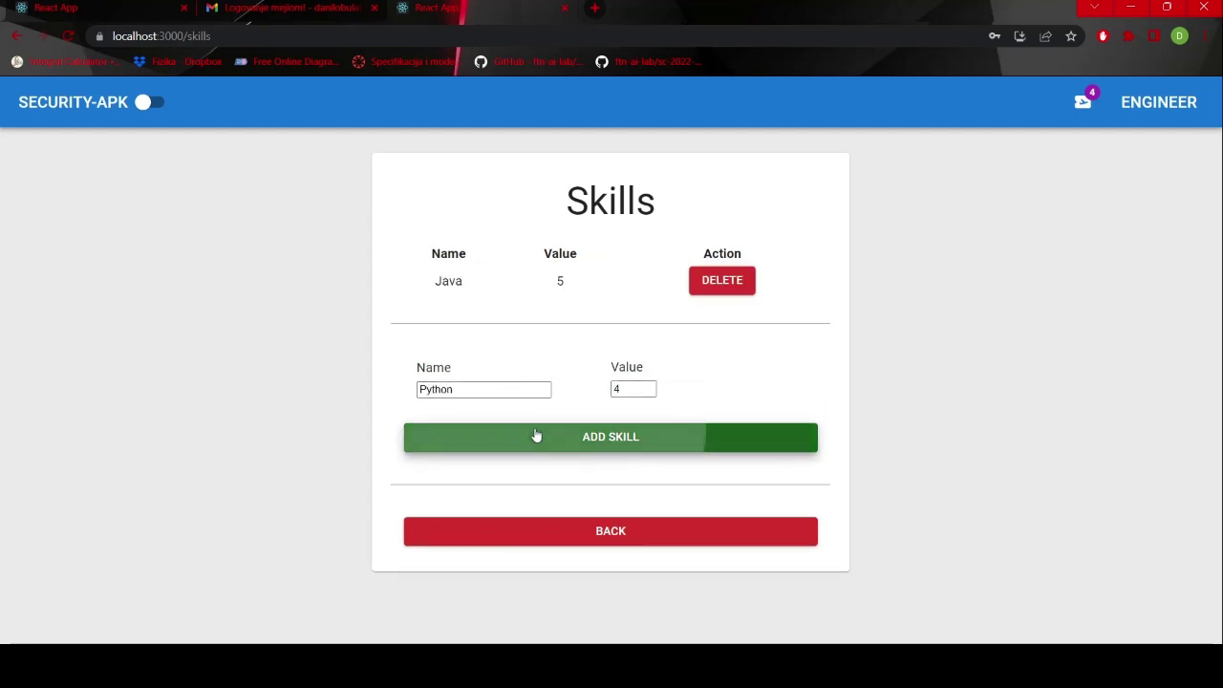
{"action": "left_click", "coordinate": [499, 420]}
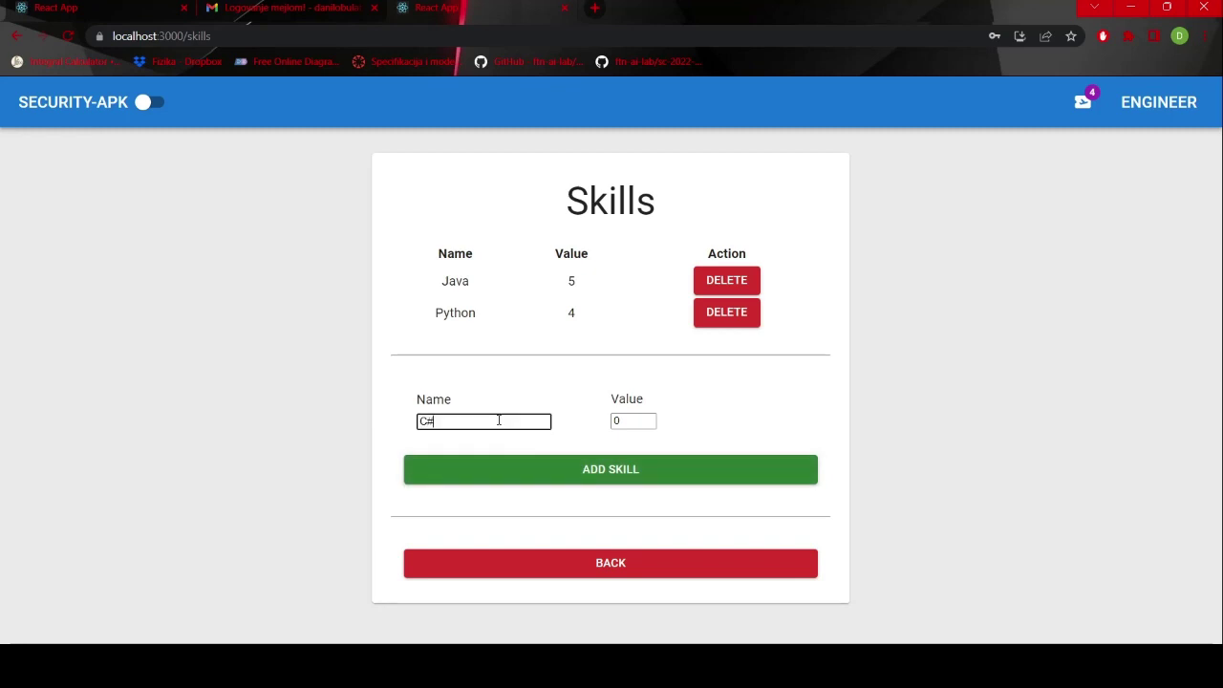
{"action": "key", "text": "Tab"}
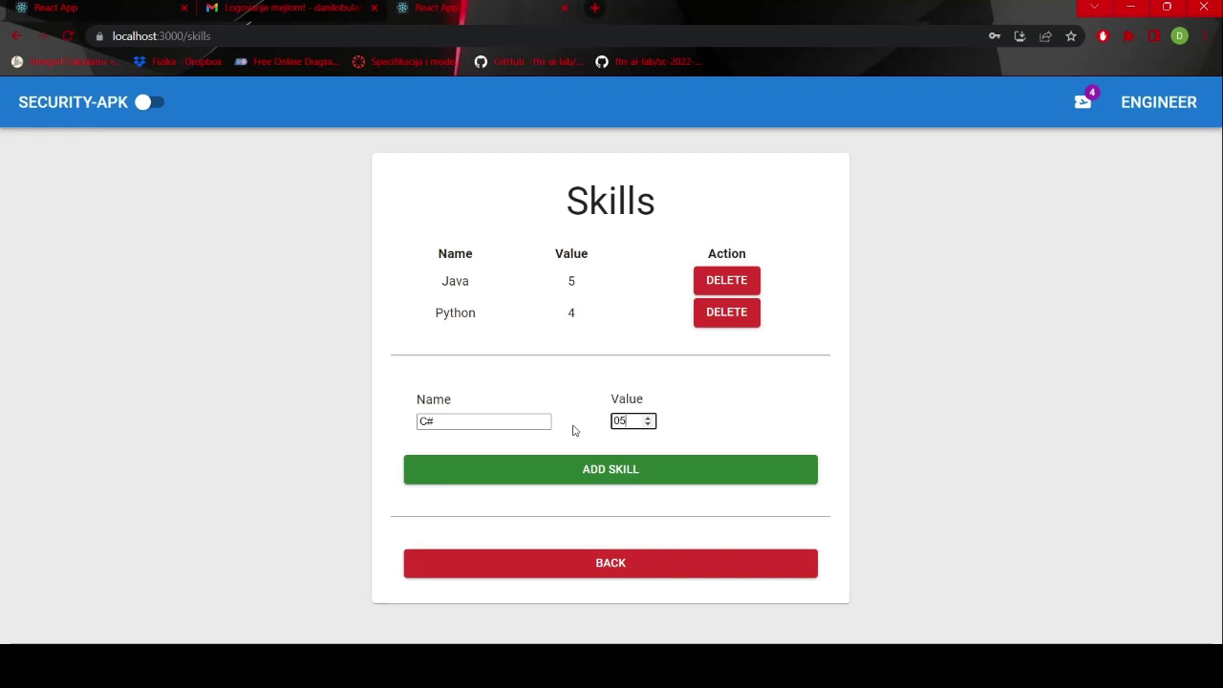
{"action": "left_click", "coordinate": [638, 472]}
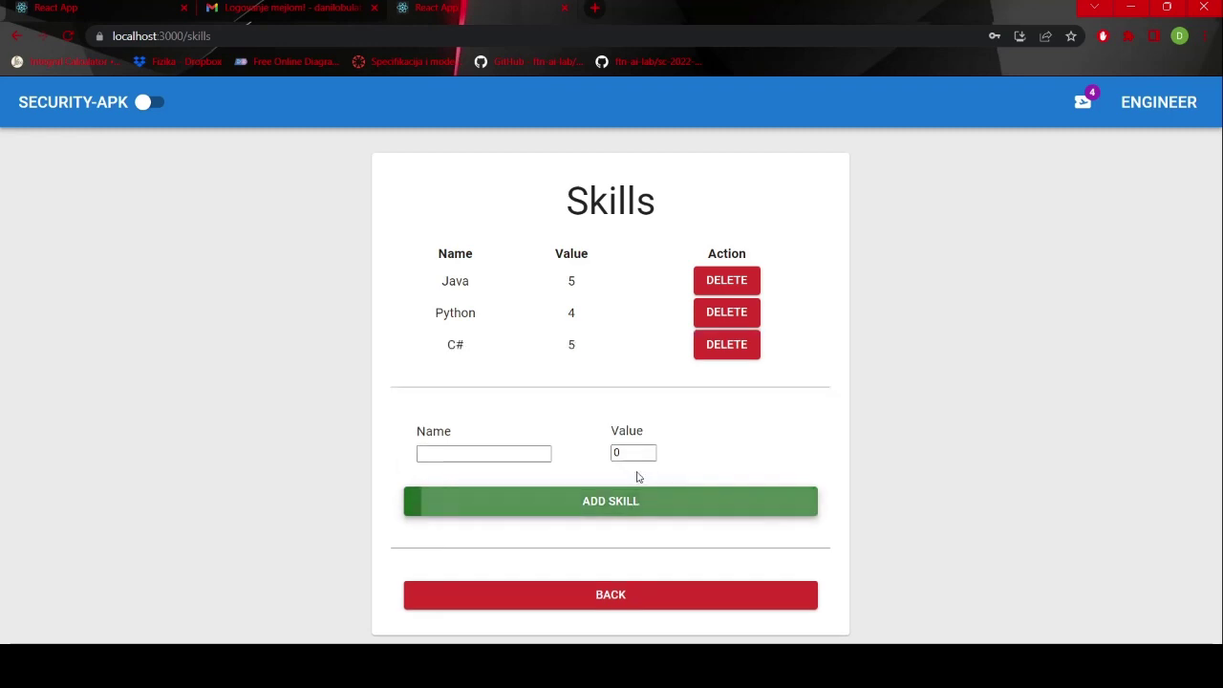
- Delete the Python skill and reopen the skills list to verify Java and C# remain
{"action": "left_click", "coordinate": [722, 315]}
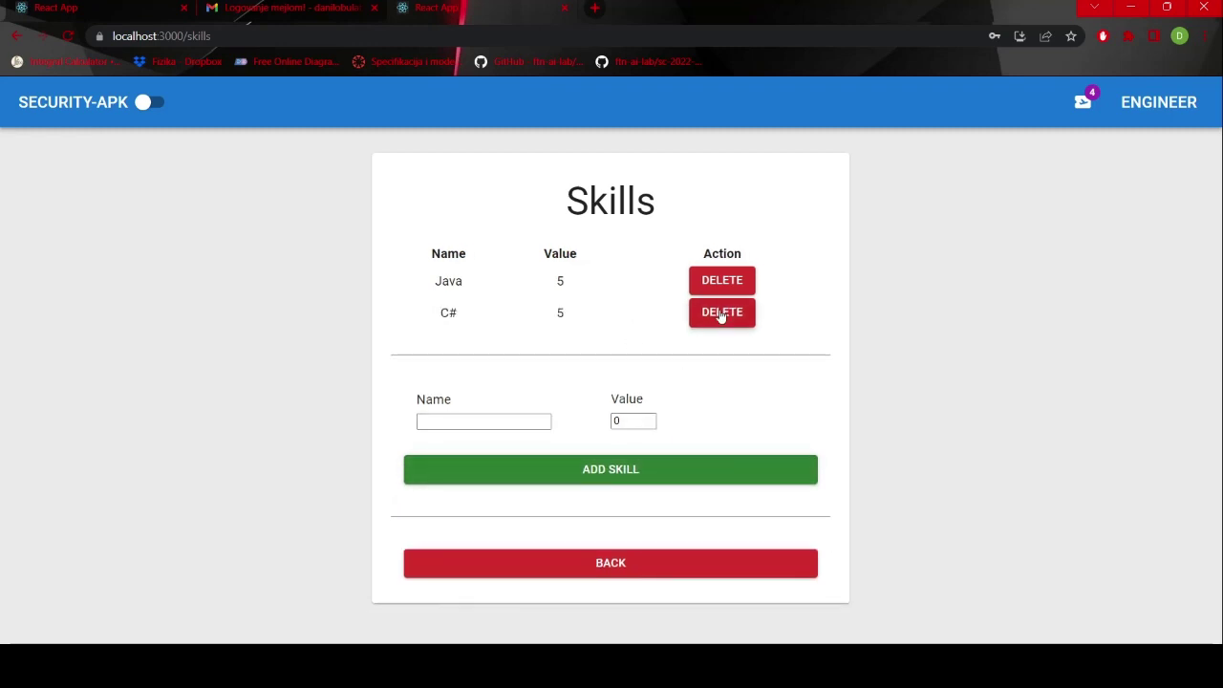
{"action": "left_click", "coordinate": [629, 570]}
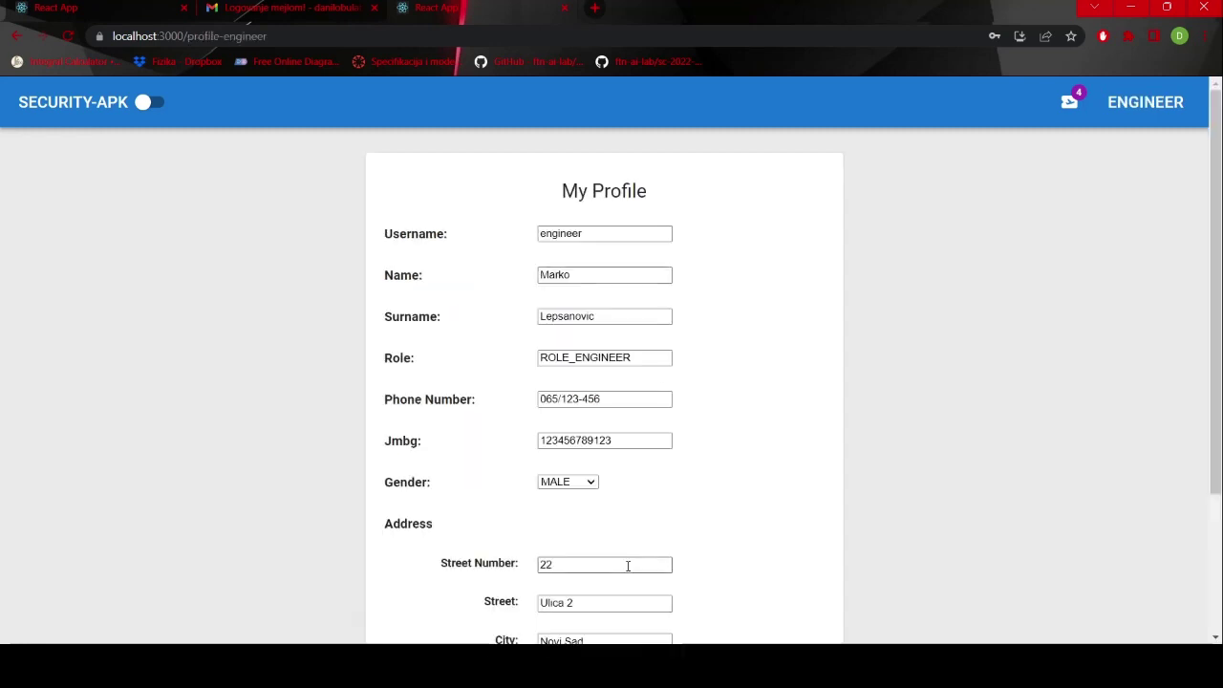
{"action": "scroll", "coordinate": [625, 565], "scroll_direction": "down", "scroll_amount": 3}
{"action": "left_click", "coordinate": [622, 600]}
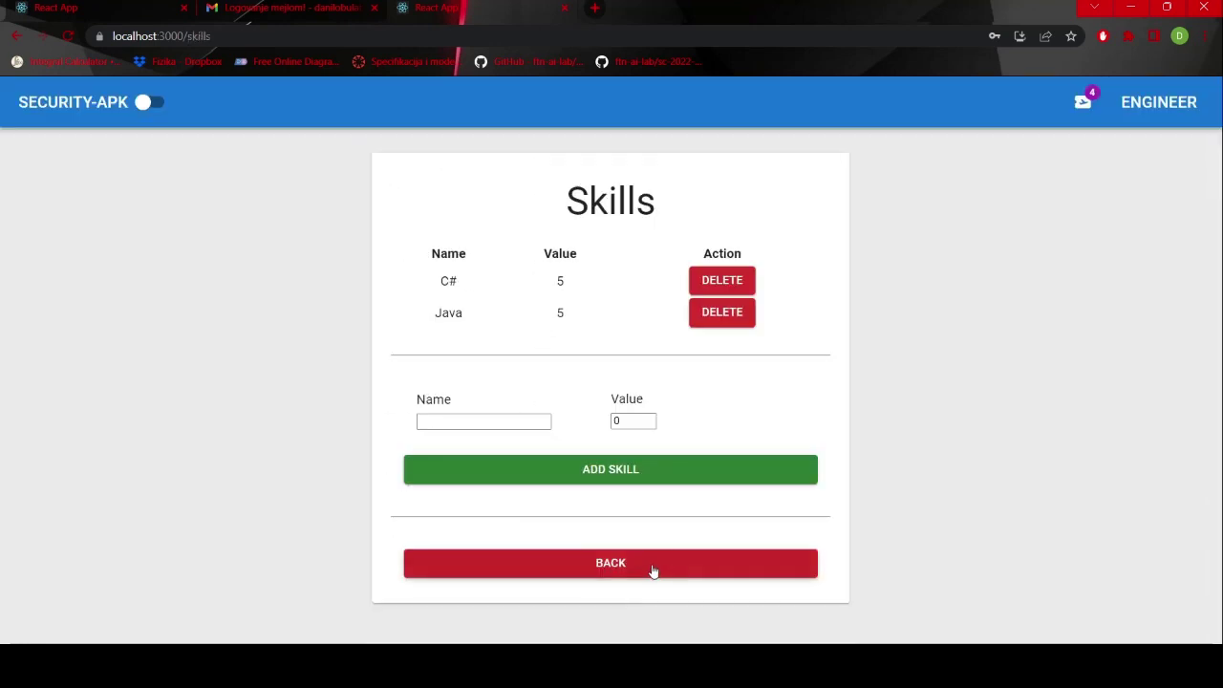
- Open the engineer's projects list and load BSEP's description for editing
{"action": "left_click", "coordinate": [657, 568]}
{"action": "scroll", "coordinate": [669, 587], "scroll_direction": "down", "scroll_amount": 3}
{"action": "left_click", "coordinate": [722, 607]}
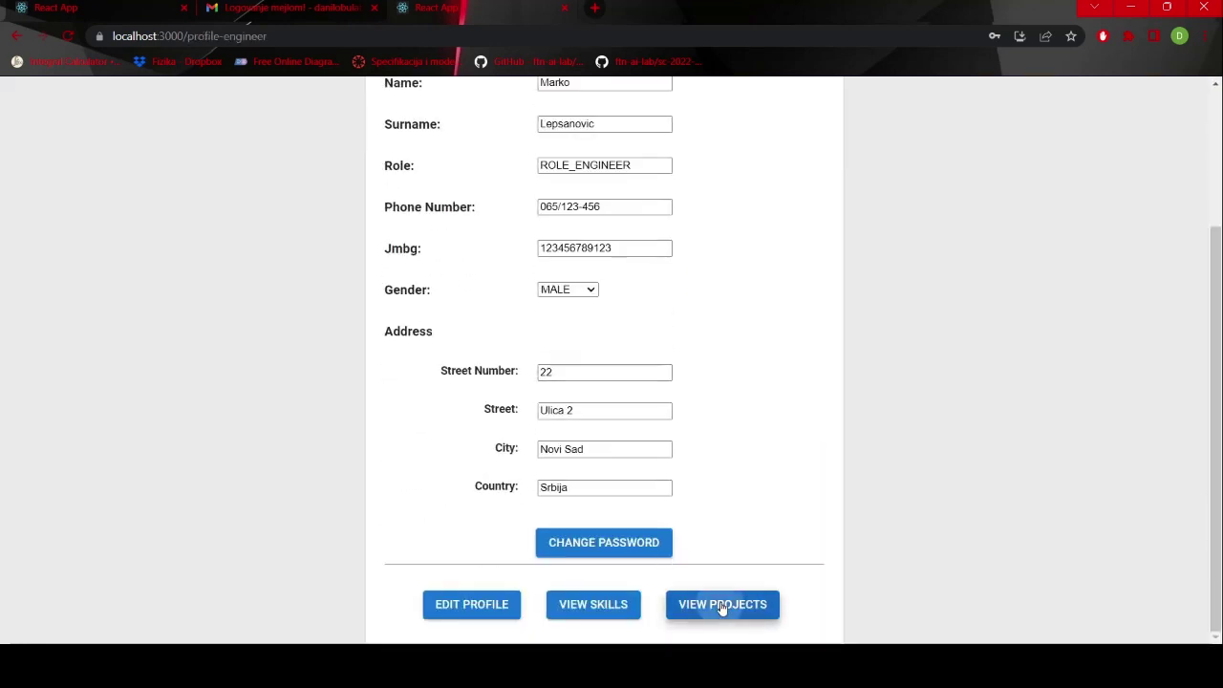
{"action": "left_click", "coordinate": [794, 293]}
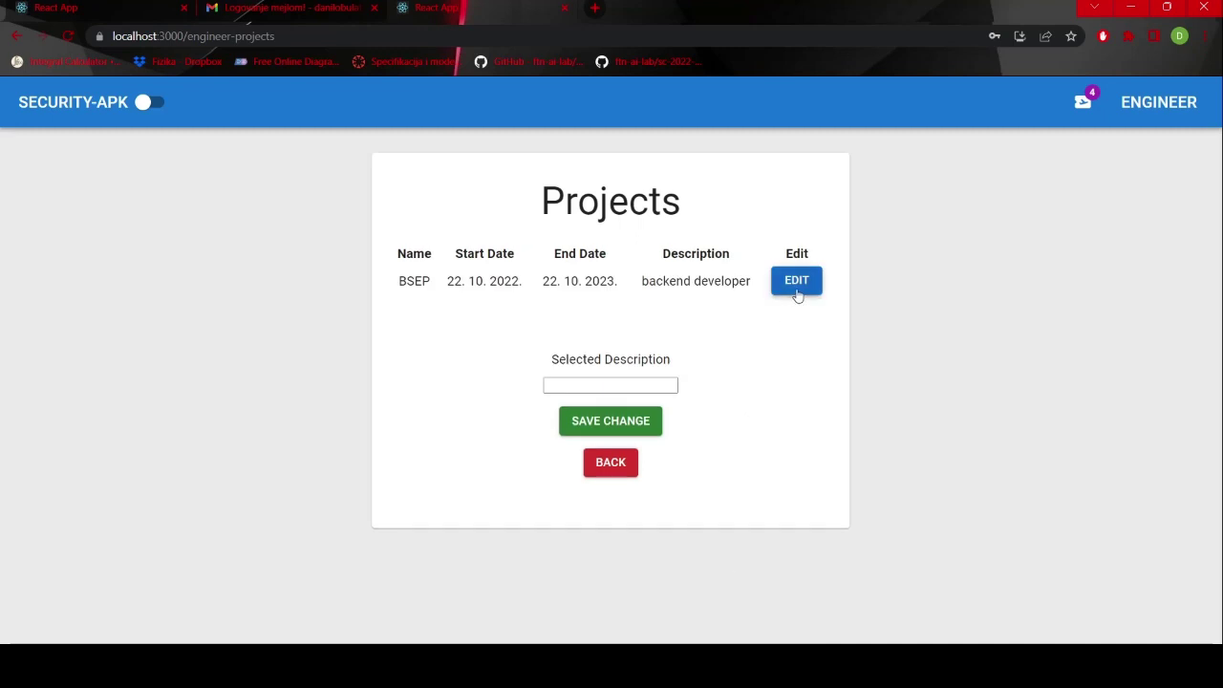
- Shorten BSEP's description to 'backend dev', save it, and recheck it in the projects list
{"action": "left_click", "coordinate": [653, 386]}
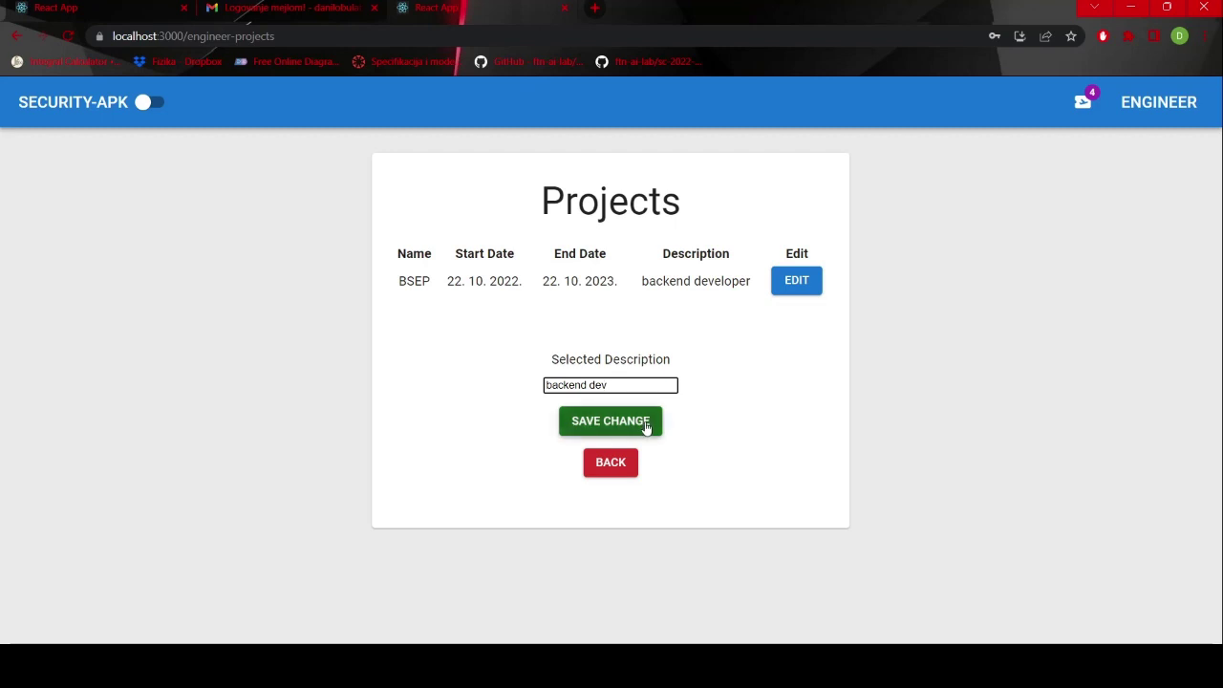
{"action": "left_click", "coordinate": [642, 425]}
{"action": "left_click", "coordinate": [611, 463]}
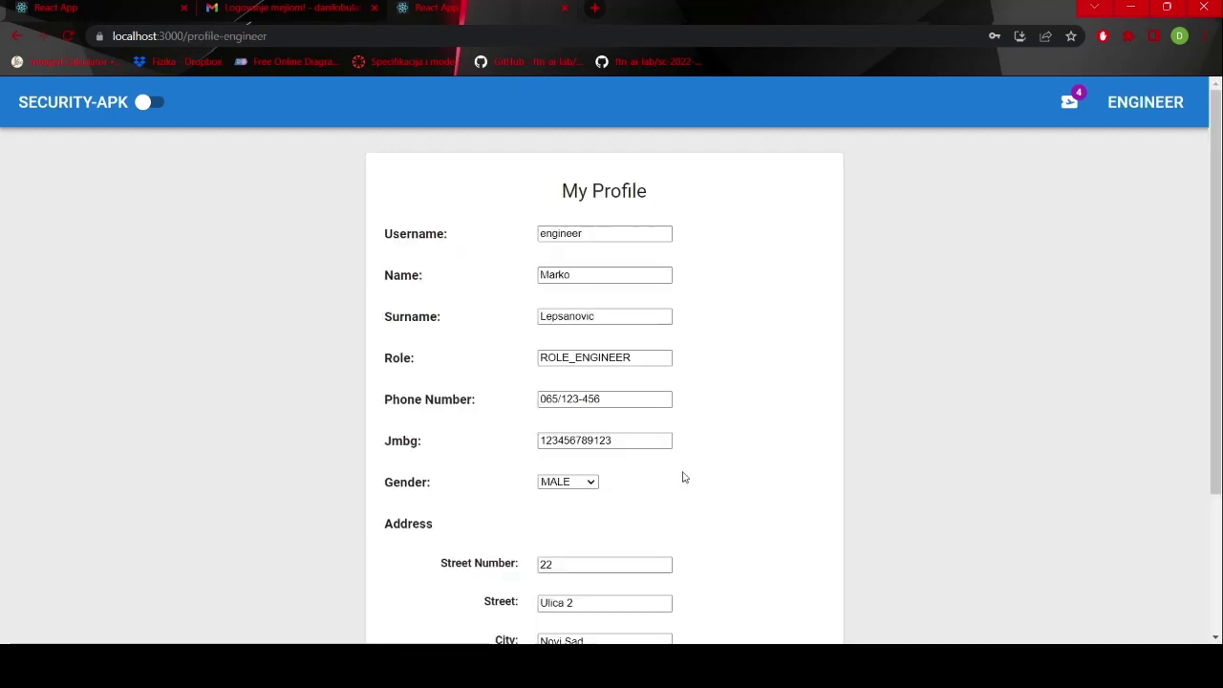
{"action": "scroll", "coordinate": [707, 482], "scroll_direction": "down", "scroll_amount": 3}
{"action": "left_click", "coordinate": [746, 606]}
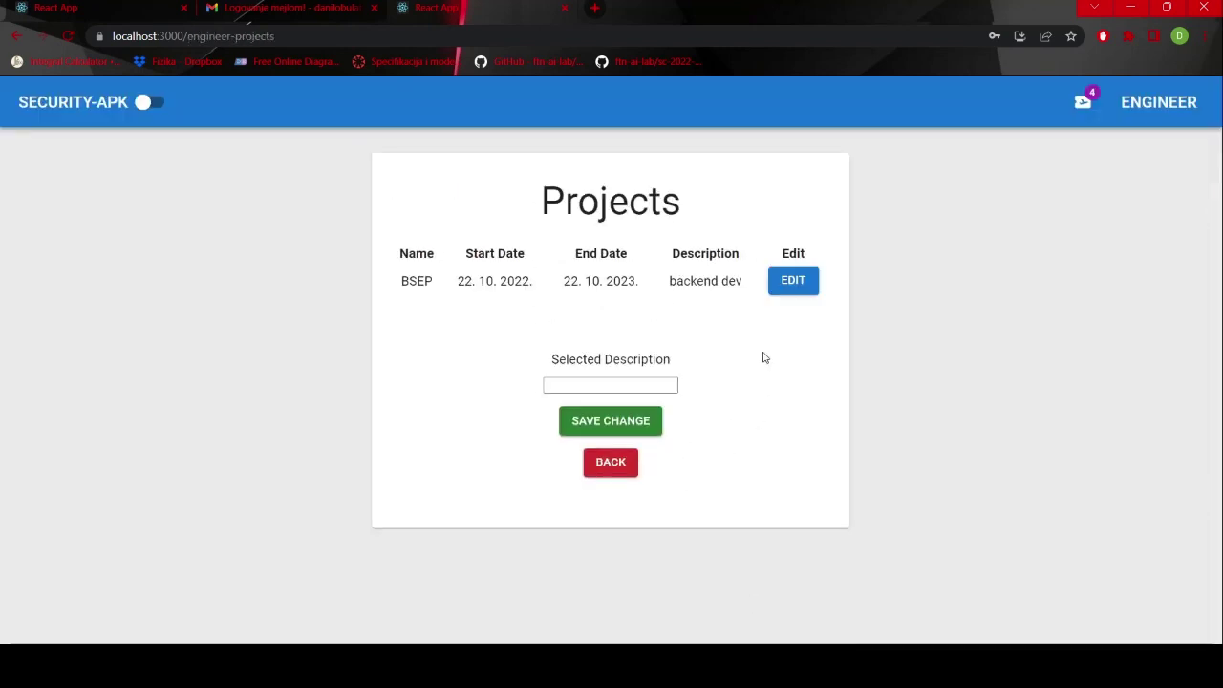
{"action": "left_click", "coordinate": [618, 472]}
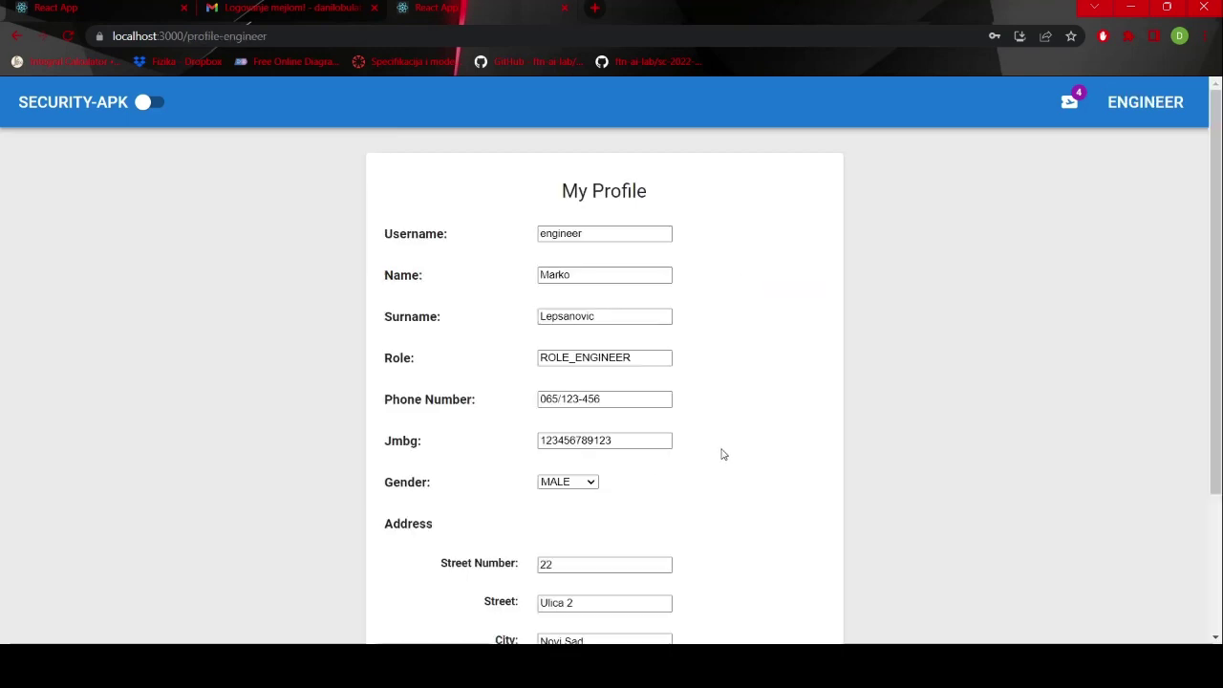
- Log out of the engineer account
{"action": "scroll", "coordinate": [723, 453], "scroll_direction": "down", "scroll_amount": 2}
{"action": "scroll", "coordinate": [724, 453], "scroll_direction": "up", "scroll_amount": 2}
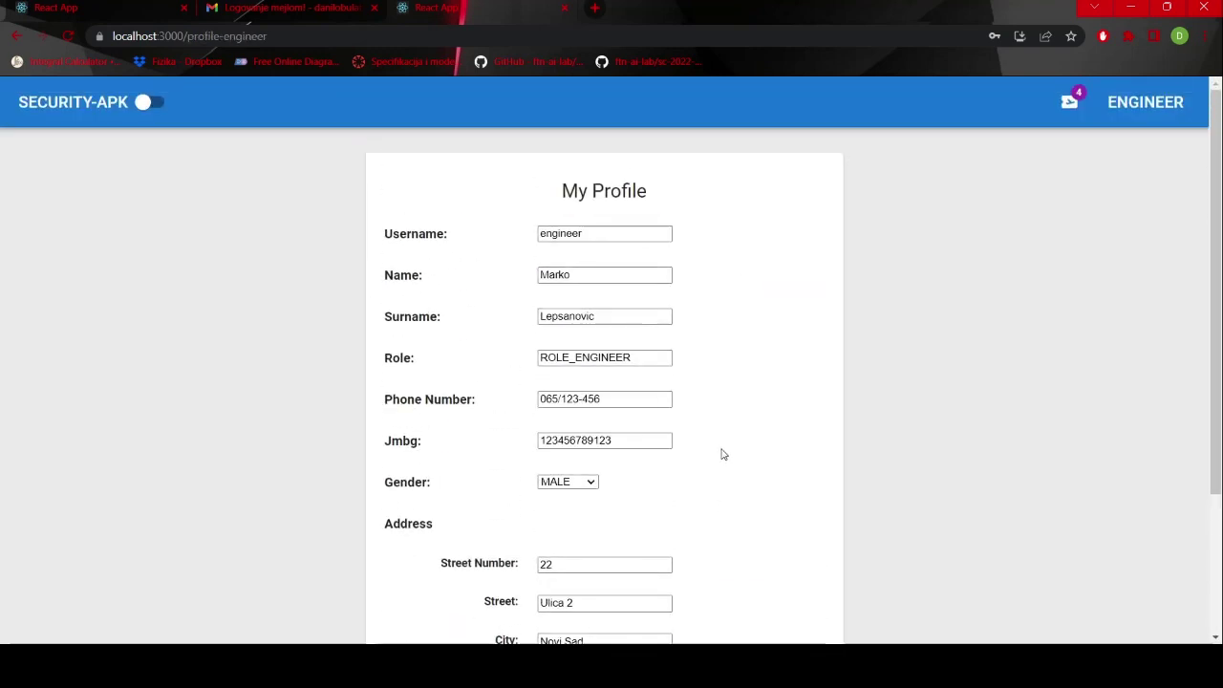
{"action": "left_click", "coordinate": [1174, 103]}
{"action": "left_click", "coordinate": [1147, 173]}
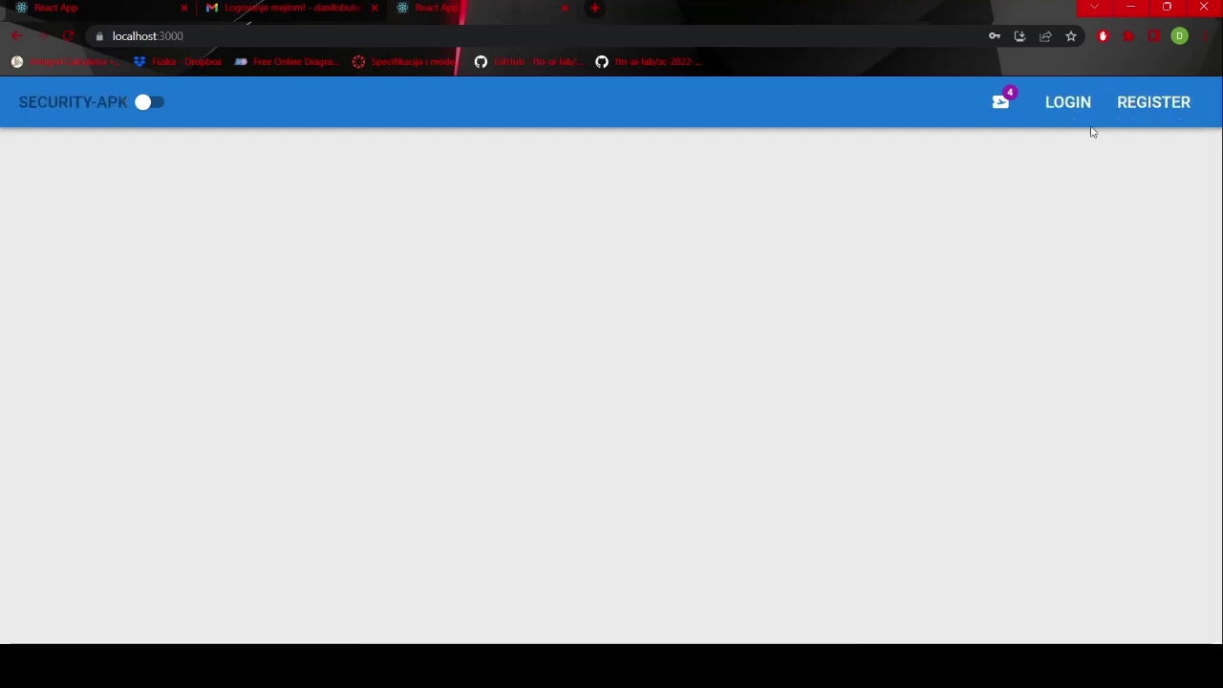
- Sign in with the administrator's username and password
{"action": "left_click", "coordinate": [1075, 109]}
{"action": "type", "text": "admin"}
{"action": "key", "text": "Tab"}
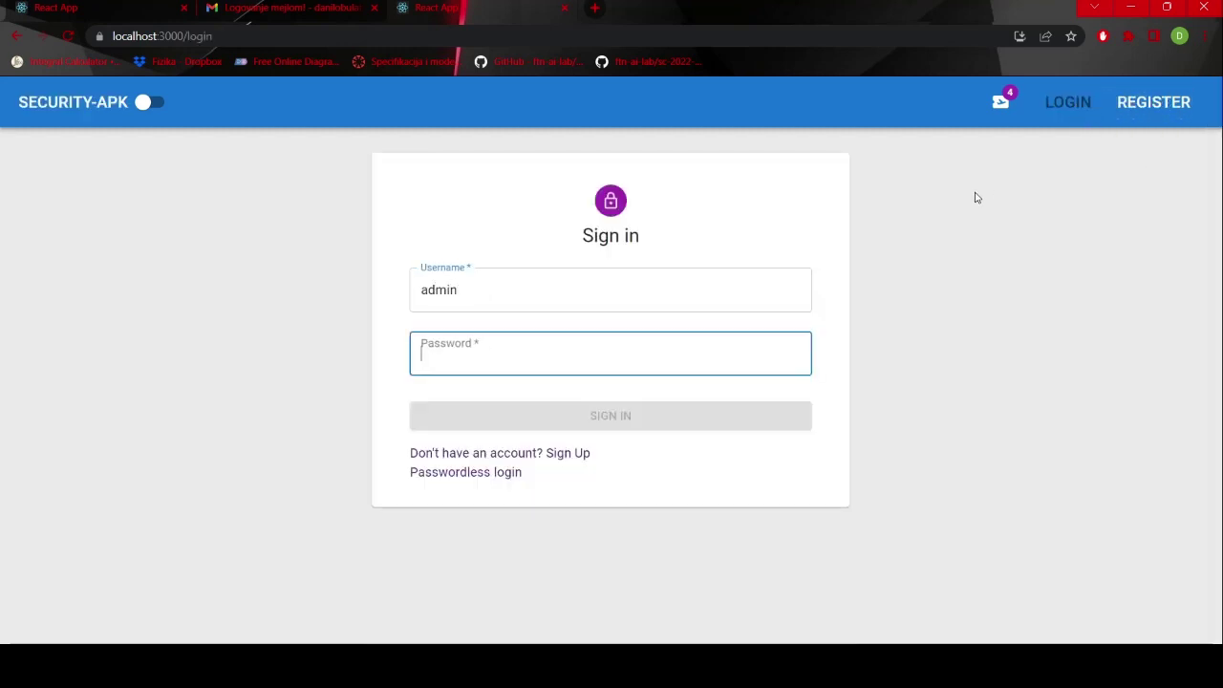
{"action": "type", "text": "a"}
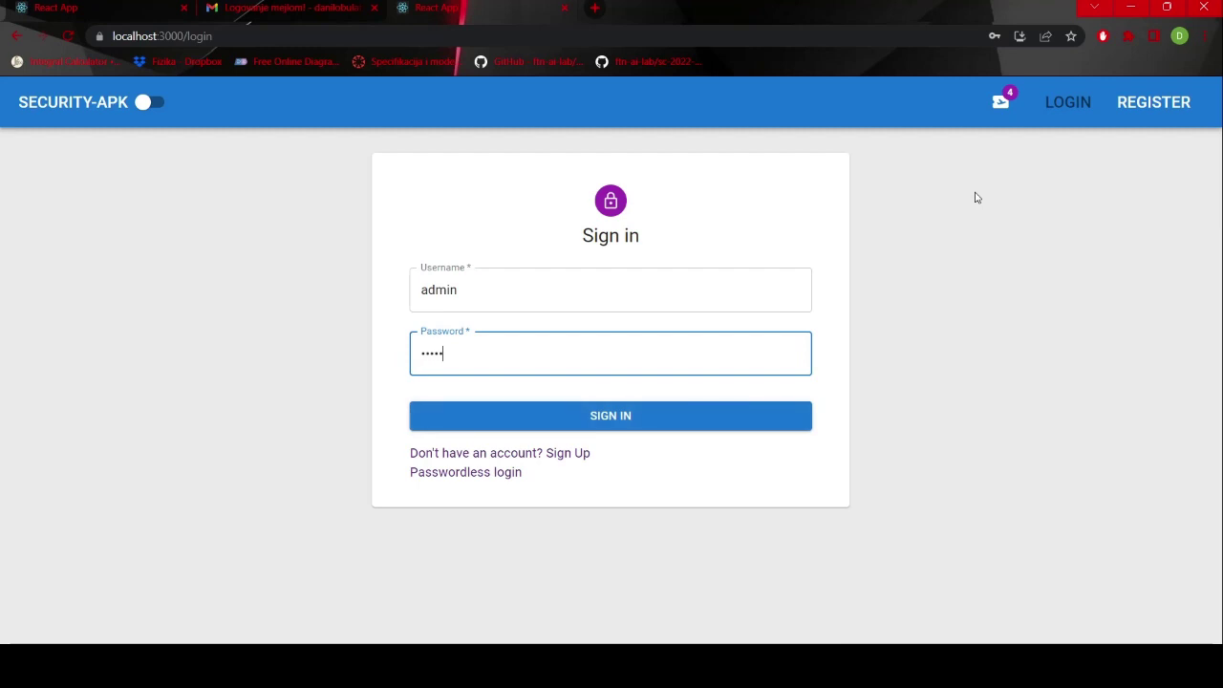
{"action": "key", "text": "Return"}
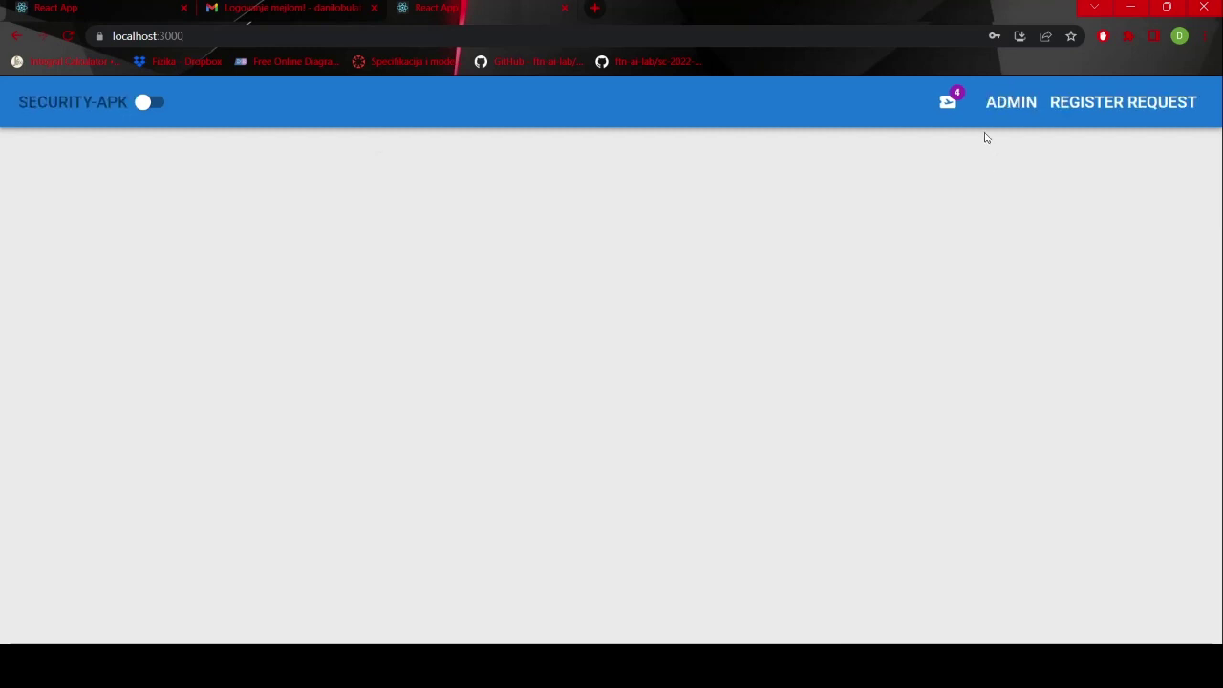
{"action": "left_click", "coordinate": [1006, 103]}
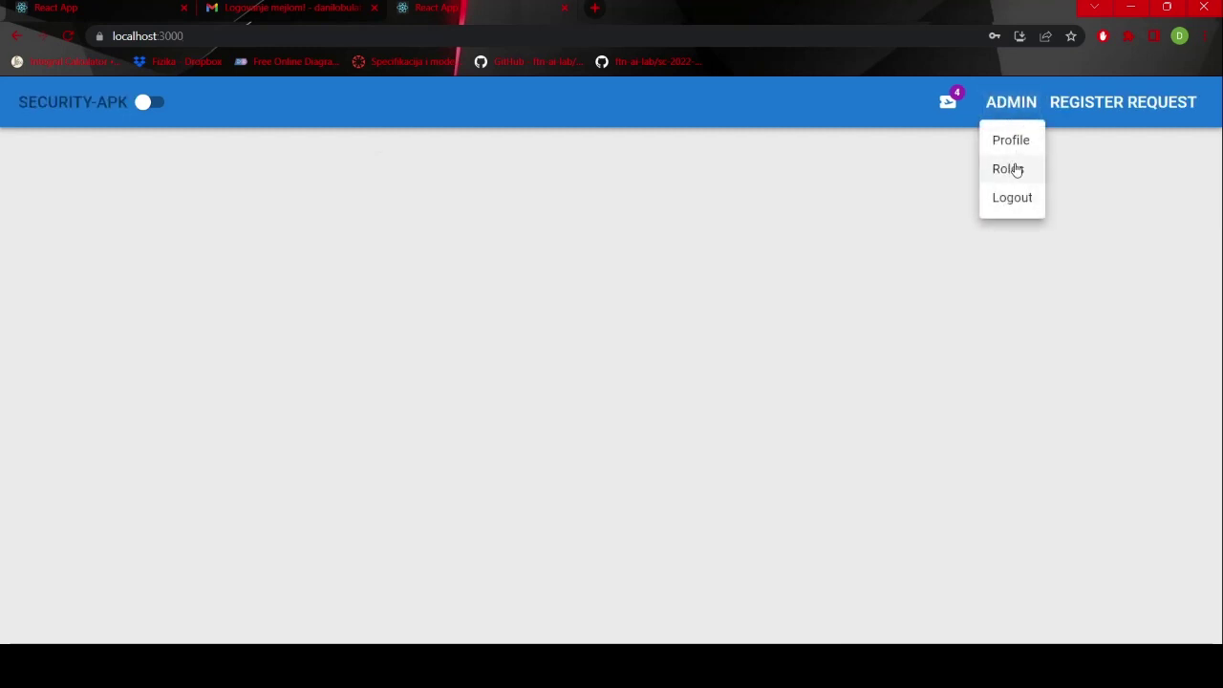
- On Roles and Permissions, remove UPDATE_ENGINEER from ROLE_ENGINEER
{"action": "left_click", "coordinate": [1016, 169]}
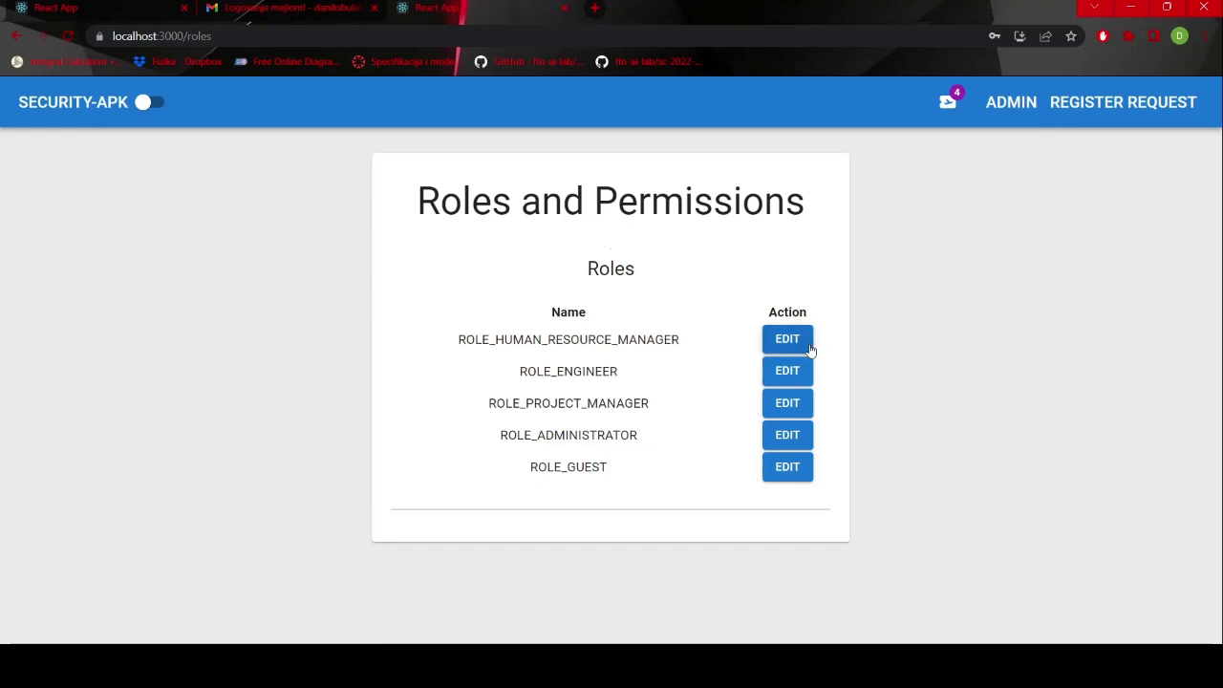
{"action": "left_click", "coordinate": [785, 383]}
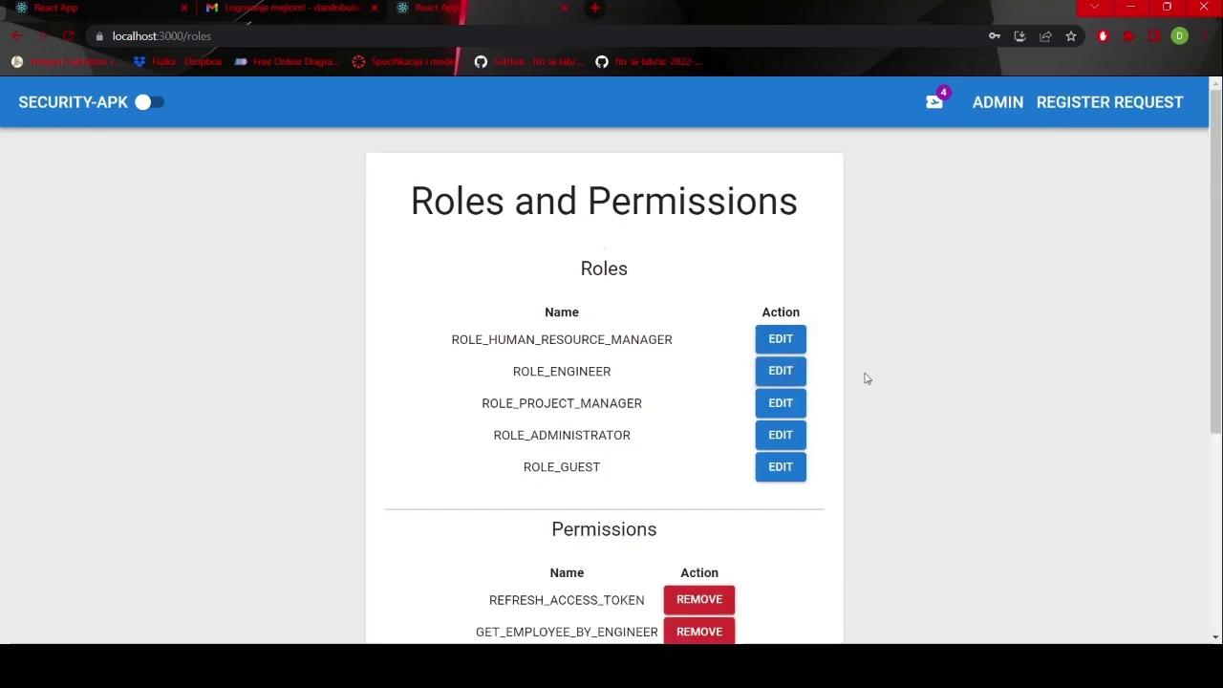
{"action": "scroll", "coordinate": [866, 377], "scroll_direction": "down", "scroll_amount": 3}
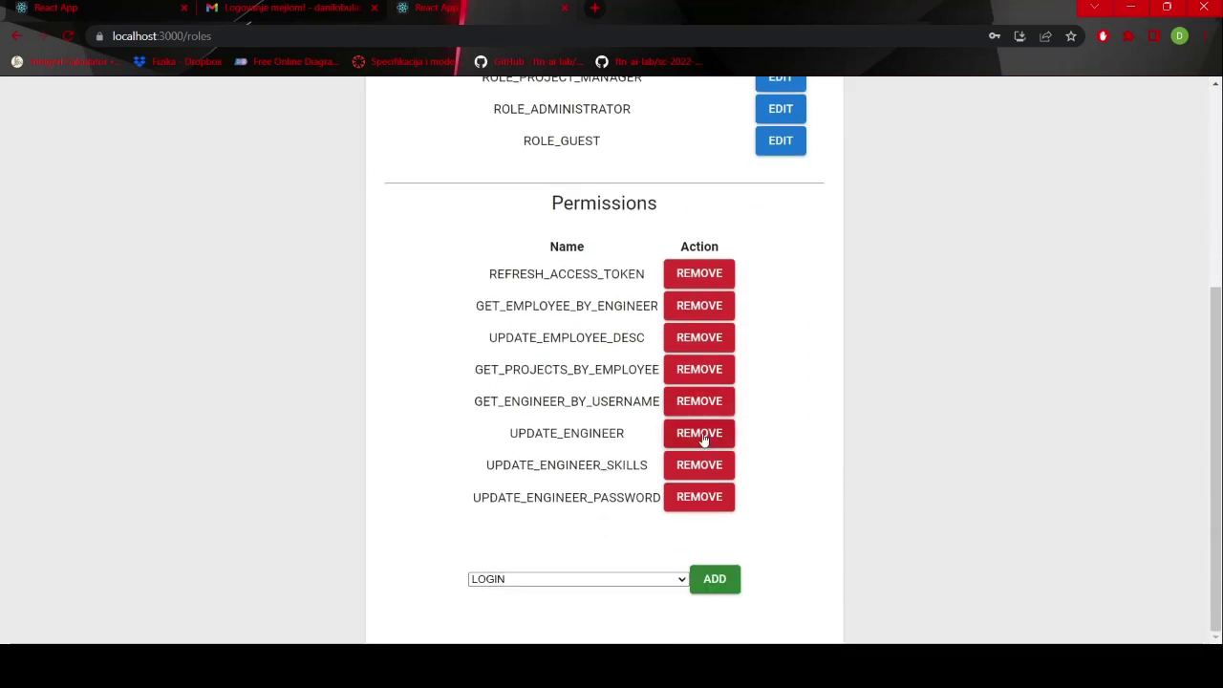
{"action": "left_click", "coordinate": [702, 435]}
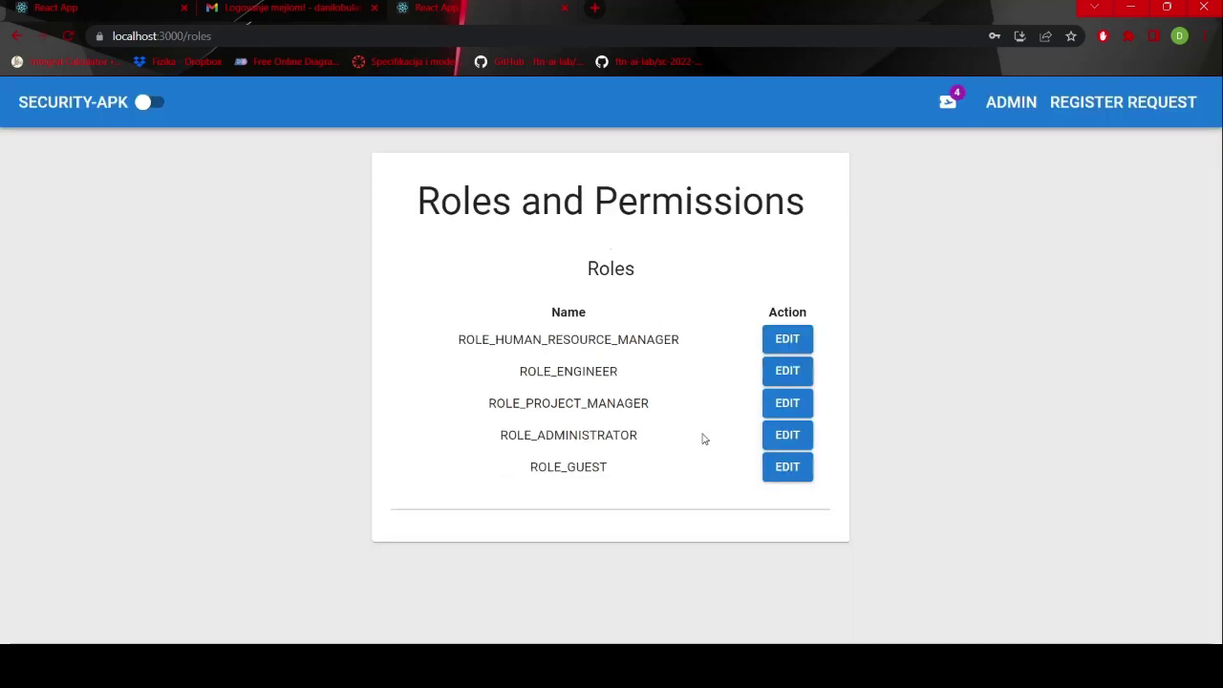
- Add UPDATE_ENGINEER back to ROLE_ENGINEER's permissions
{"action": "left_click", "coordinate": [792, 377]}
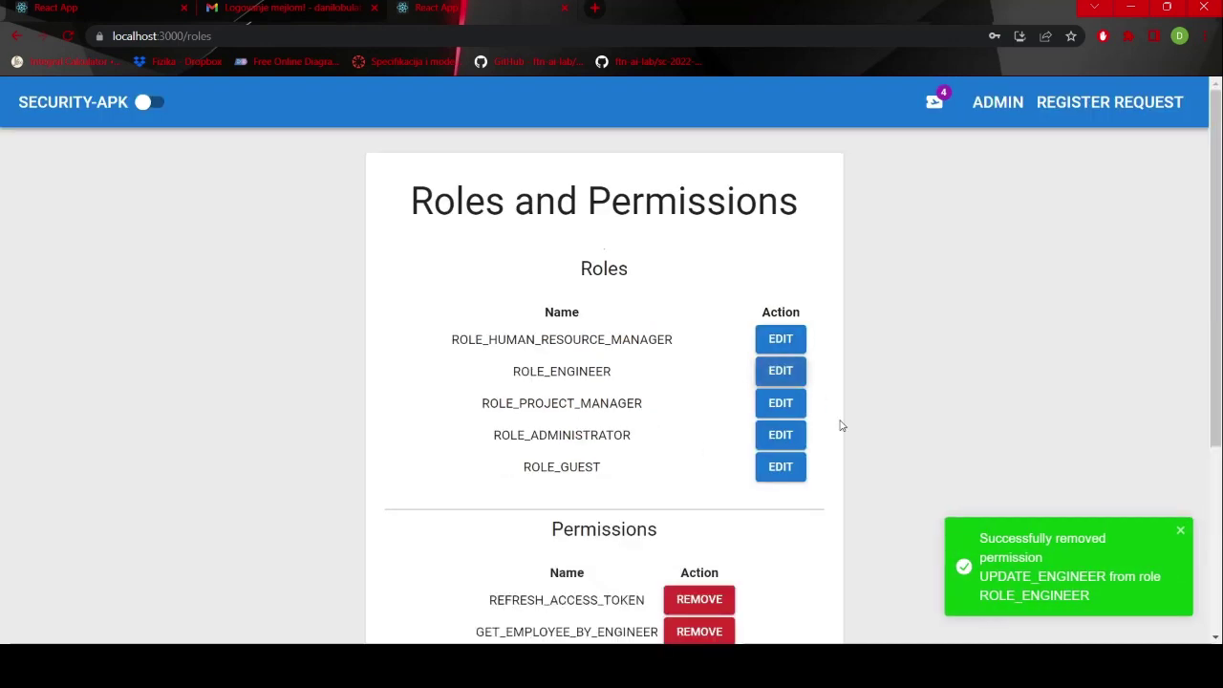
{"action": "scroll", "coordinate": [850, 449], "scroll_direction": "down", "scroll_amount": 3}
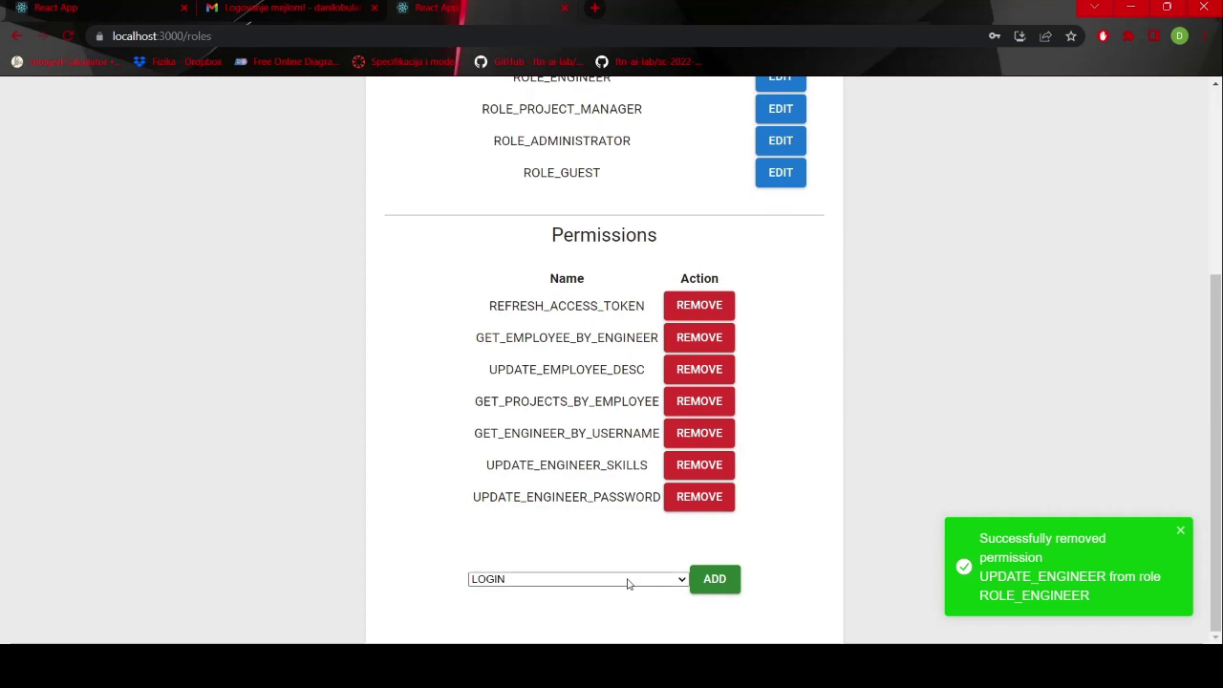
{"action": "left_click", "coordinate": [592, 501]}
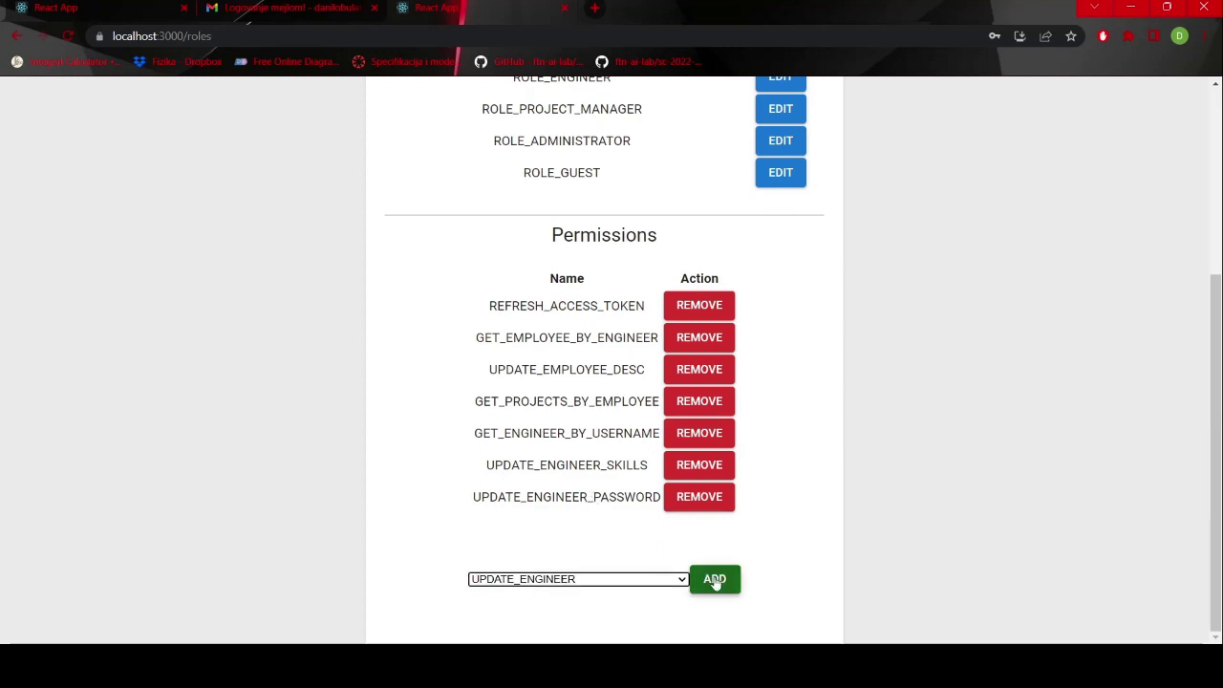
{"action": "left_click", "coordinate": [710, 579]}
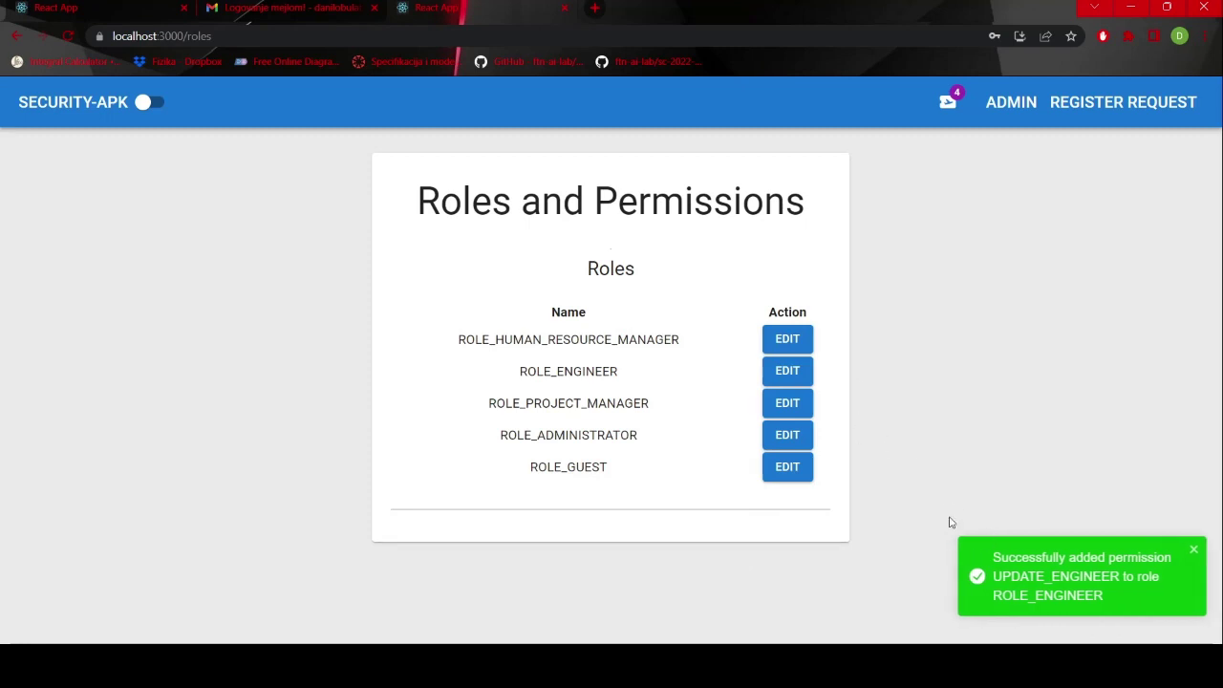
{"action": "left_click", "coordinate": [1005, 112]}
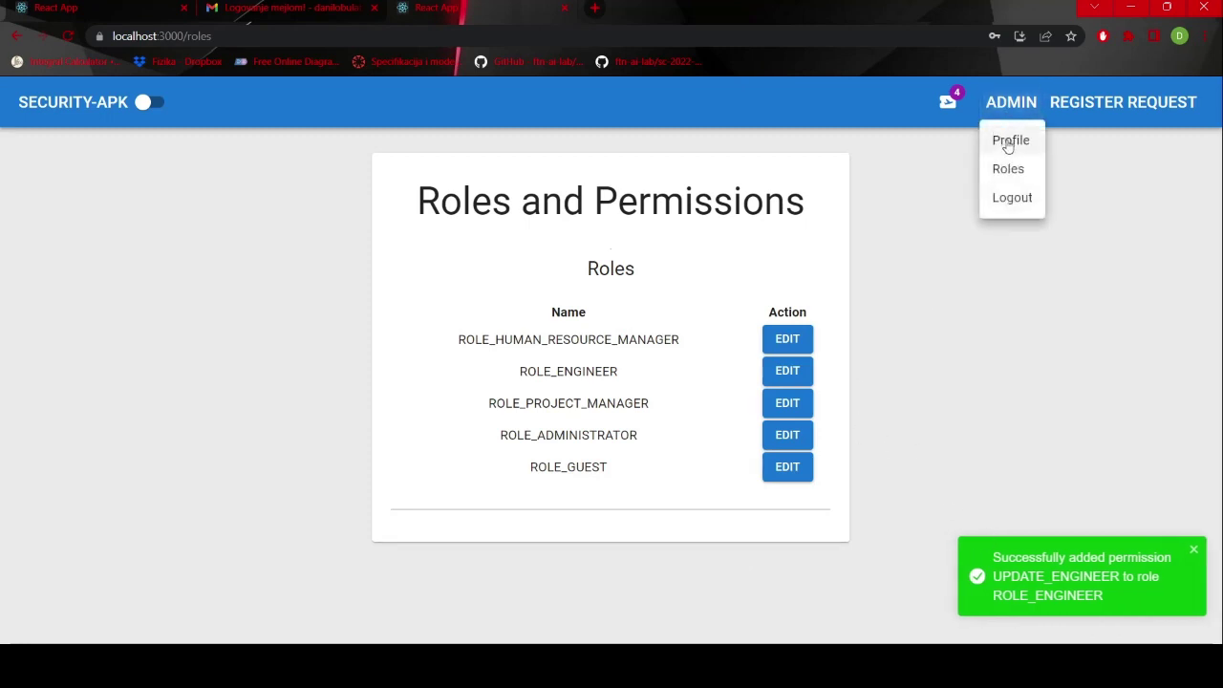
- Append 123 to the administrator's profile name, making it Admin123, and save
{"action": "left_click", "coordinate": [1011, 140]}
{"action": "left_click", "coordinate": [600, 274]}
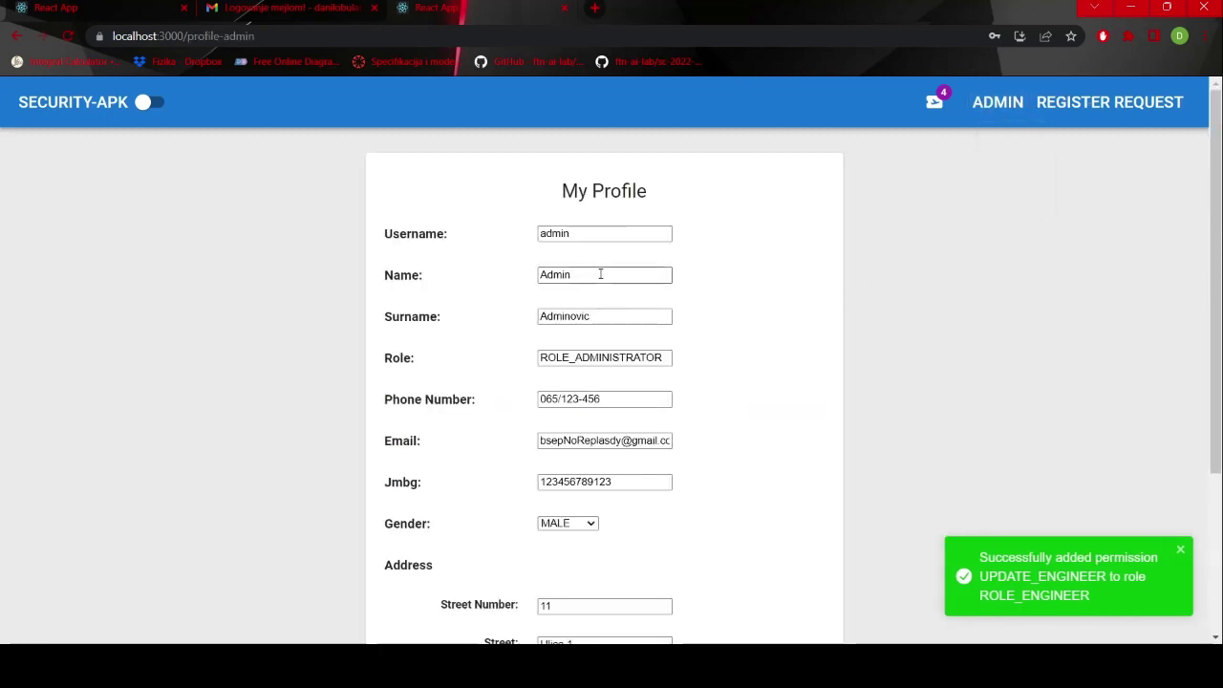
{"action": "type", "text": "123"}
{"action": "left_click", "coordinate": [660, 307]}
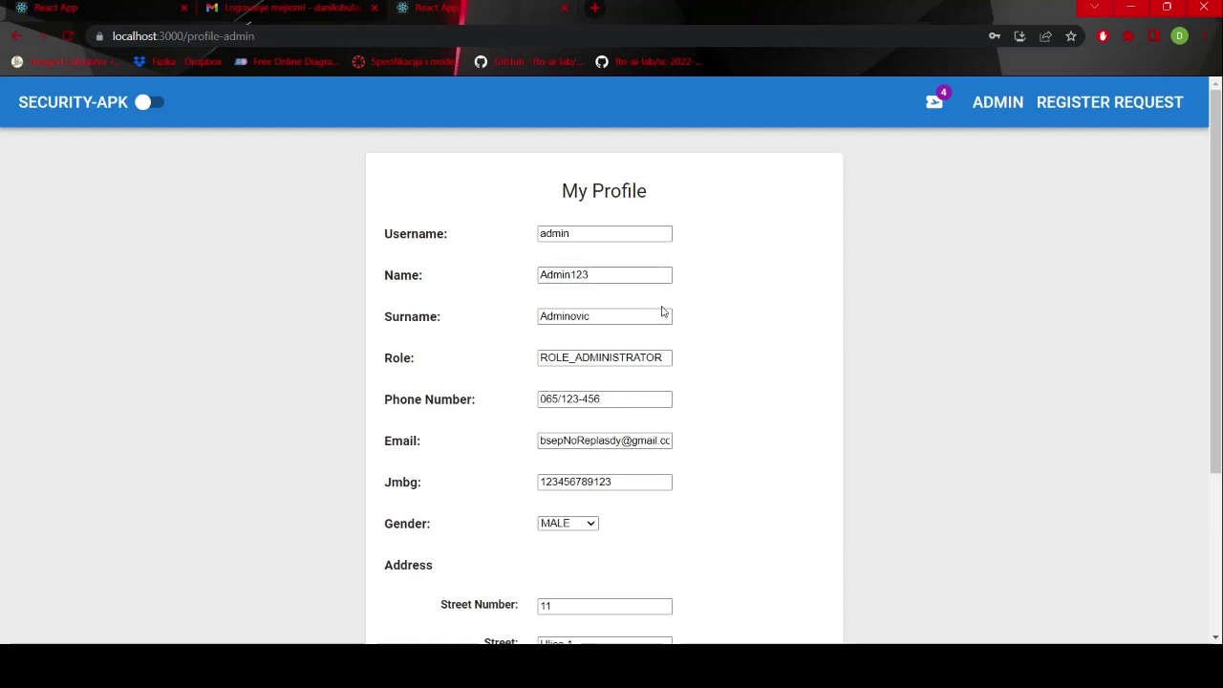
{"action": "scroll", "coordinate": [660, 309], "scroll_direction": "down", "scroll_amount": 3}
{"action": "left_click", "coordinate": [472, 605]}
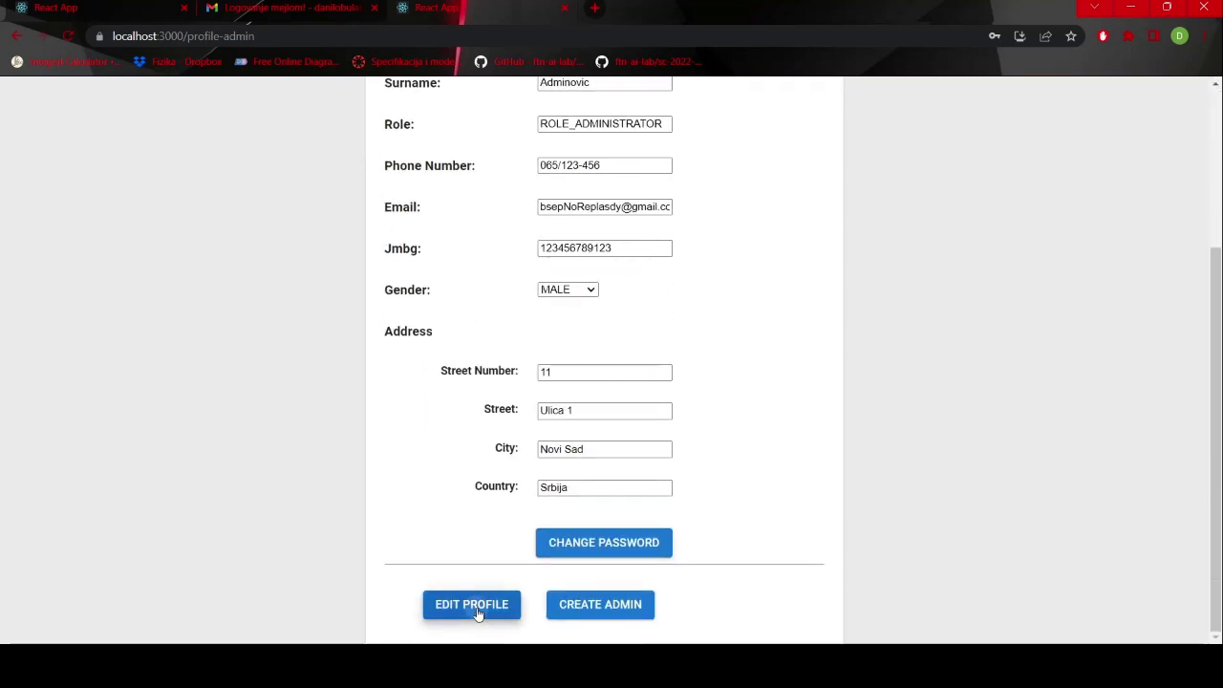
{"action": "scroll", "coordinate": [750, 417], "scroll_direction": "up", "scroll_amount": 3}
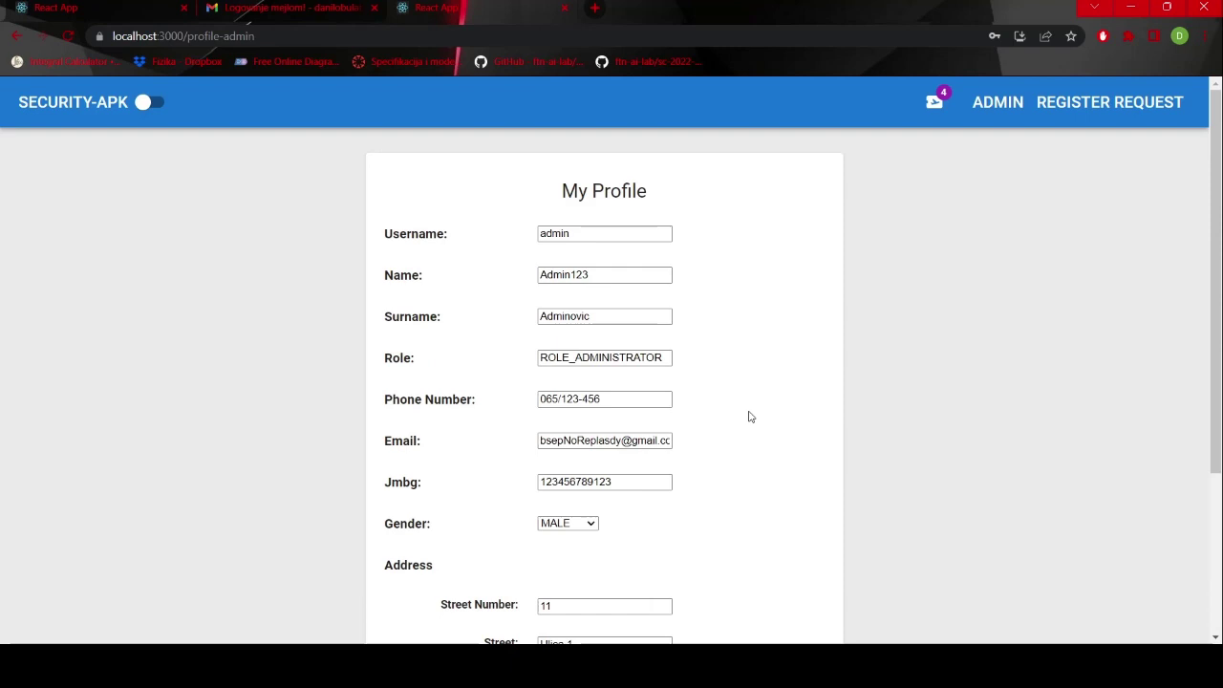
- Sign out and back in as admin, then reopen My Profile to confirm the change
{"action": "left_click", "coordinate": [1009, 102]}
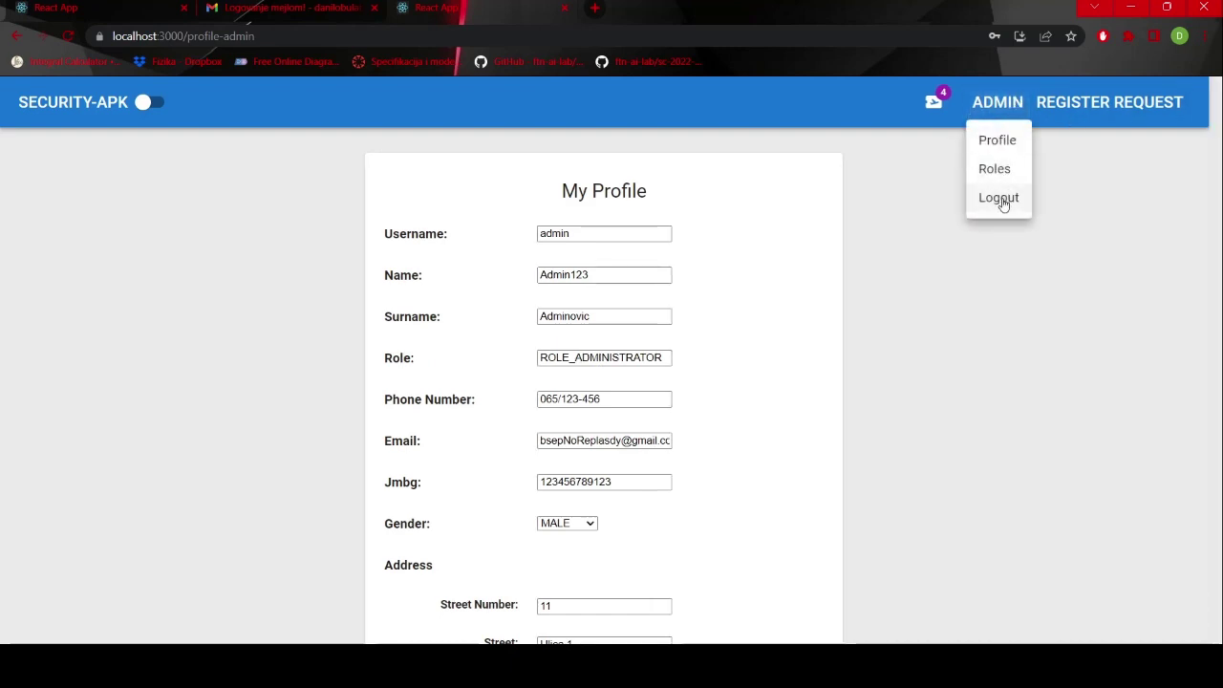
{"action": "left_click", "coordinate": [998, 198]}
{"action": "left_click", "coordinate": [1074, 107]}
{"action": "type", "text": "a"}
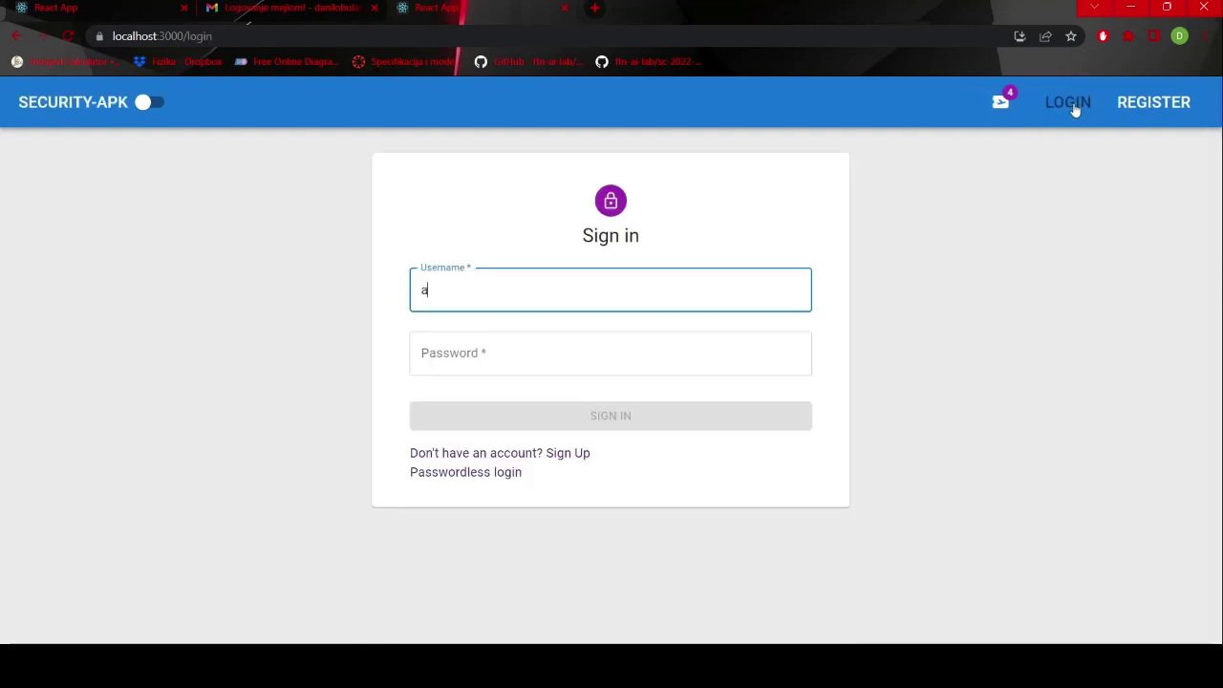
{"action": "type", "text": "dmin"}
{"action": "key", "text": "Tab"}
{"action": "type", "text": "a"}
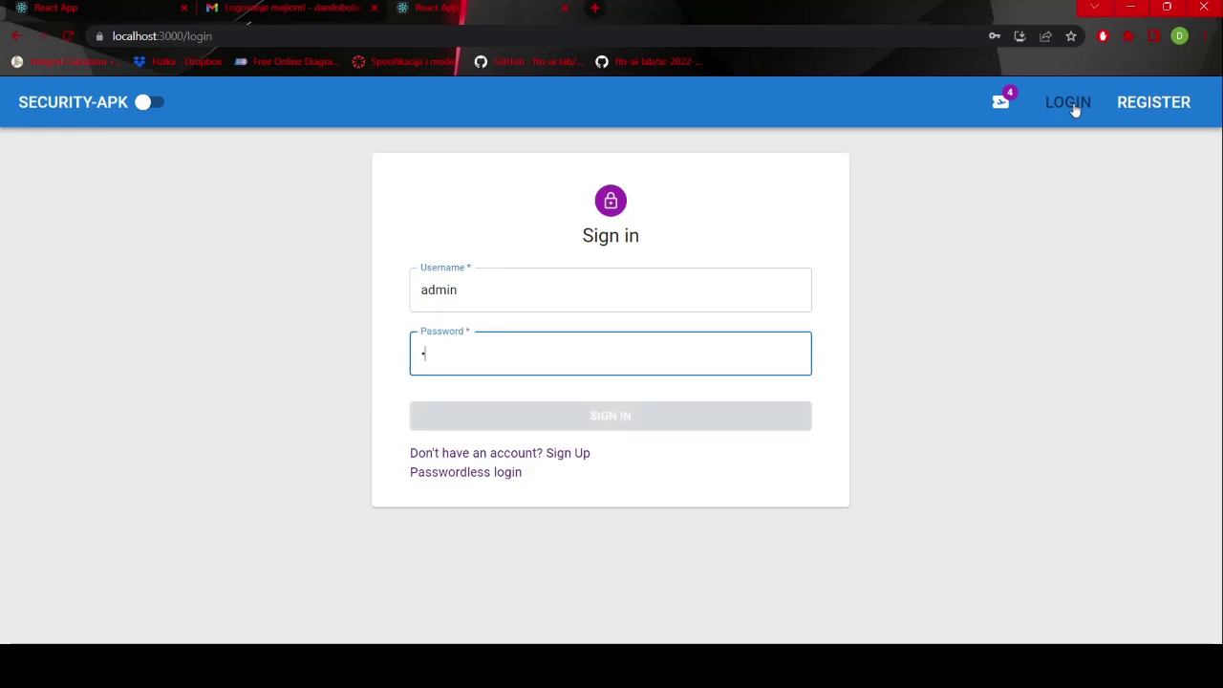
{"action": "type", "text": "dmi"}
{"action": "key", "text": "Return"}
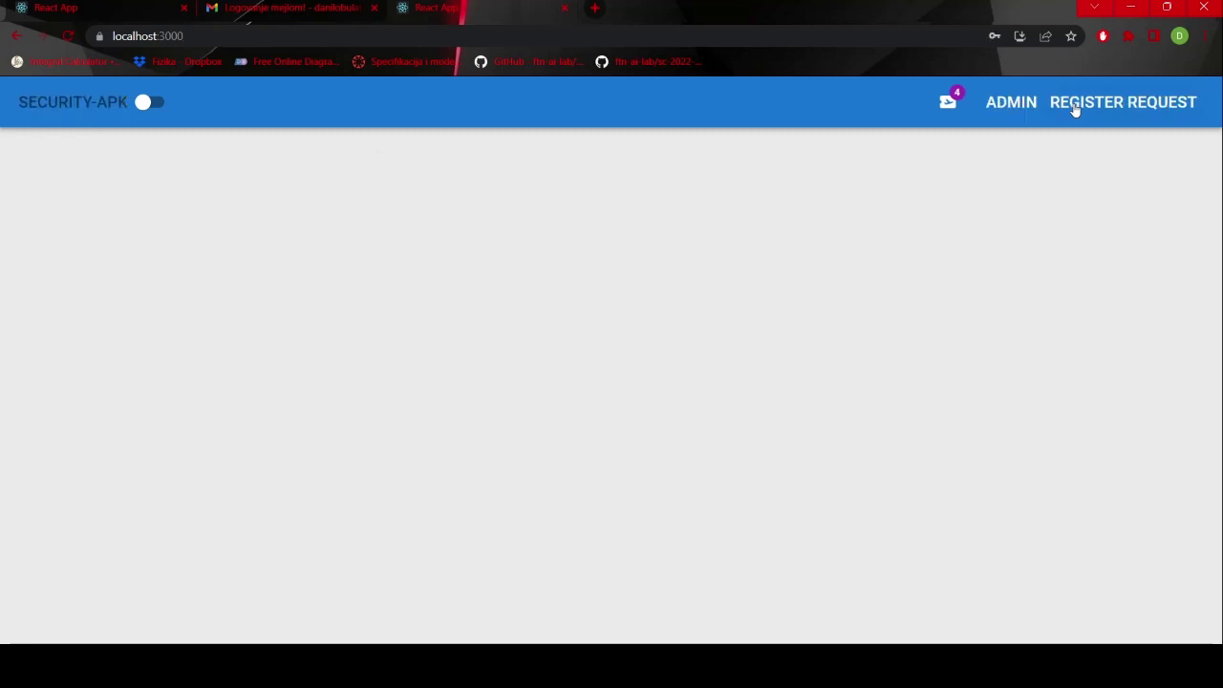
{"action": "left_click", "coordinate": [1015, 111]}
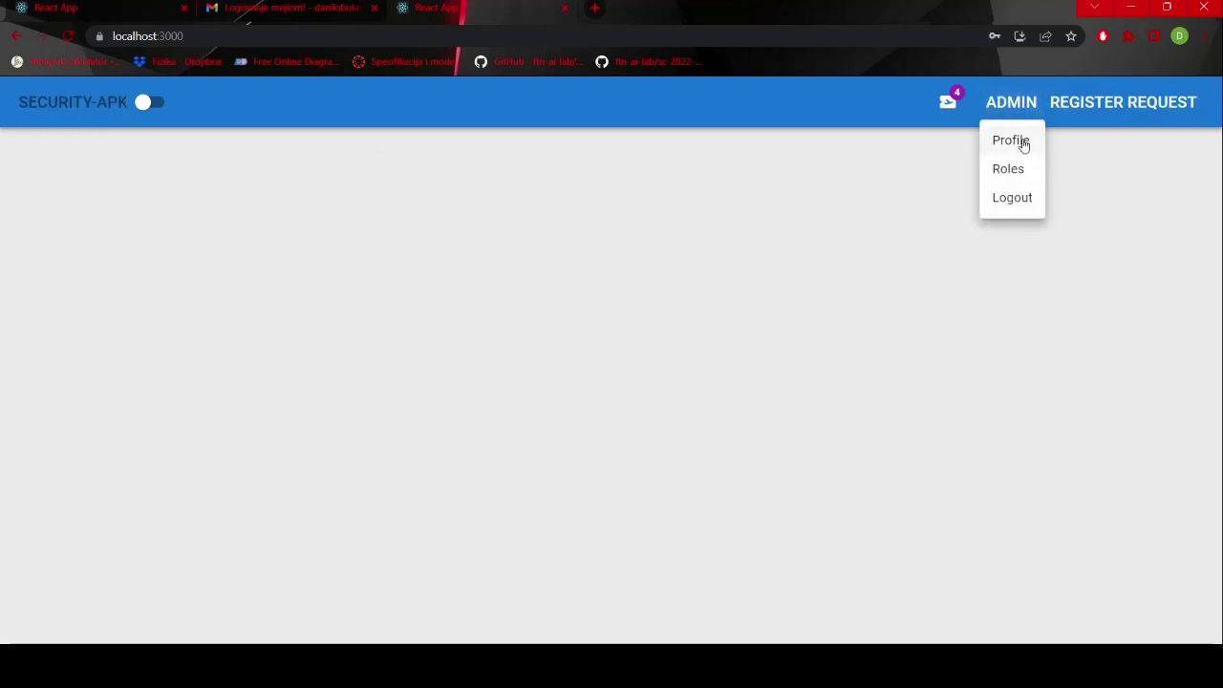
{"action": "left_click", "coordinate": [1023, 142]}
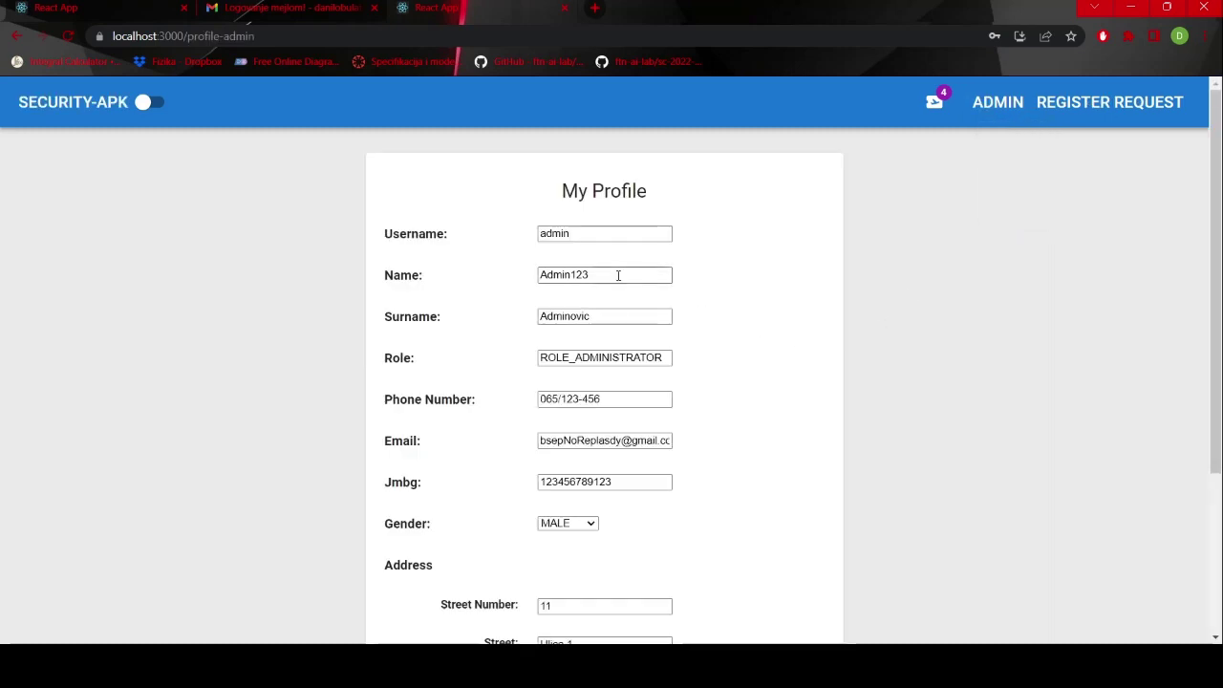
{"action": "scroll", "coordinate": [811, 381], "scroll_direction": "down", "scroll_amount": 3}
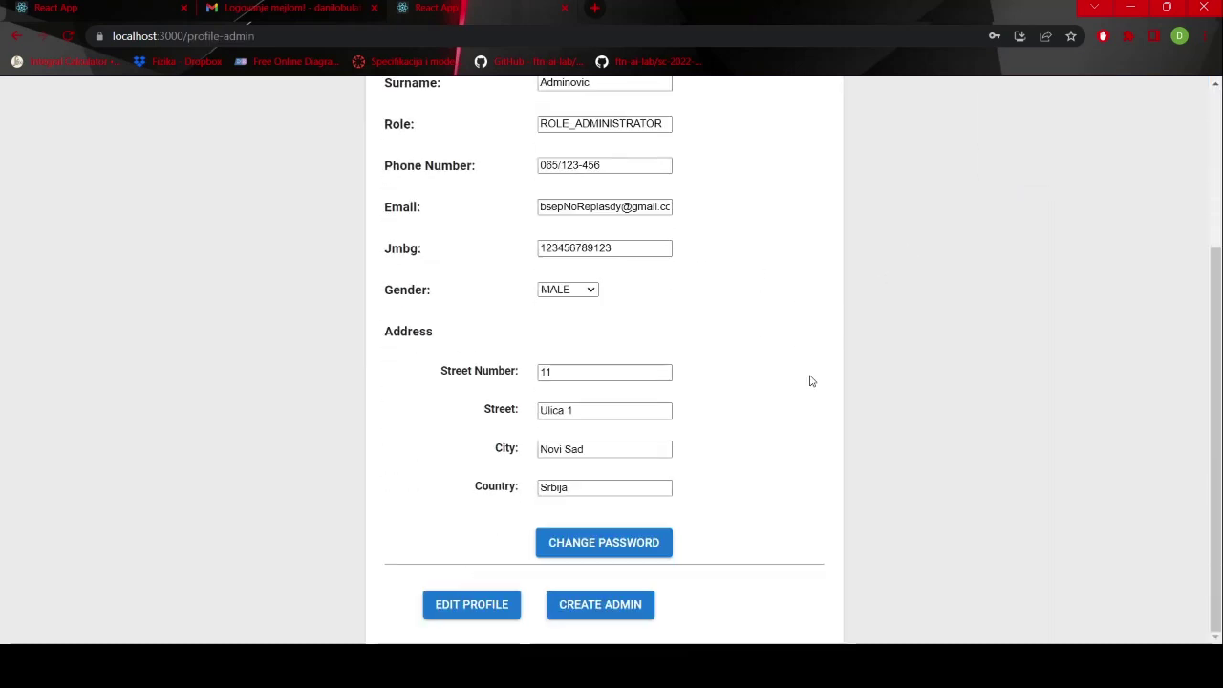
- Open the Create Admin form and fill in the name, surname Adm and the Jmbg number
{"action": "left_click", "coordinate": [628, 614]}
{"action": "scroll", "coordinate": [746, 269], "scroll_direction": "up", "scroll_amount": 5}
{"action": "scroll", "coordinate": [746, 270], "scroll_direction": "up", "scroll_amount": 3}
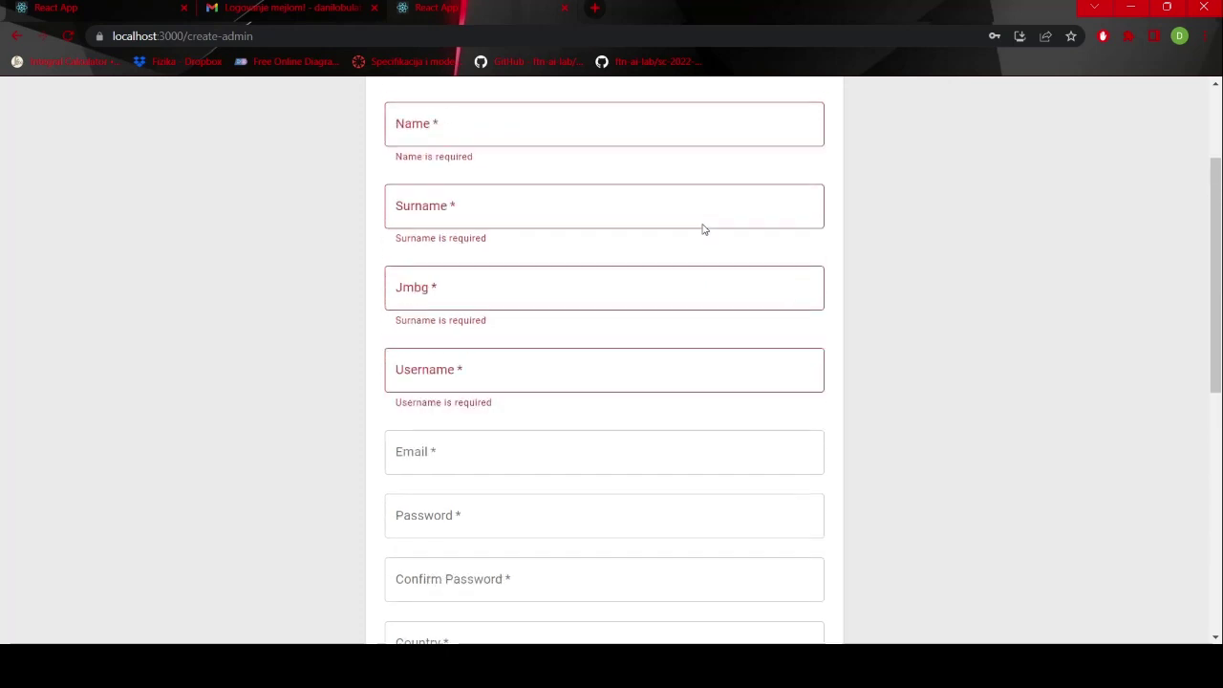
{"action": "left_click", "coordinate": [567, 255]}
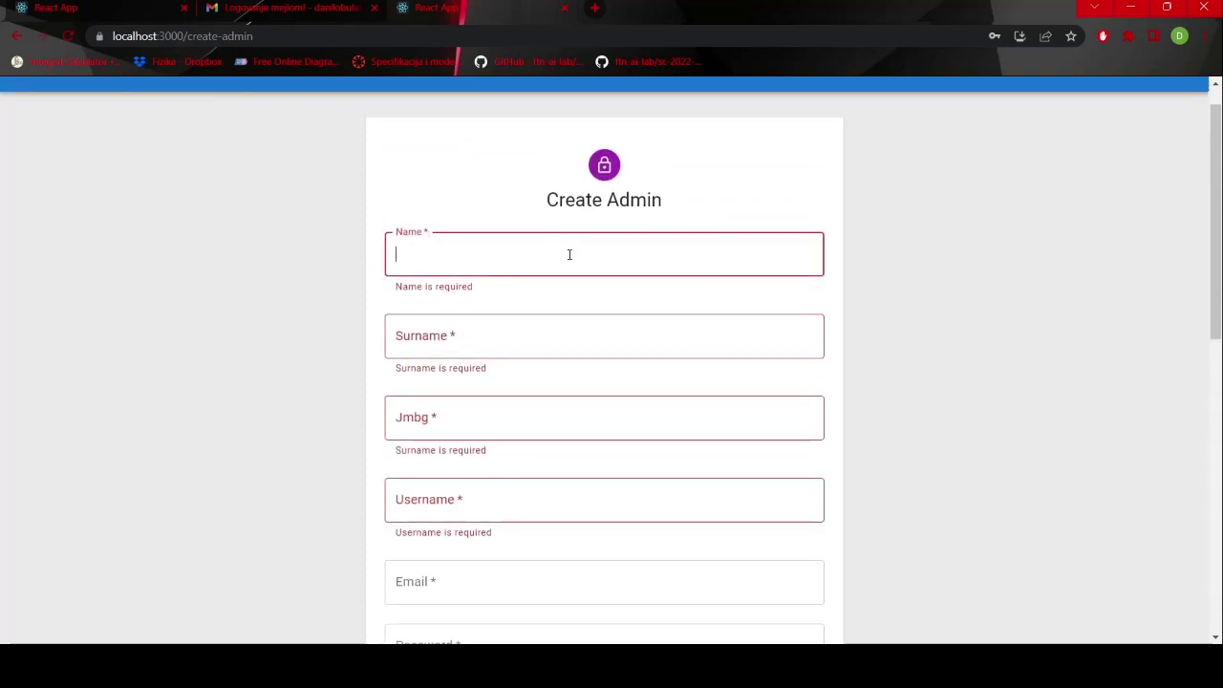
{"action": "type", "text": "Admin1"}
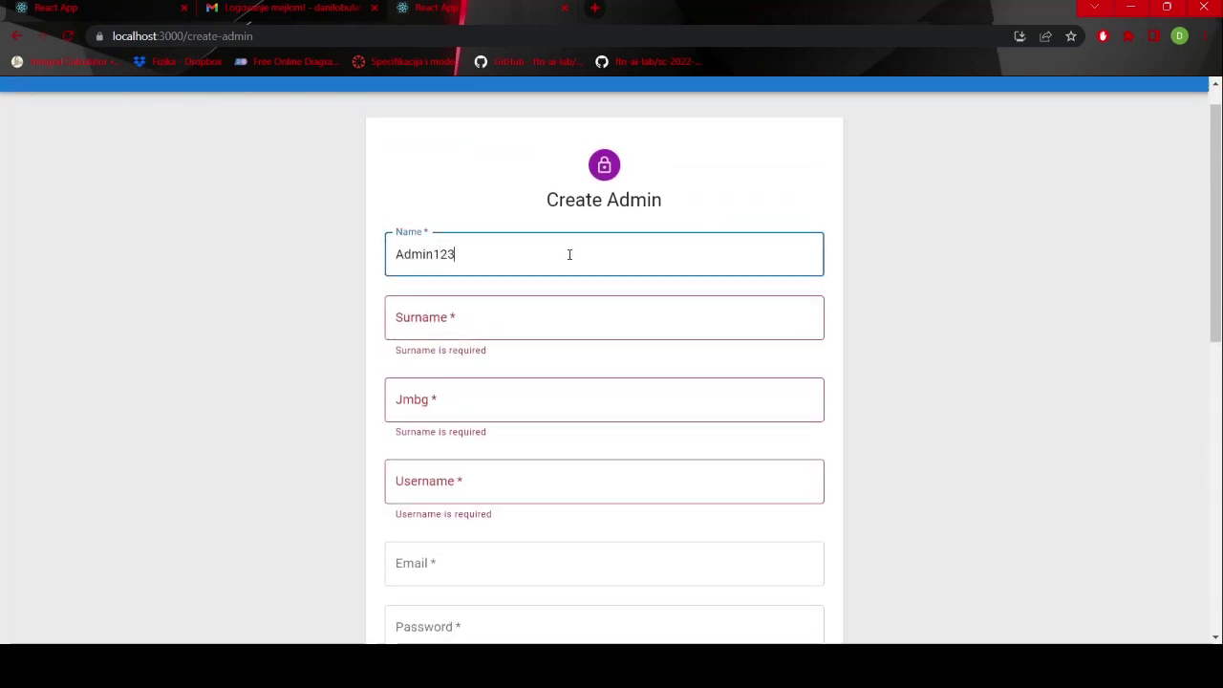
{"action": "type", "text": "23"}
{"action": "key", "text": "BackSpace"}
{"action": "key", "text": "BackSpace"}
{"action": "type", "text": "555"}
{"action": "key", "text": "Tab"}
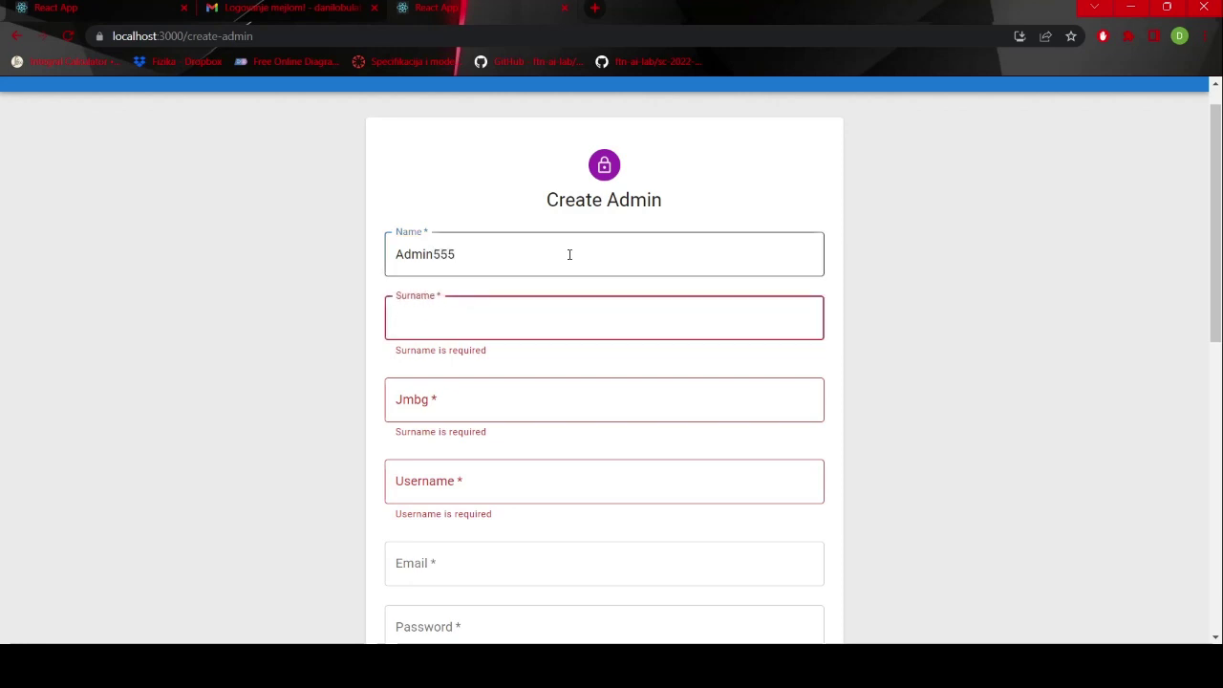
{"action": "type", "text": "Admin"}
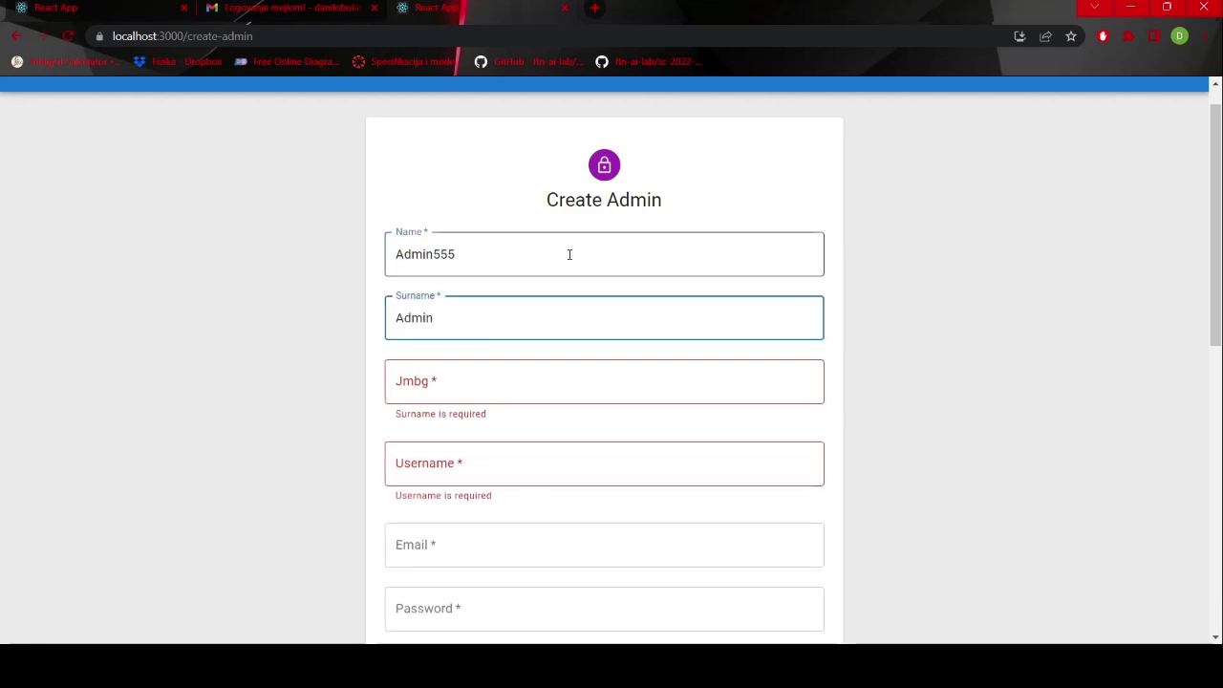
{"action": "key", "text": "Tab"}
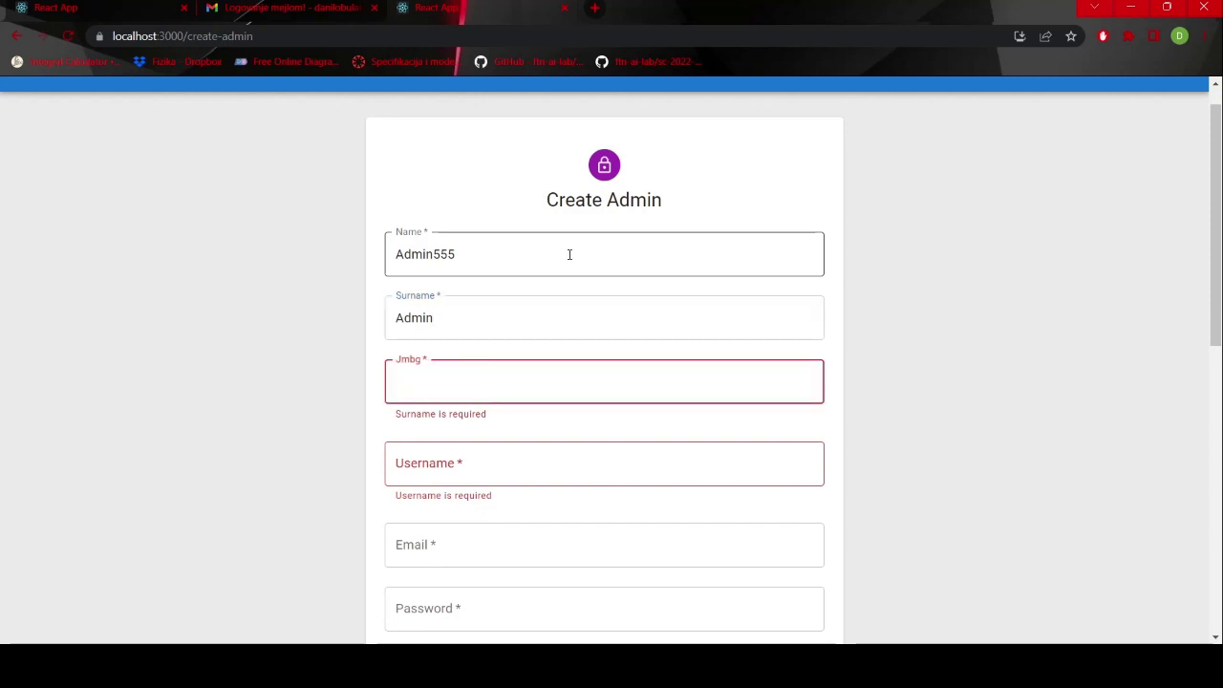
{"action": "type", "text": "123456789"}
- Enter username admin123, the e-mail address, and the password with its confirmation
{"action": "key", "text": "Tab"}
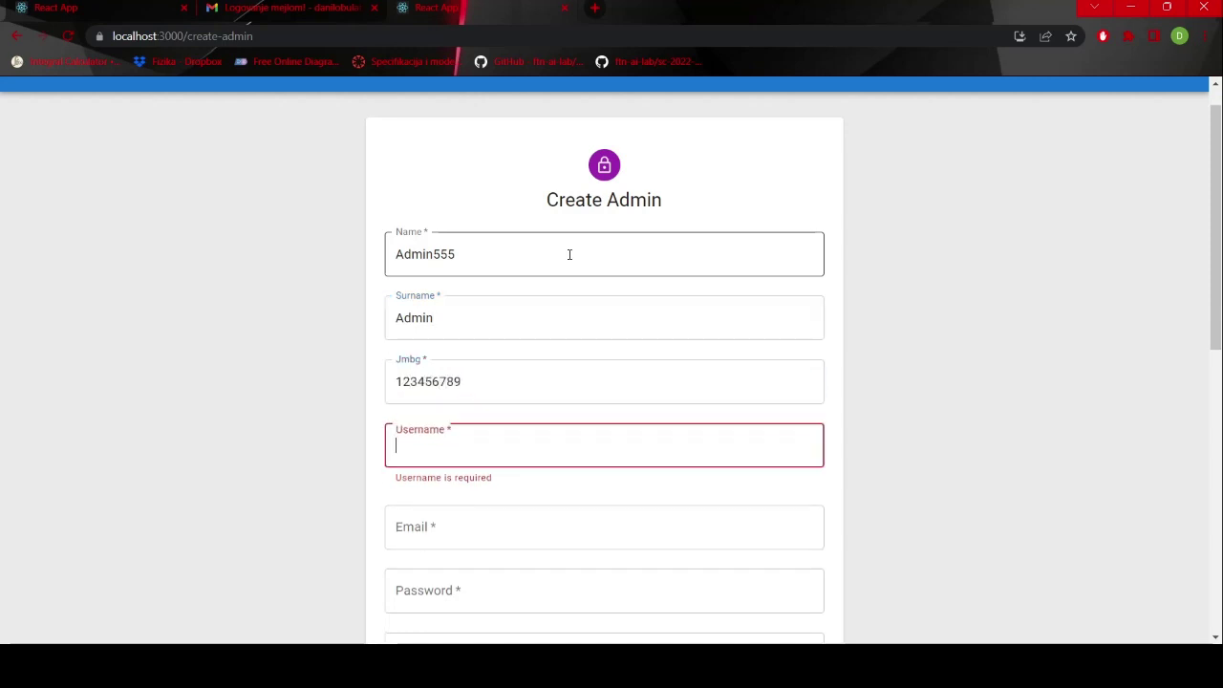
{"action": "type", "text": "admin"}
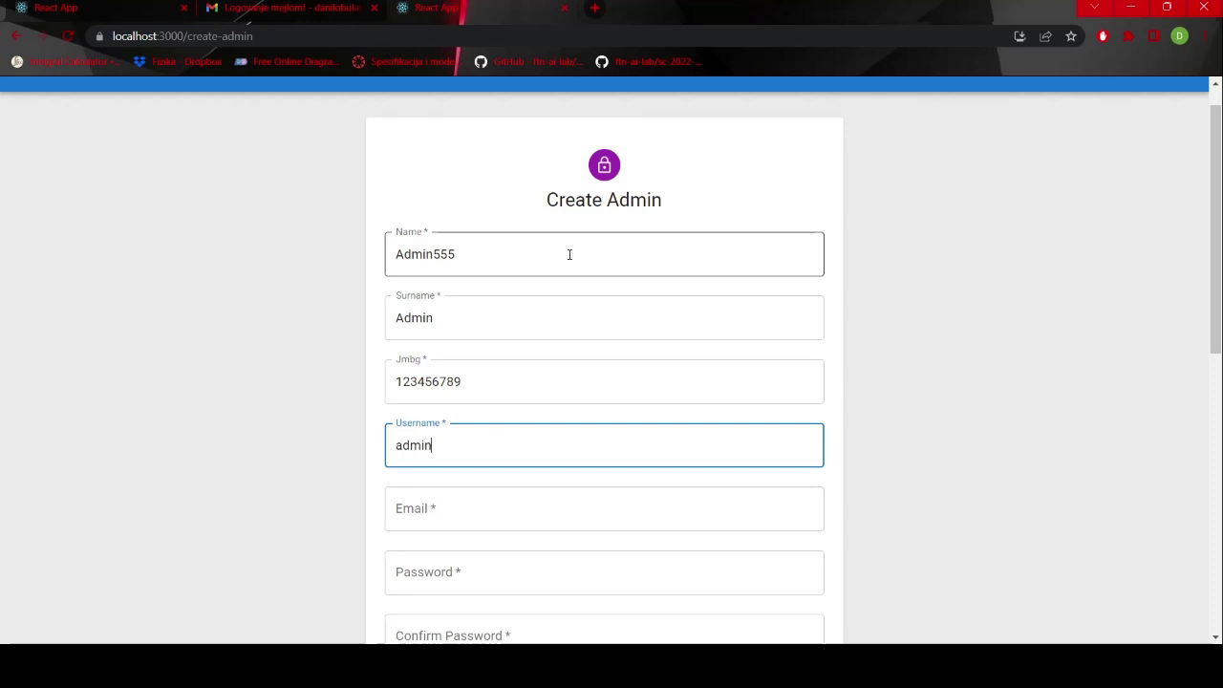
{"action": "type", "text": "123"}
{"action": "key", "text": "Tab"}
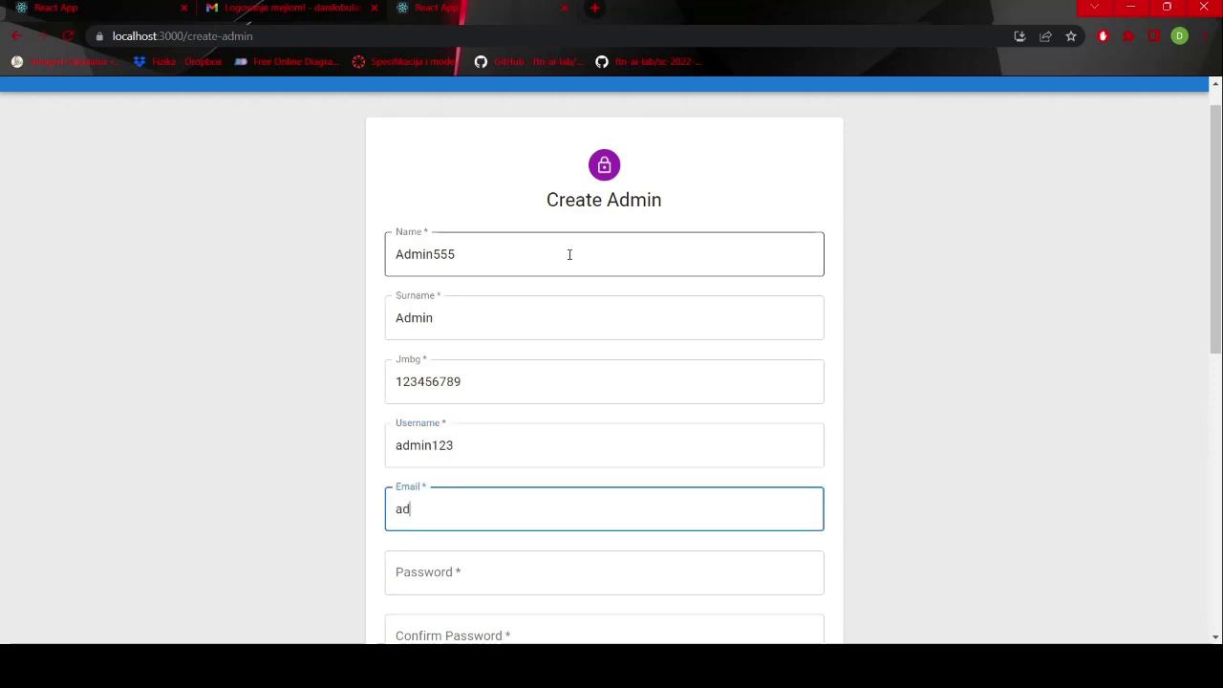
{"action": "key", "text": "Tab"}
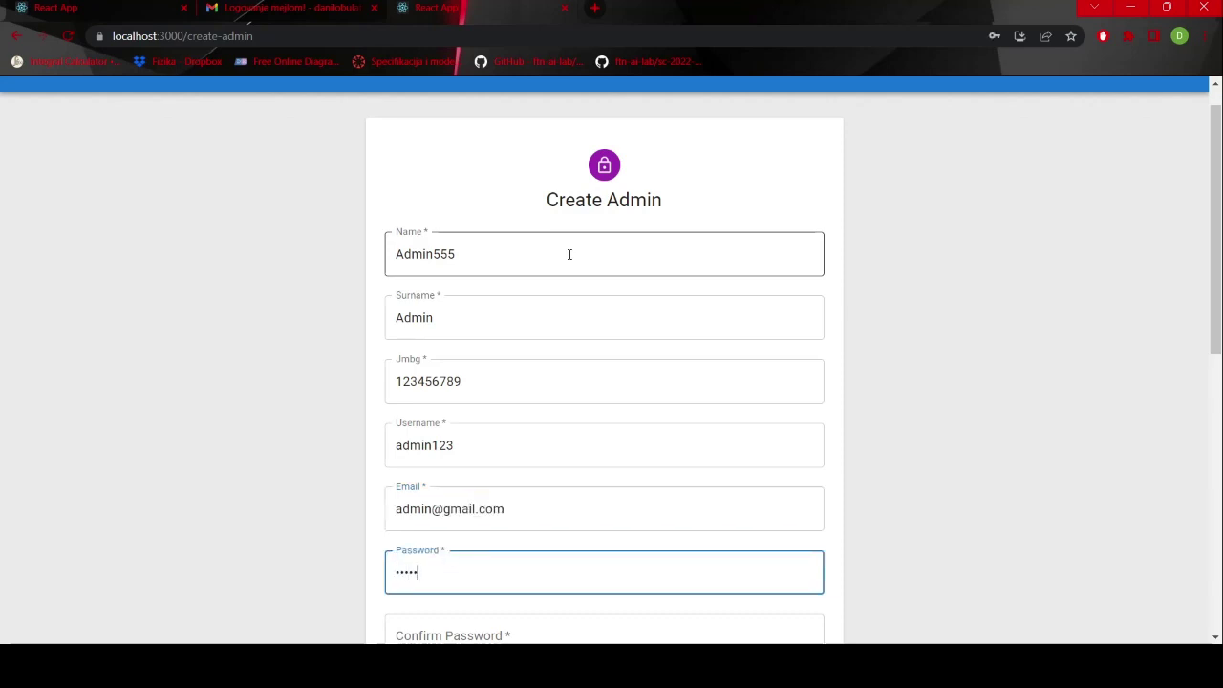
{"action": "scroll", "coordinate": [569, 254], "scroll_direction": "down", "scroll_amount": 3}
{"action": "key", "text": "BackSpace"}
{"action": "key", "text": "BackSpace"}
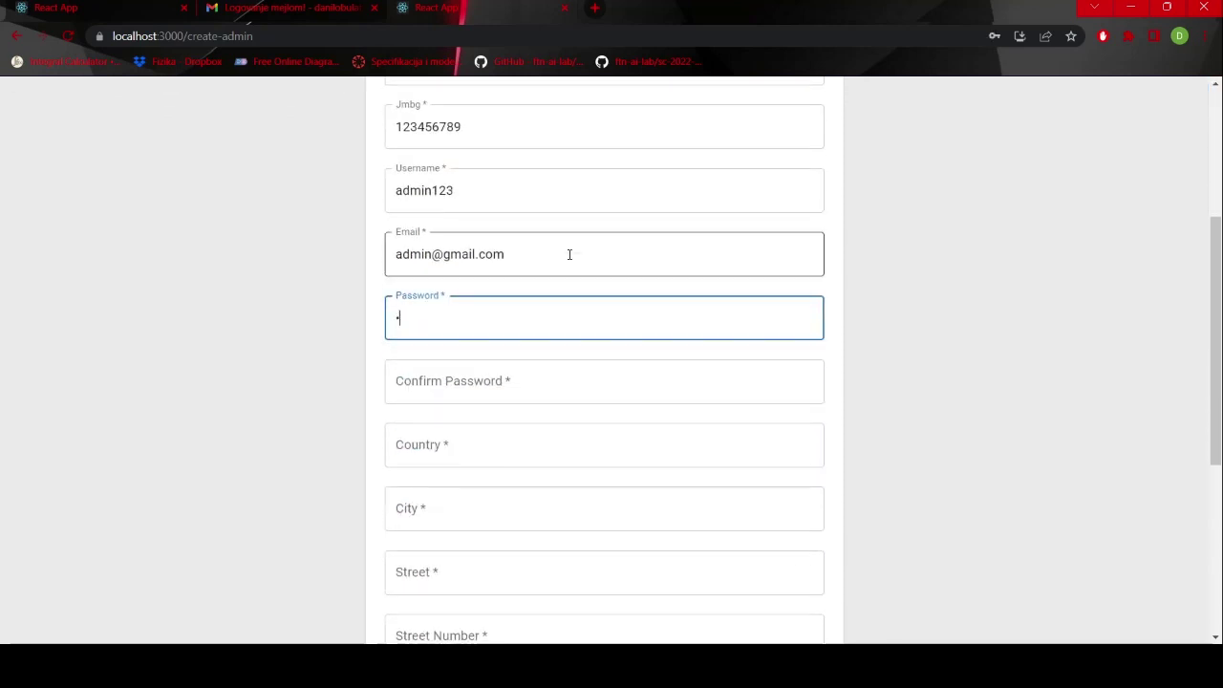
{"action": "type", "text": "3"}
{"action": "key", "text": "Tab"}
{"action": "type", "text": "a"}
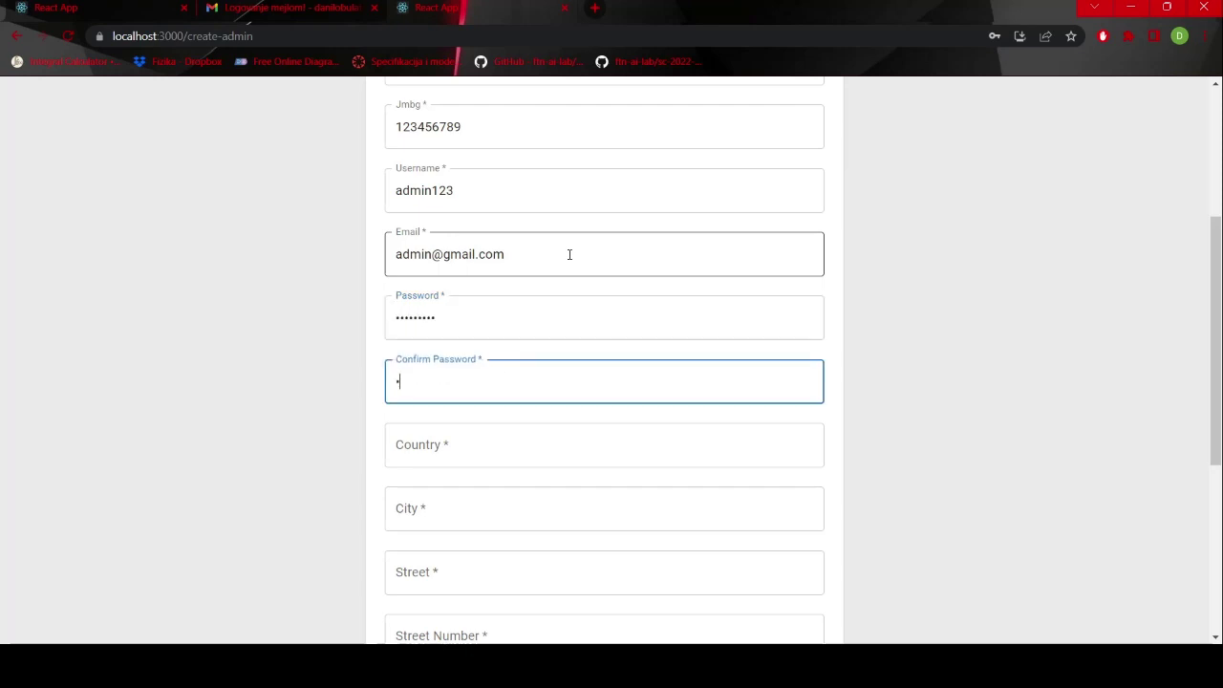
{"action": "type", "text": "3"}
- Fill in the address fields: country Serbia, city Novi Sad and the street
{"action": "key", "text": "Tab"}
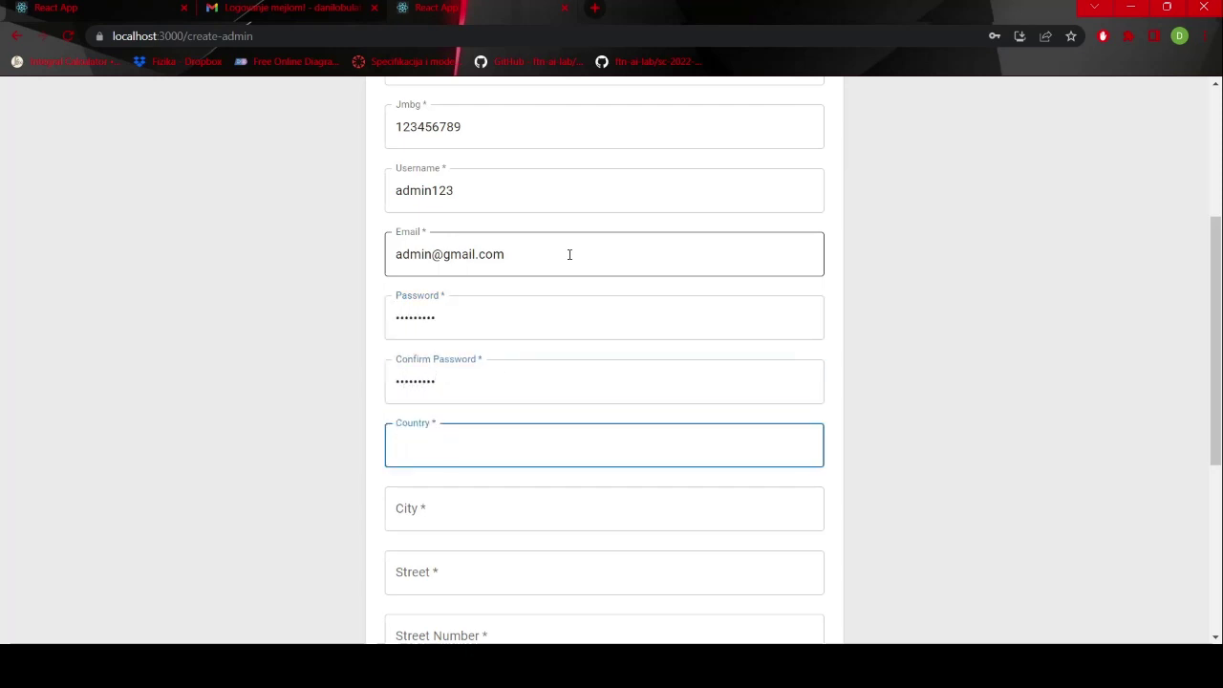
{"action": "type", "text": "Serbia"}
{"action": "key", "text": "Tab"}
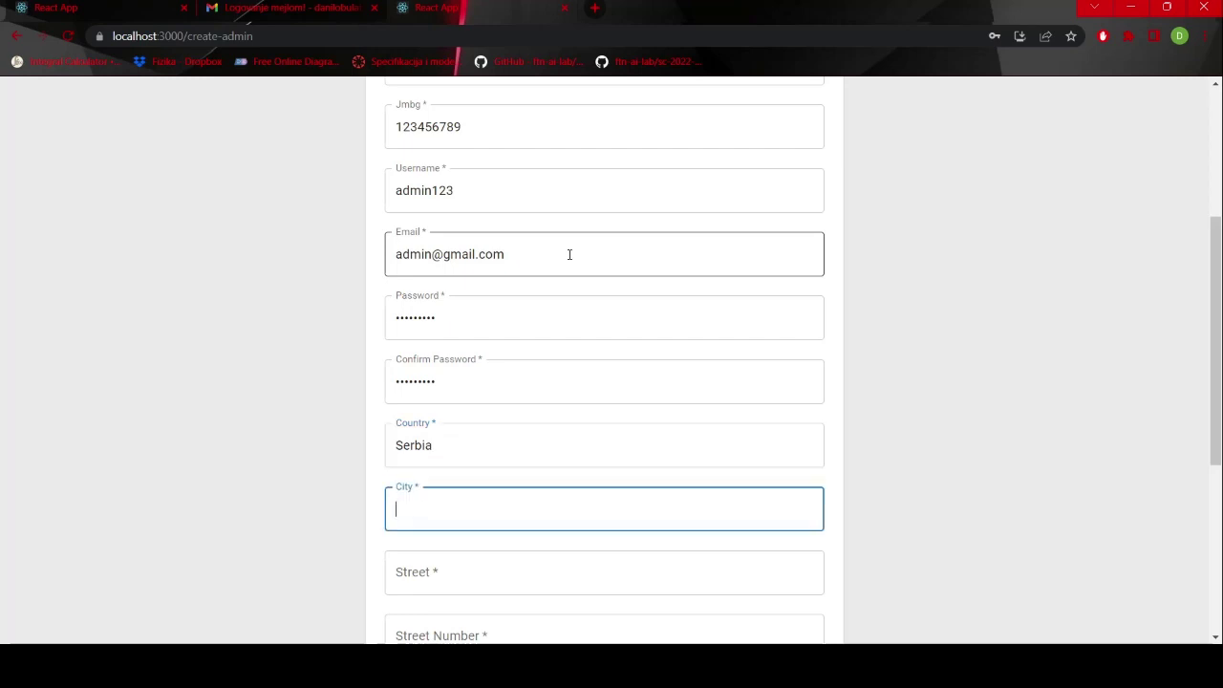
{"action": "type", "text": "Novi"}
{"action": "key", "text": "Tab"}
{"action": "scroll", "coordinate": [569, 255], "scroll_direction": "down", "scroll_amount": 4}
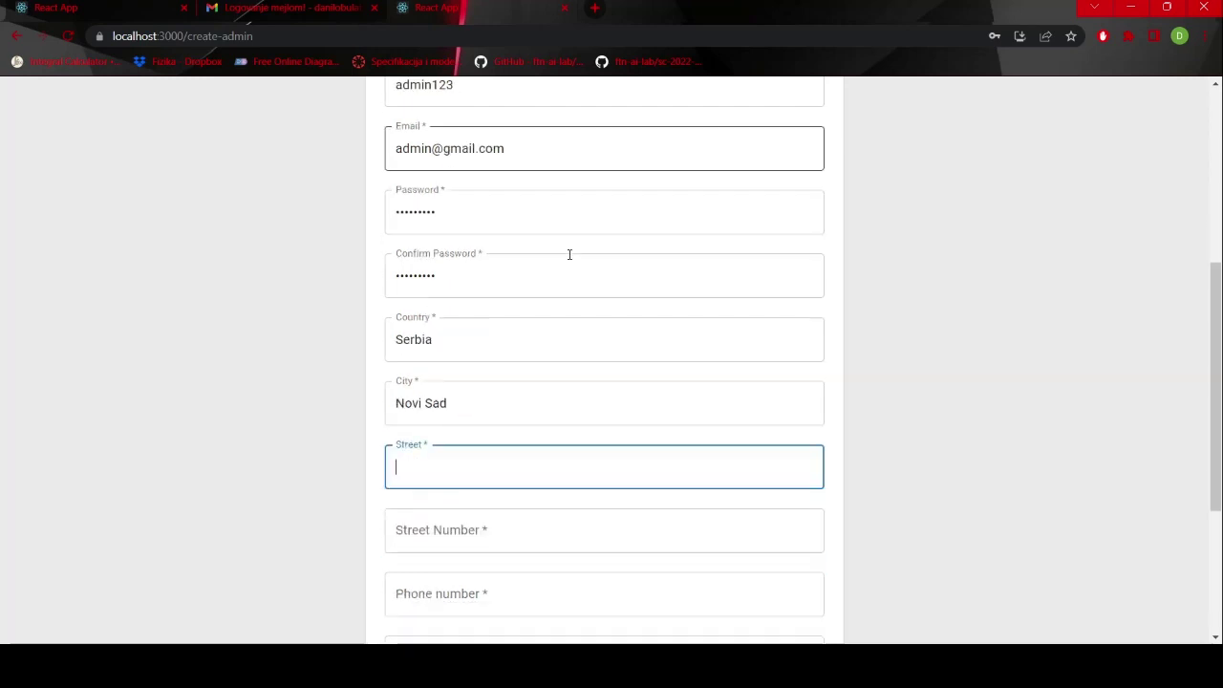
{"action": "type", "text": "Ulica 99"}
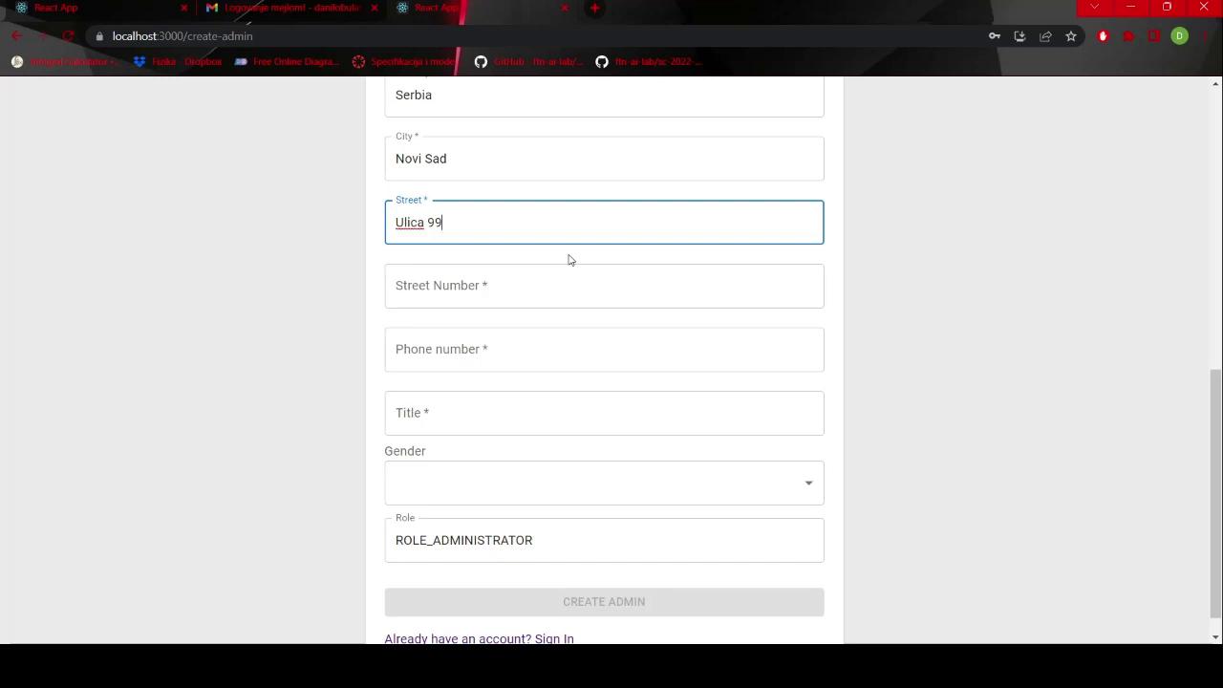
{"action": "key", "text": "Tab"}
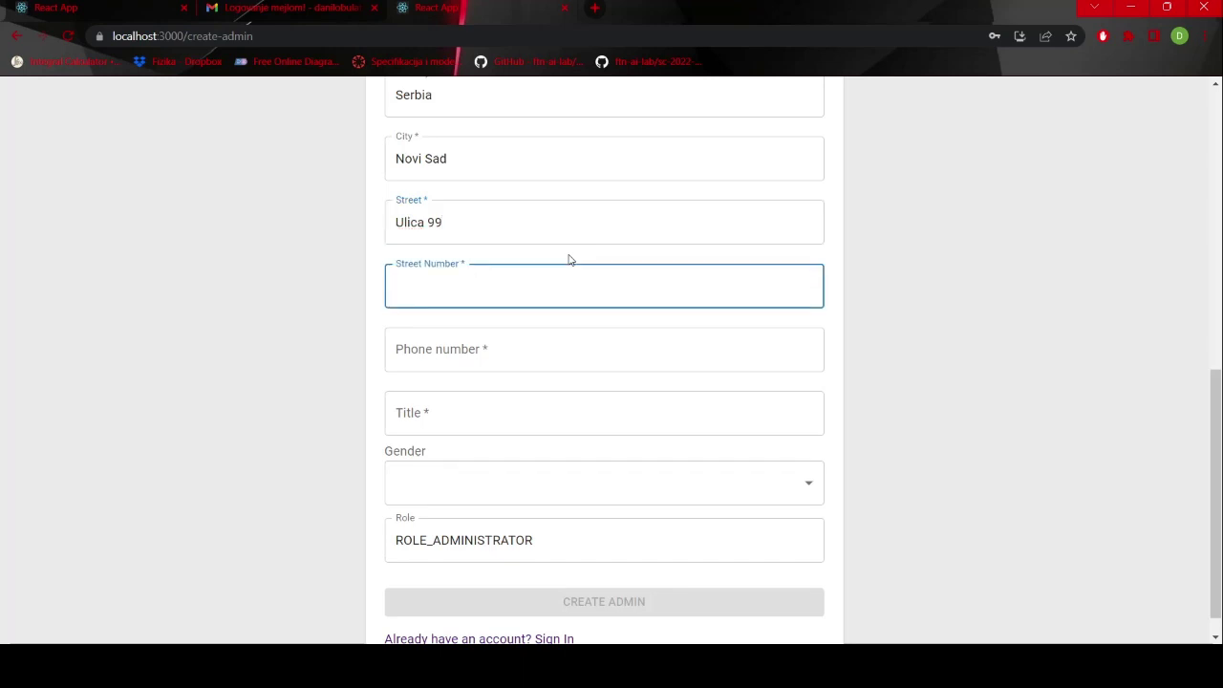
{"action": "key", "text": "Tab"}
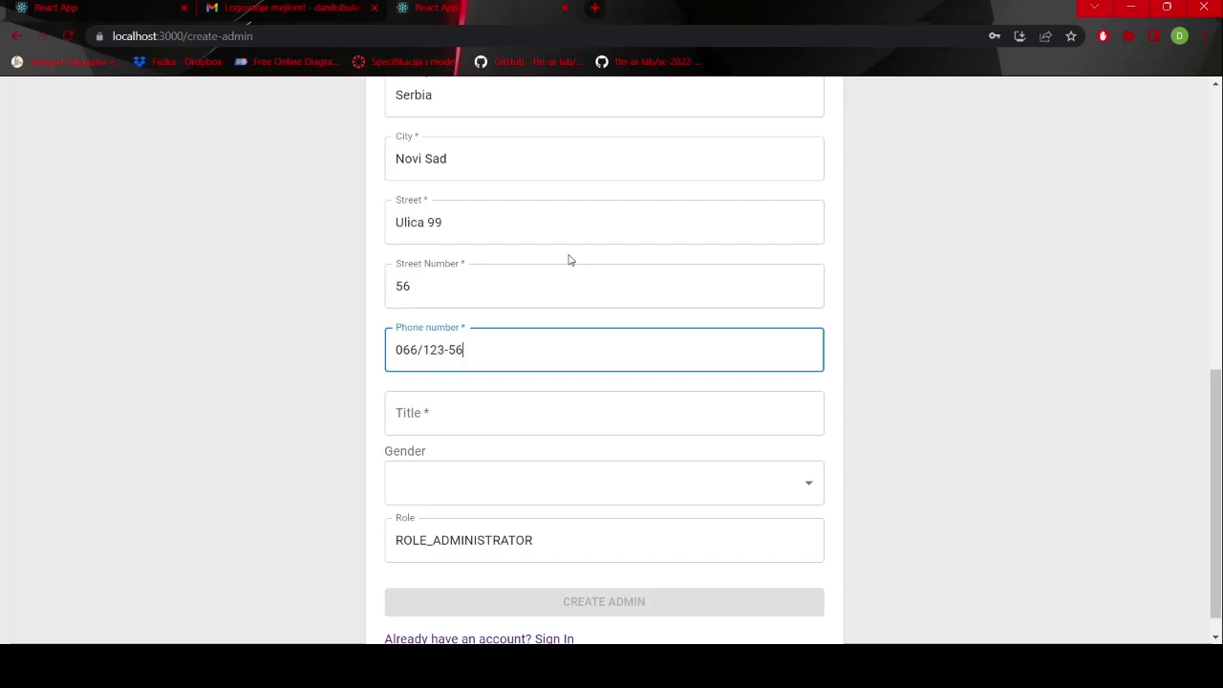
- Set title gospodin and gender Male, then submit the new admin
{"action": "key", "text": "Tab"}
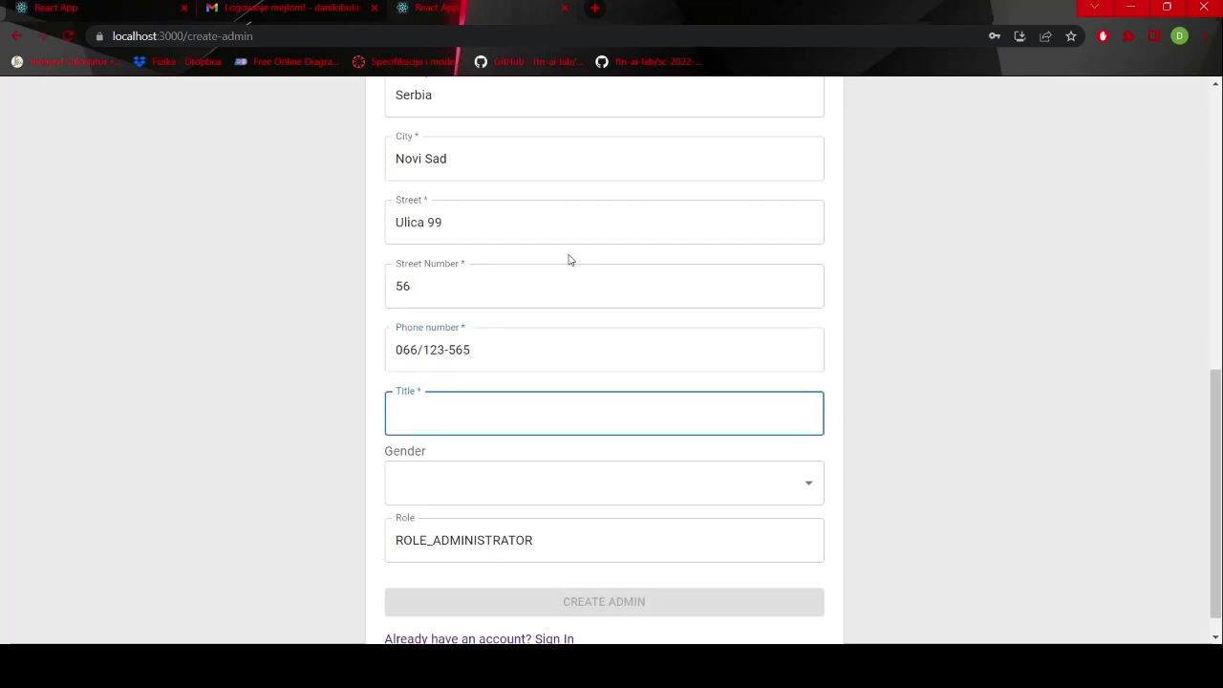
{"action": "type", "text": "gospodin"}
{"action": "key", "text": "Tab"}
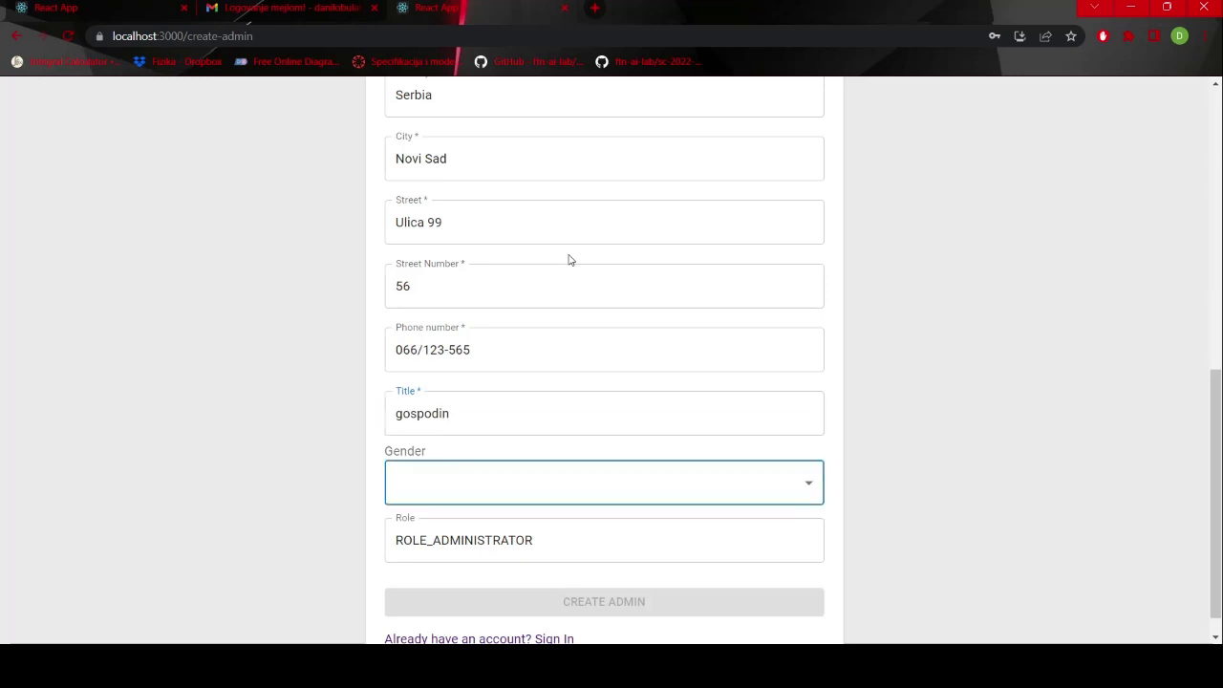
{"action": "left_click", "coordinate": [637, 494]}
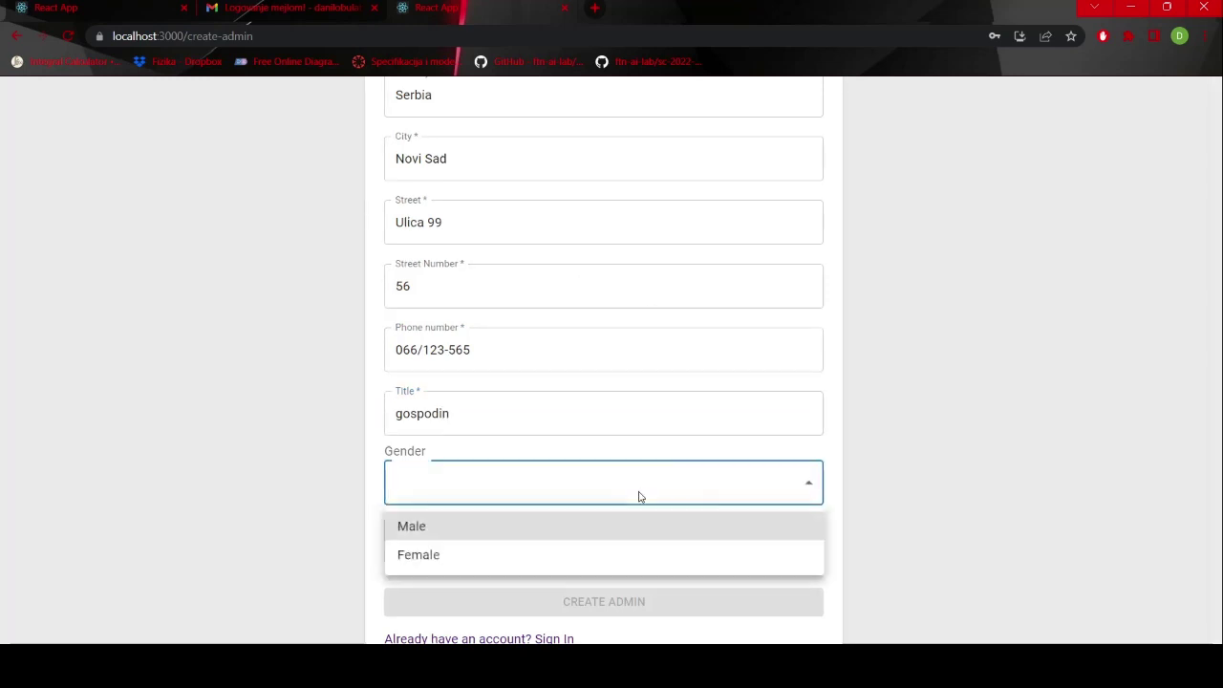
{"action": "left_click", "coordinate": [547, 537]}
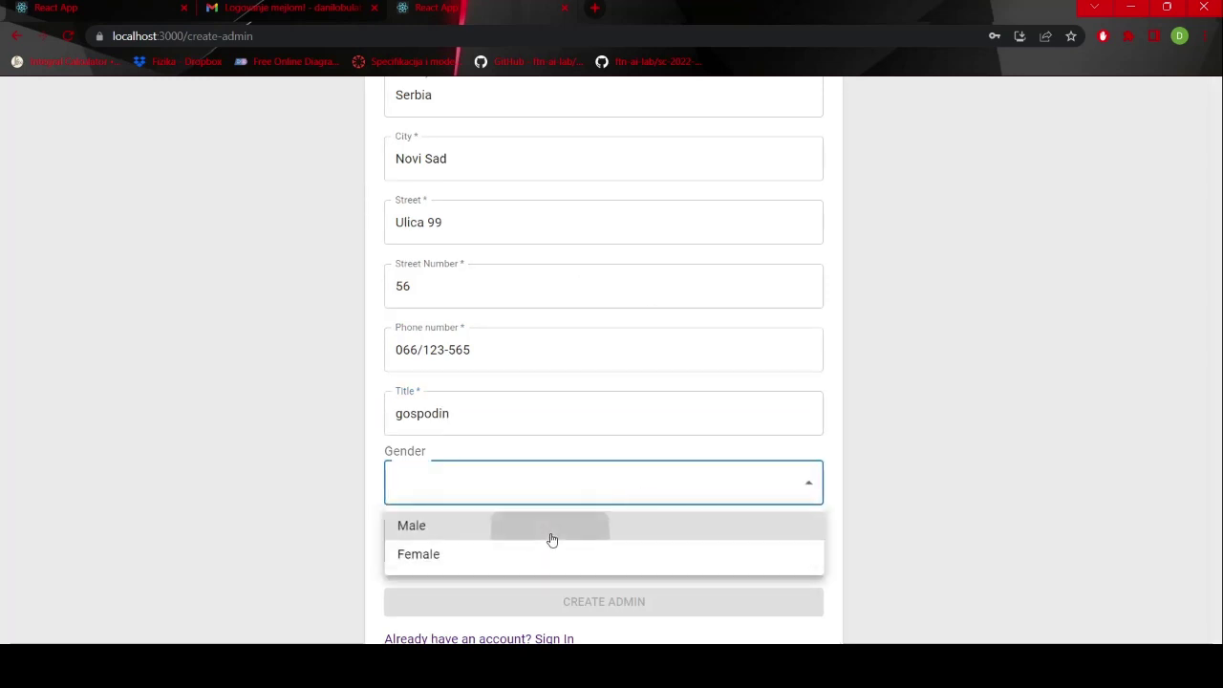
{"action": "left_click", "coordinate": [609, 582]}
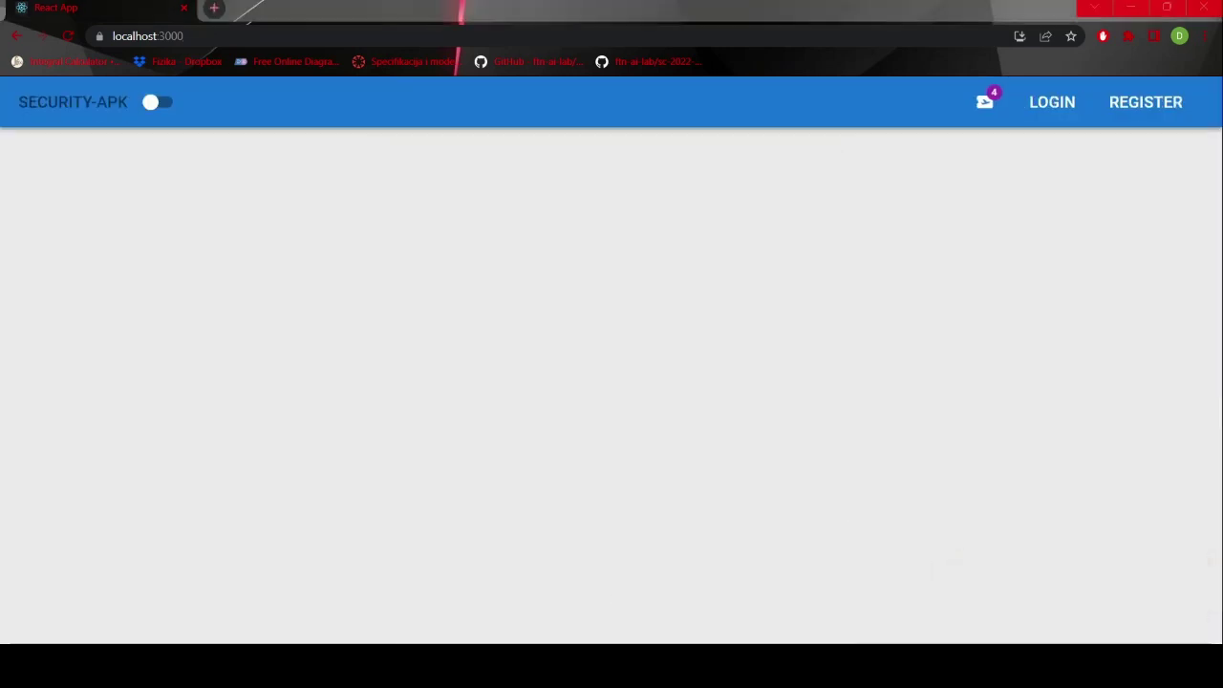
- Sign in as the admin and set a new password on the first-login Change Password page
{"action": "left_click", "coordinate": [1053, 102]}
{"action": "type", "text": "admin"}
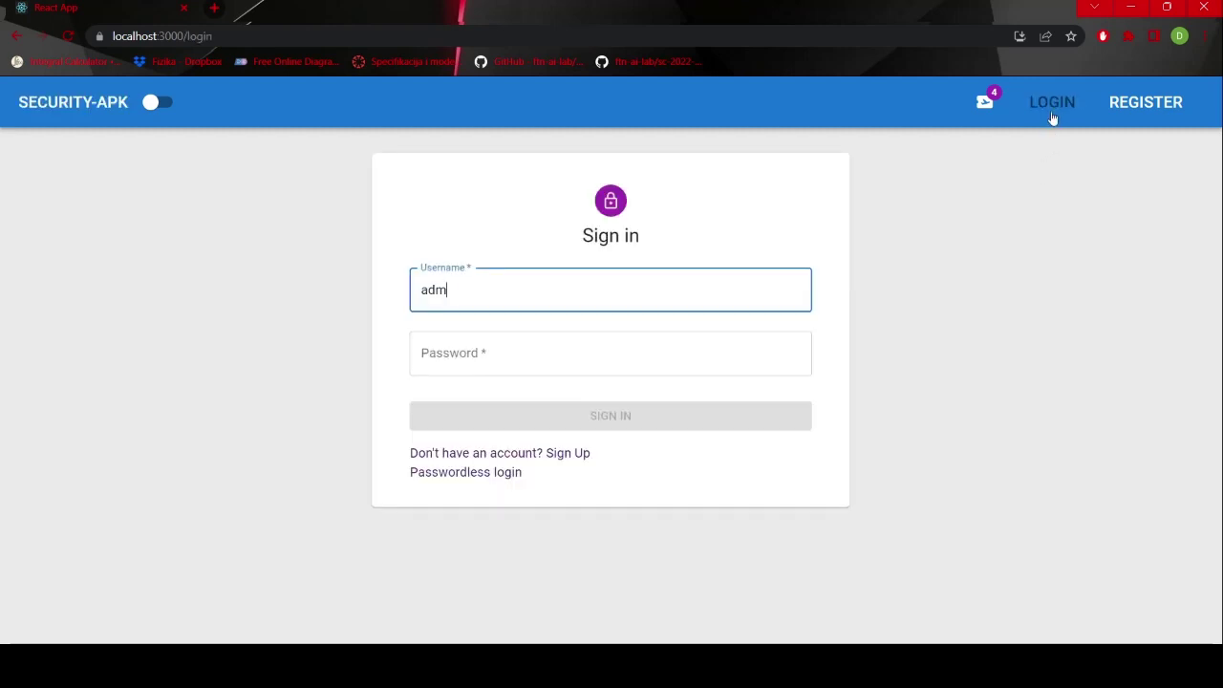
{"action": "key", "text": "Tab"}
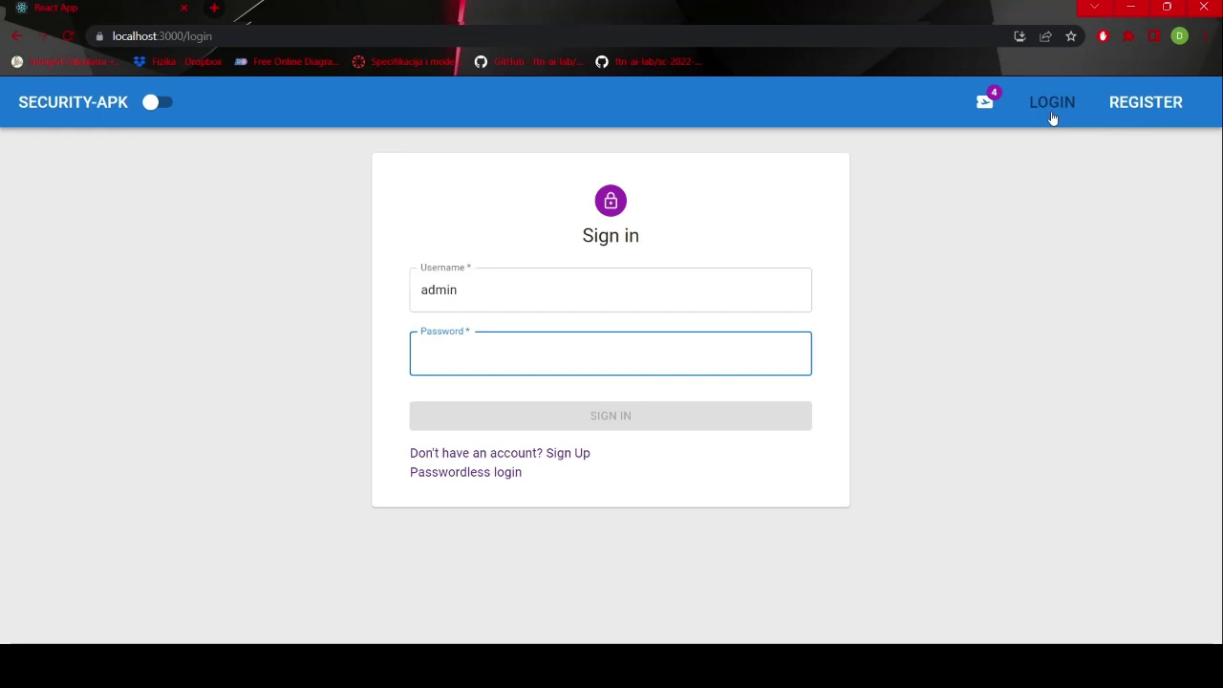
{"action": "type", "text": "123"}
{"action": "key", "text": "Return"}
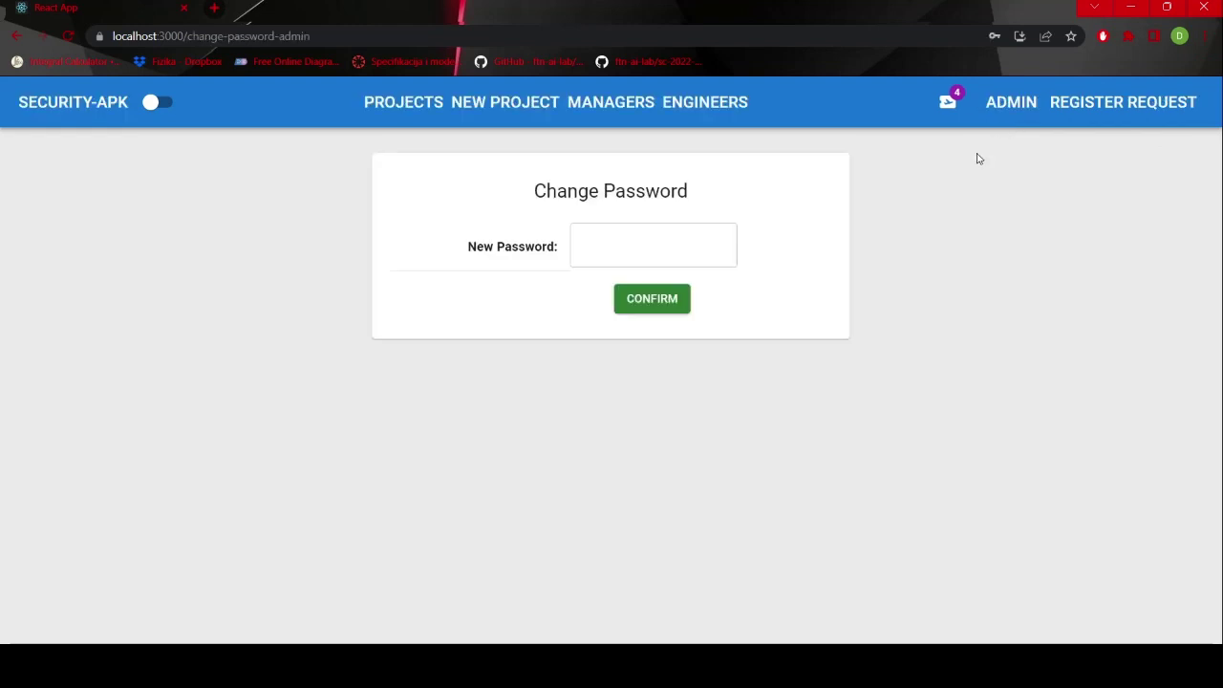
{"action": "left_click", "coordinate": [674, 246]}
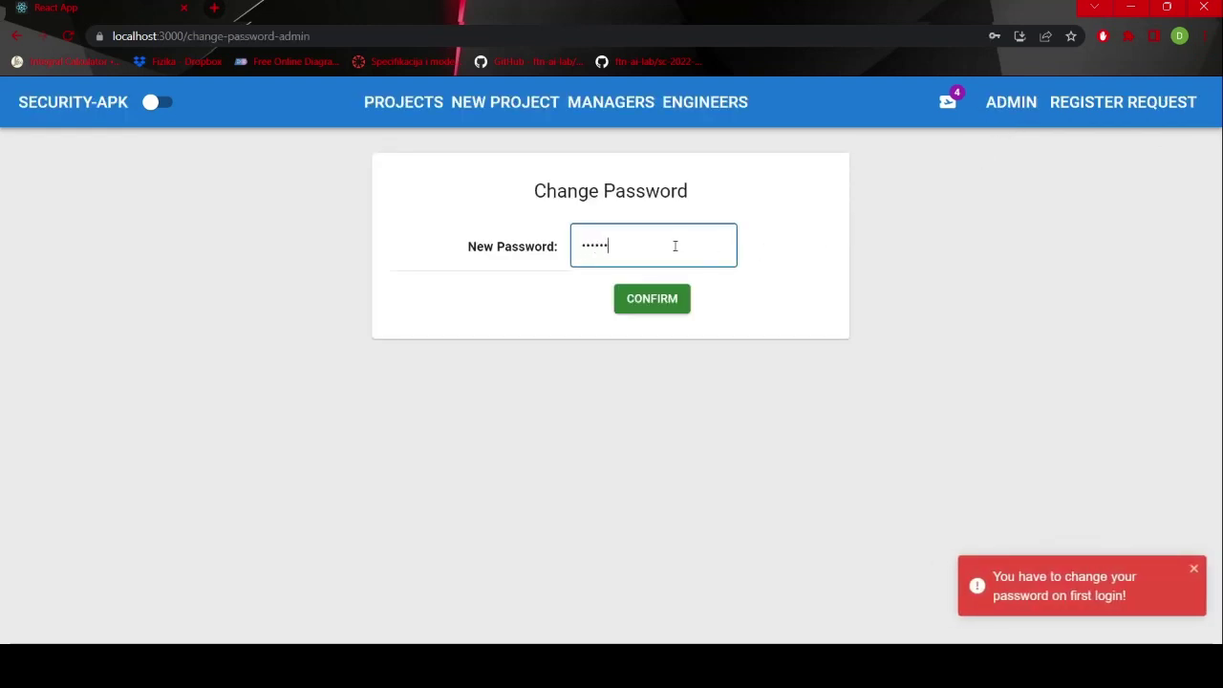
{"action": "left_click", "coordinate": [663, 297]}
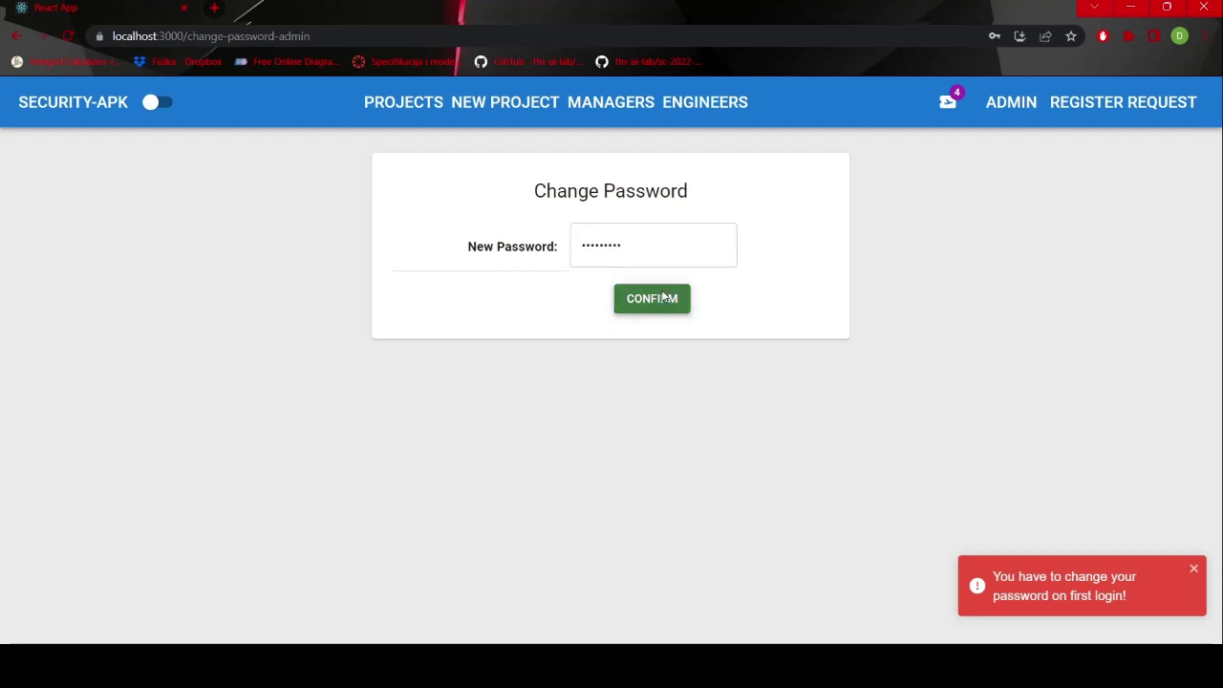
- Open the BSEP project's details from the Projects list
{"action": "left_click", "coordinate": [413, 109]}
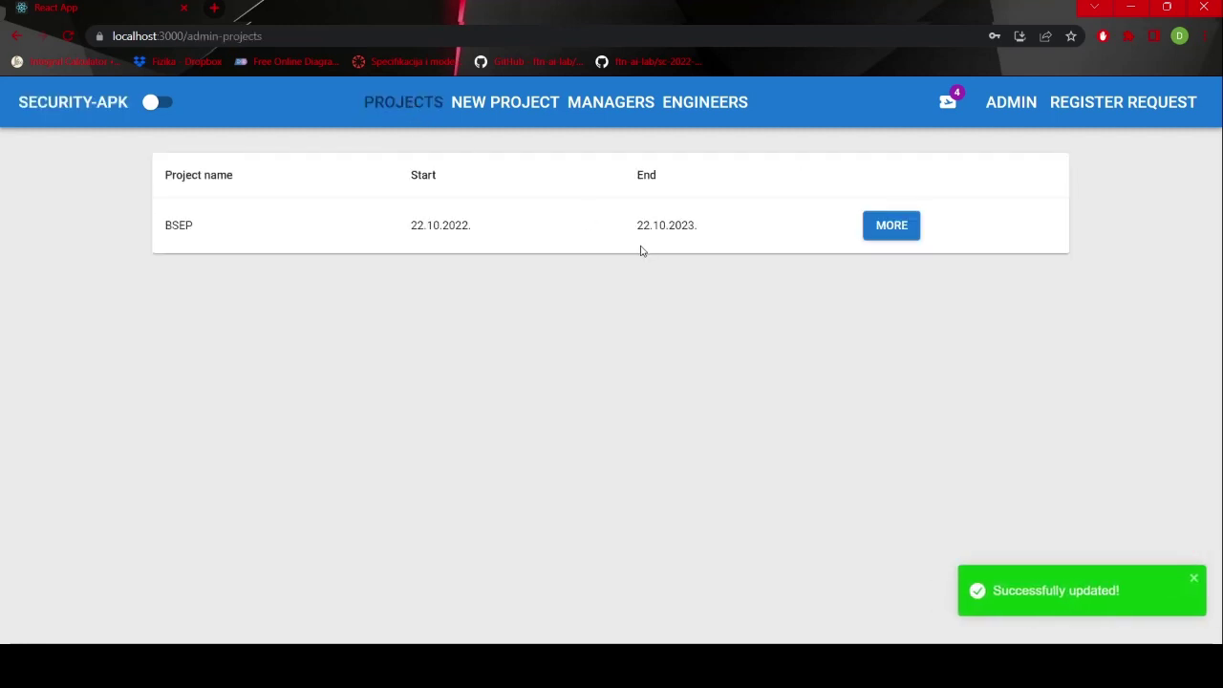
{"action": "left_click", "coordinate": [889, 235]}
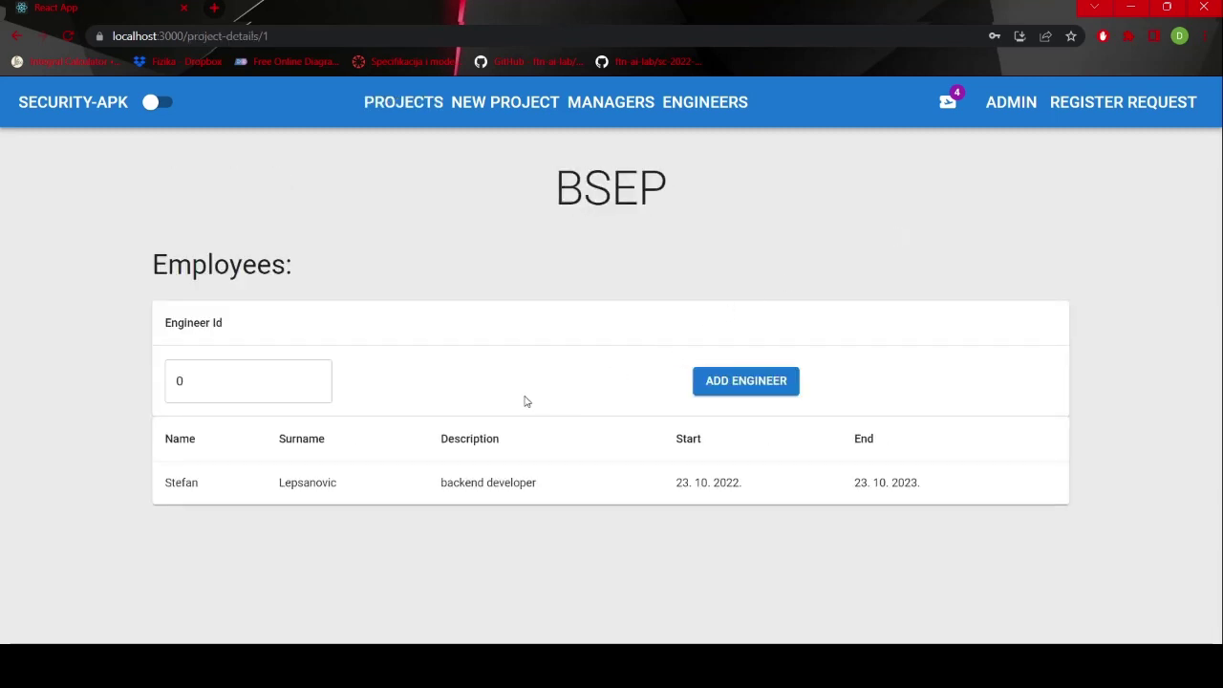
- Create project Projekat5 running from May 30 to June 7, 2023
{"action": "left_click", "coordinate": [494, 110]}
{"action": "left_click", "coordinate": [491, 197]}
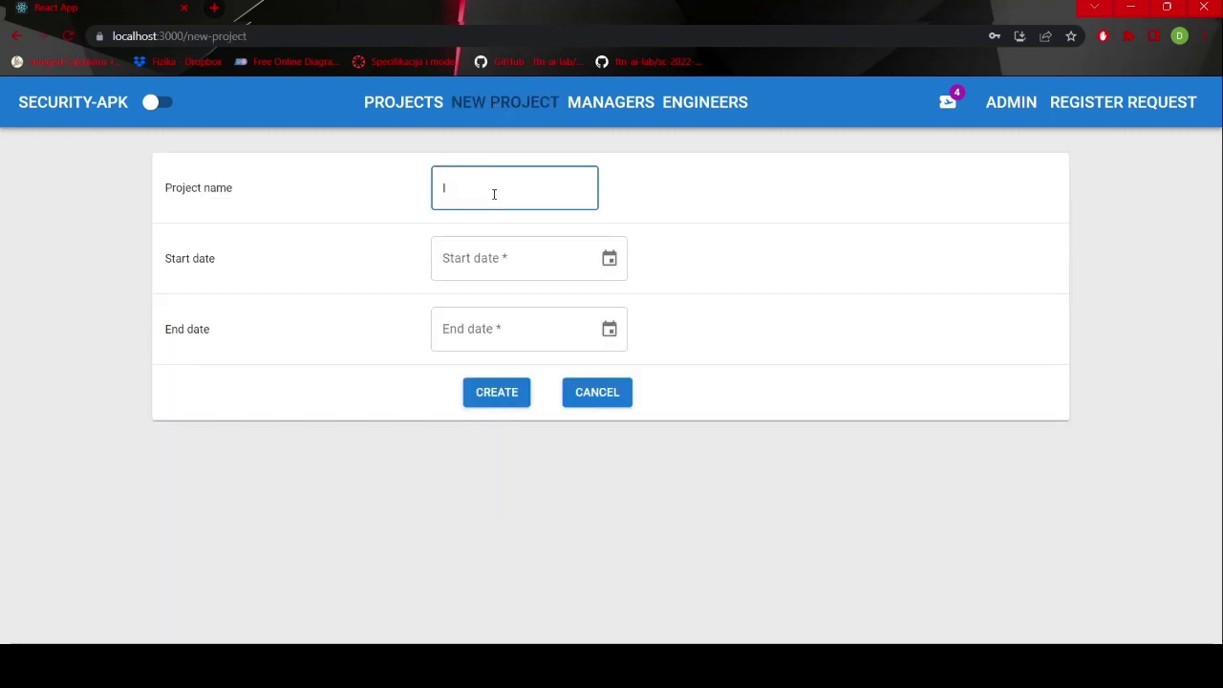
{"action": "type", "text": "Projekat5"}
{"action": "key", "text": "Tab"}
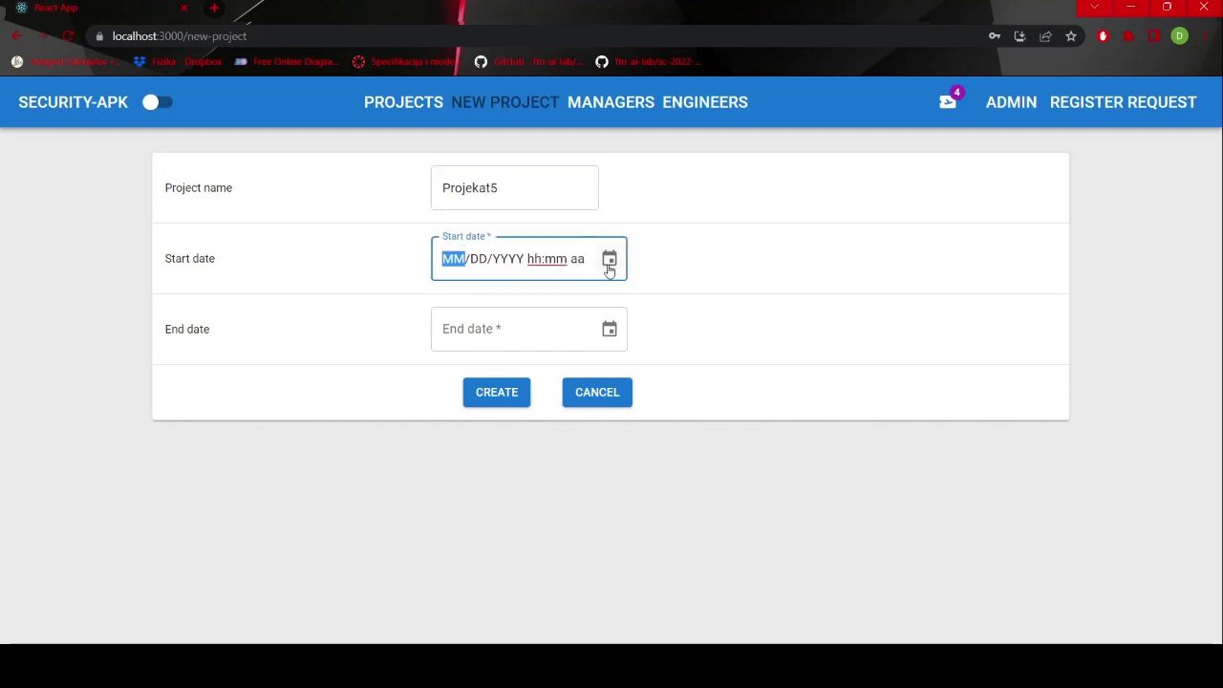
{"action": "left_click", "coordinate": [609, 259]}
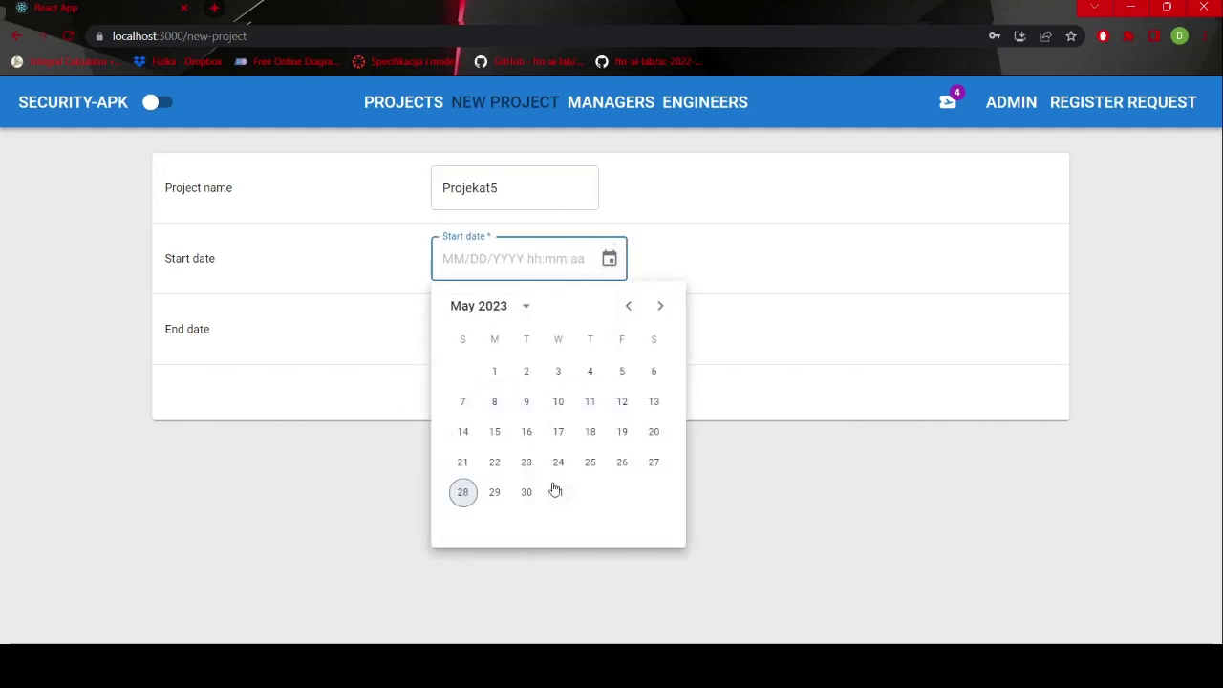
{"action": "left_click", "coordinate": [527, 492]}
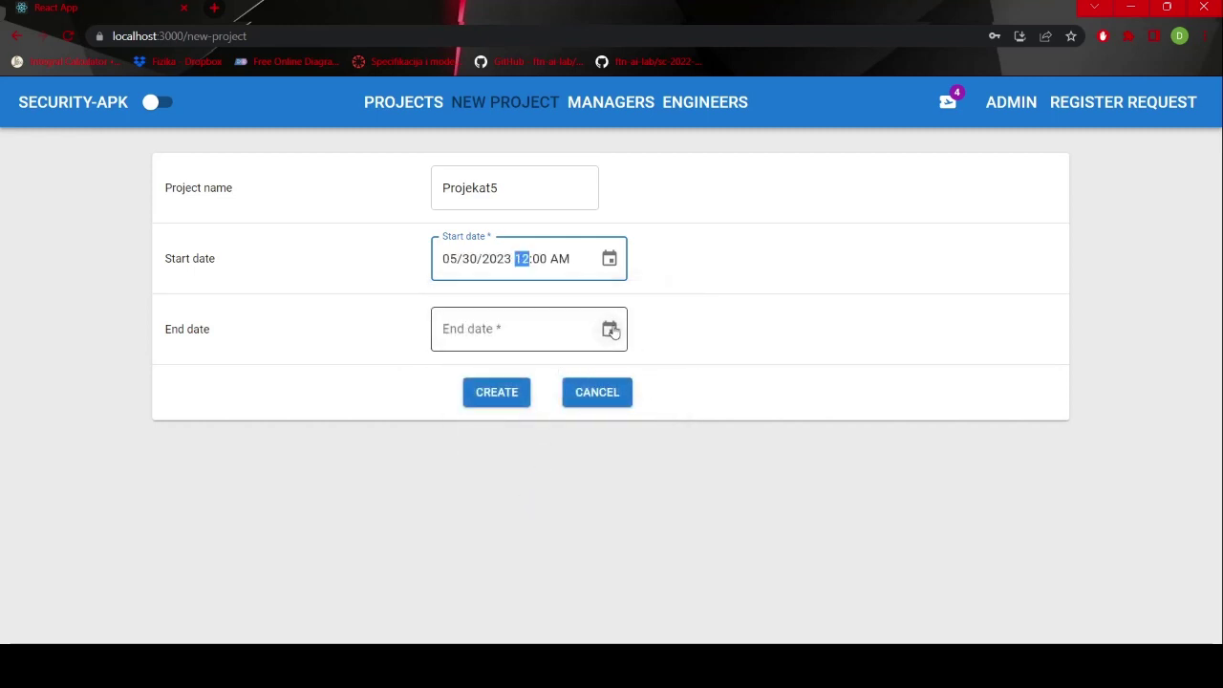
{"action": "left_click", "coordinate": [609, 329]}
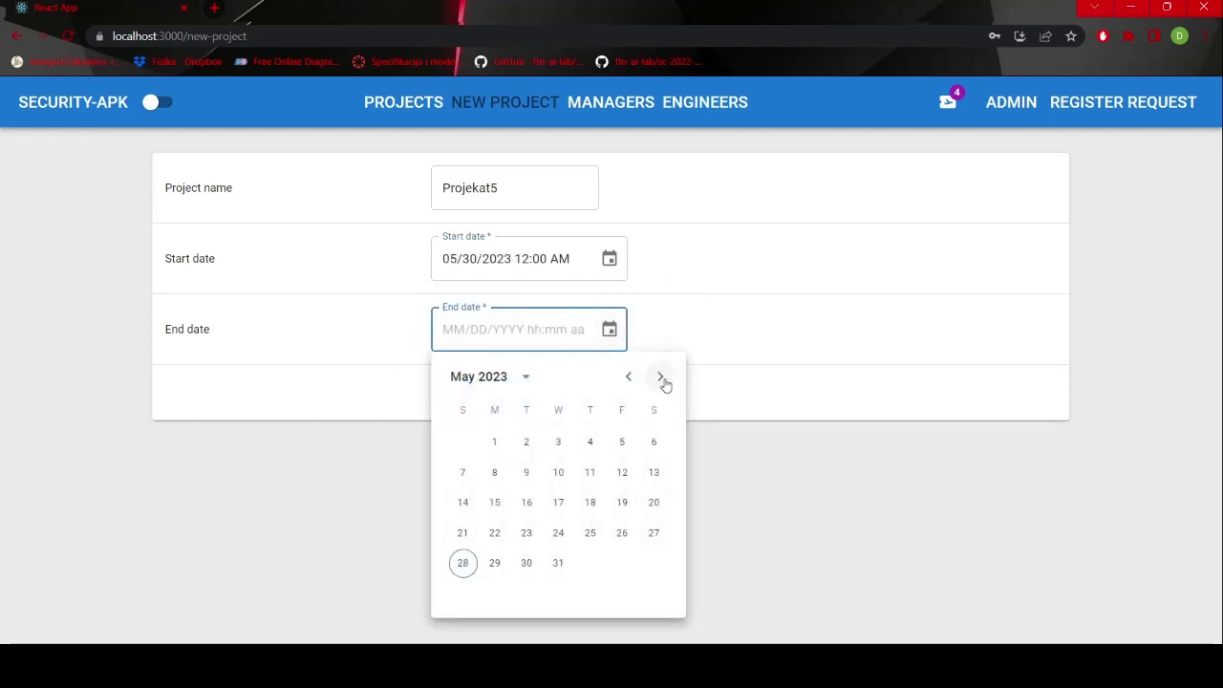
{"action": "left_click", "coordinate": [660, 376]}
{"action": "left_click", "coordinate": [558, 472]}
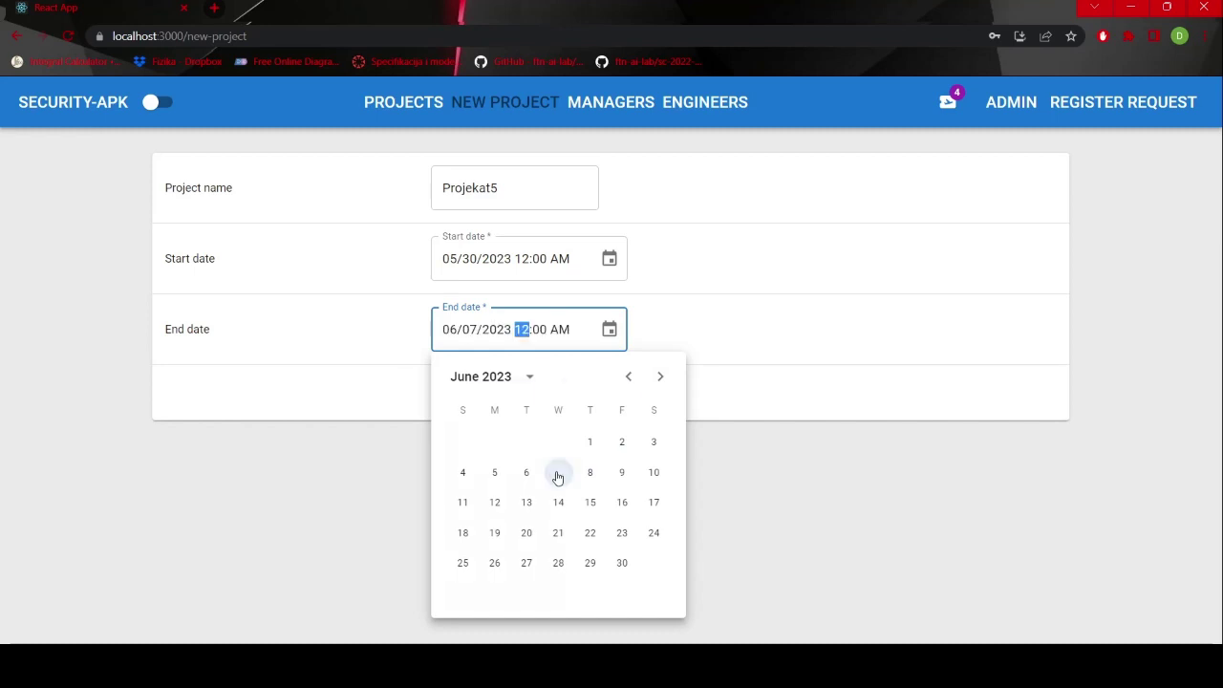
{"action": "left_click", "coordinate": [515, 401]}
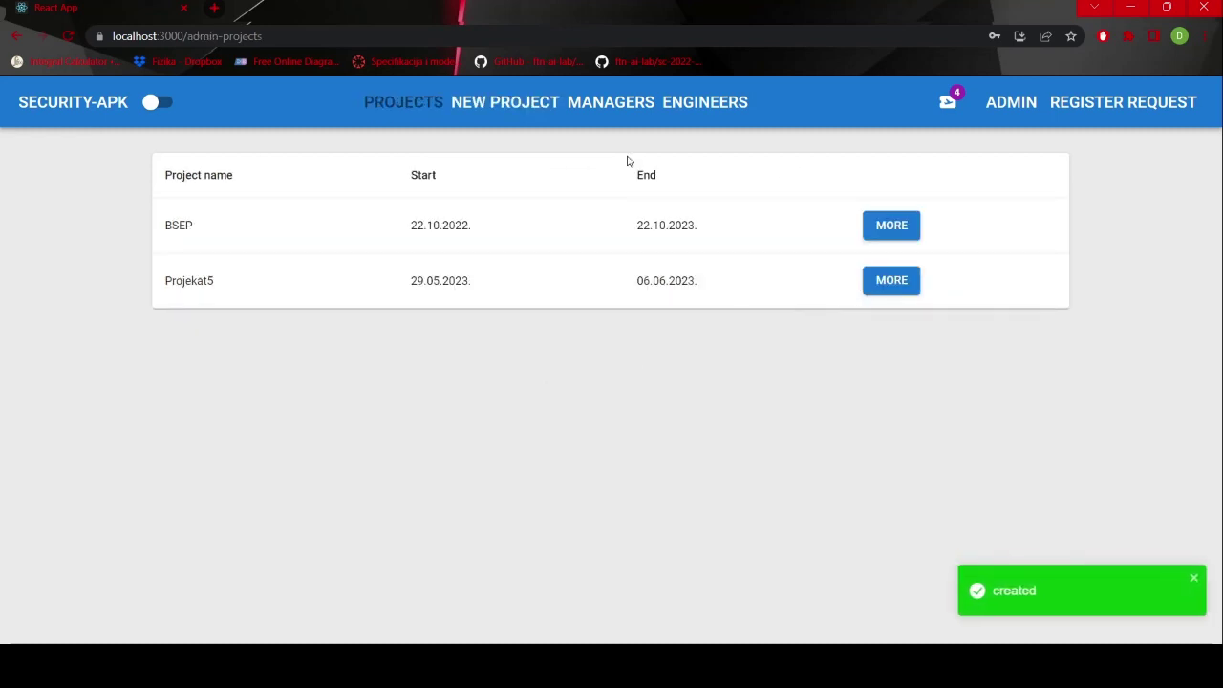
- Review the managers and engineers lists, then log out of the administrator account
{"action": "left_click", "coordinate": [599, 114]}
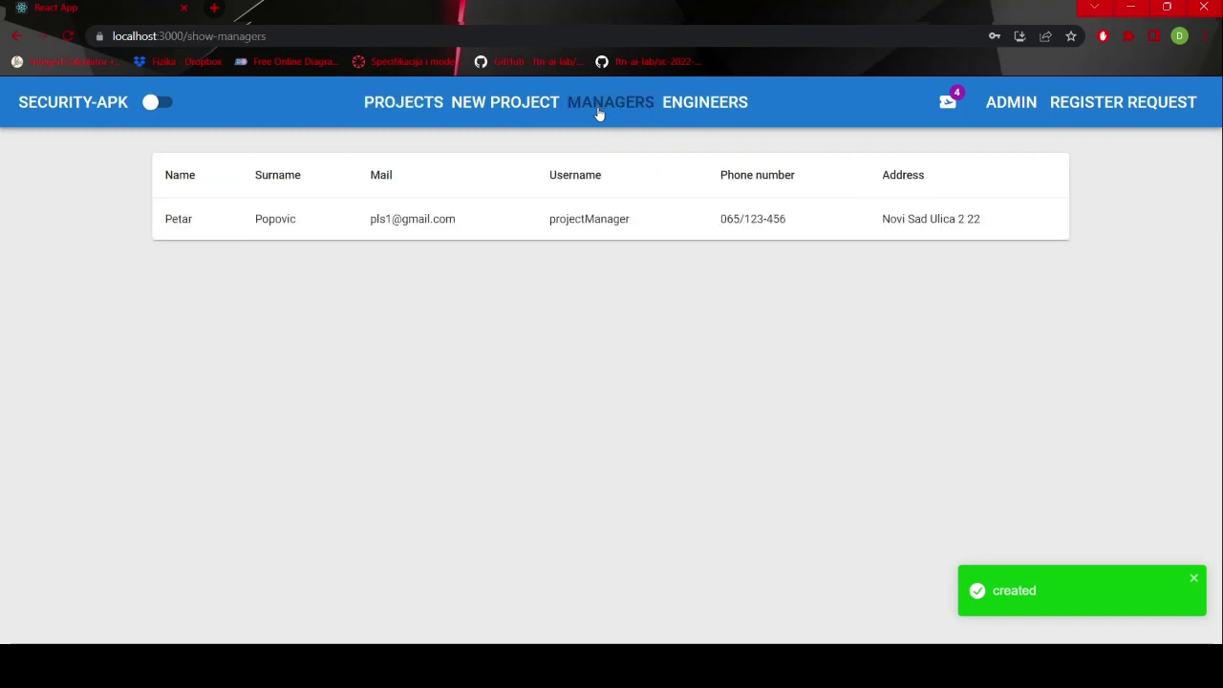
{"action": "left_click", "coordinate": [705, 105]}
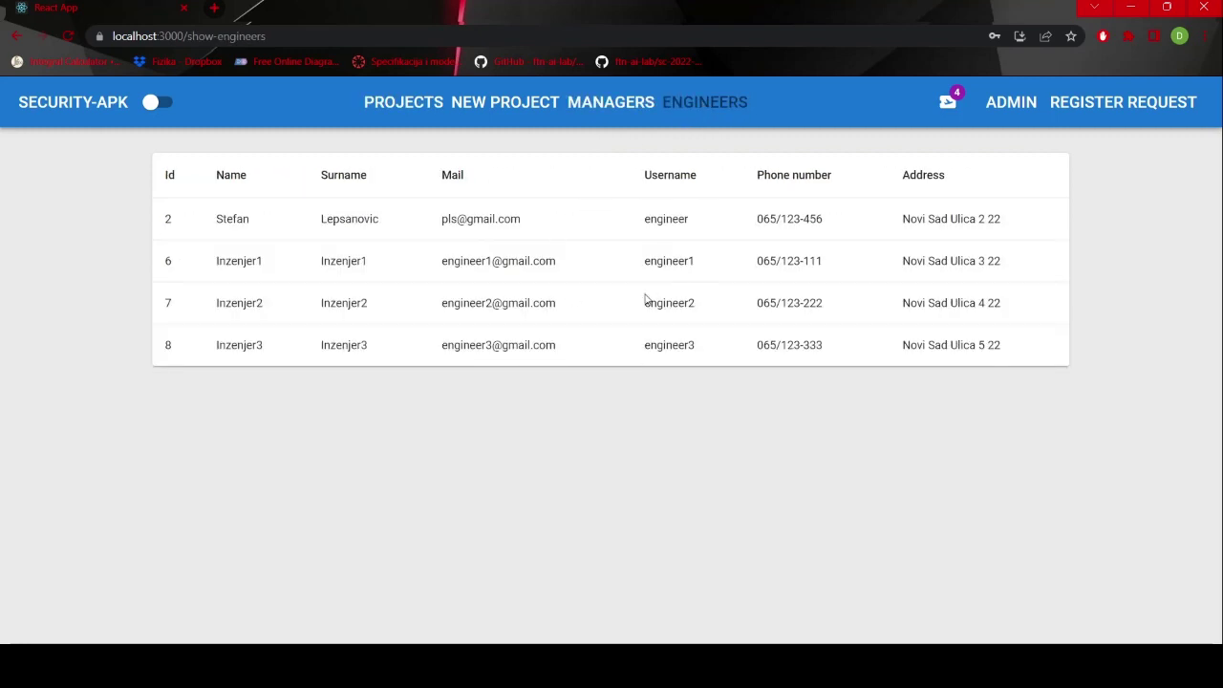
{"action": "left_click", "coordinate": [1005, 110]}
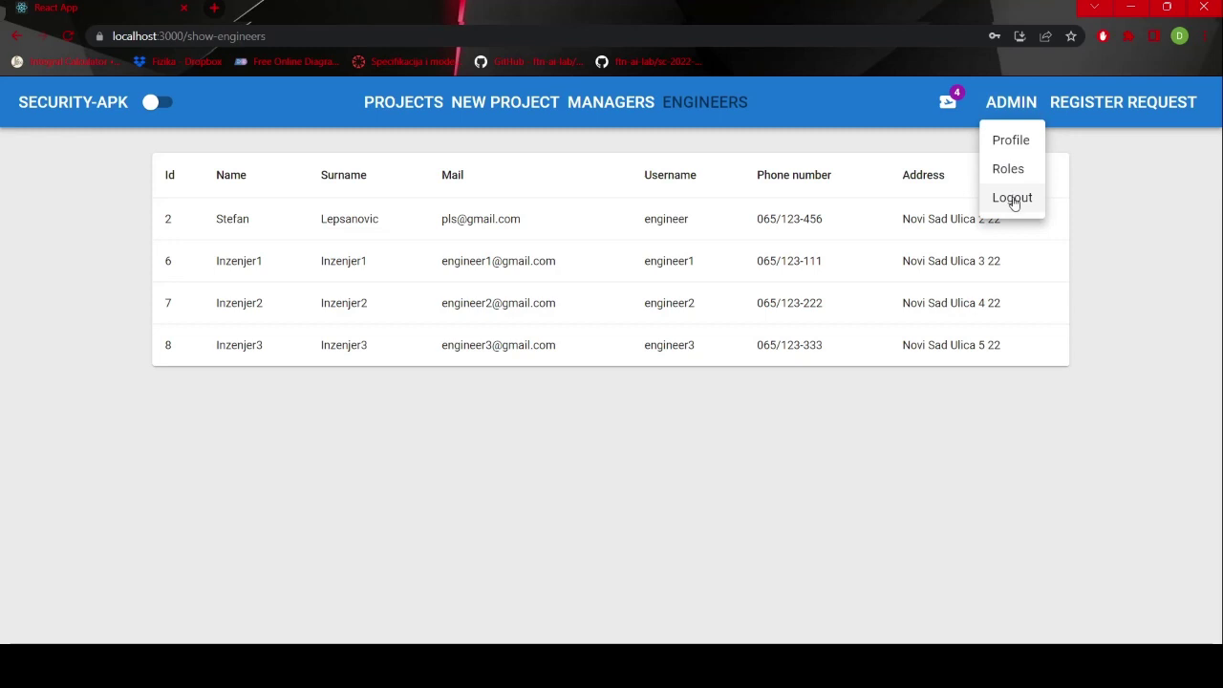
{"action": "left_click", "coordinate": [1014, 203]}
- Sign in with the project manager account and open the BSEP project's details
{"action": "left_click", "coordinate": [1068, 115]}
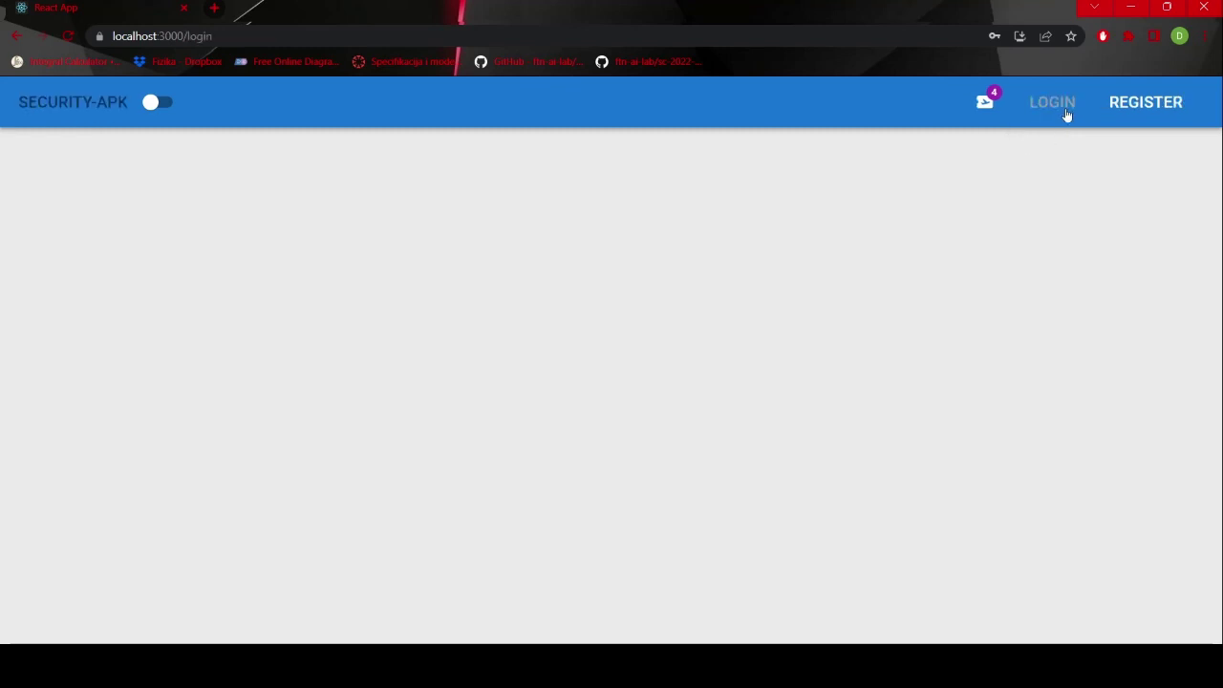
{"action": "type", "text": "proje"}
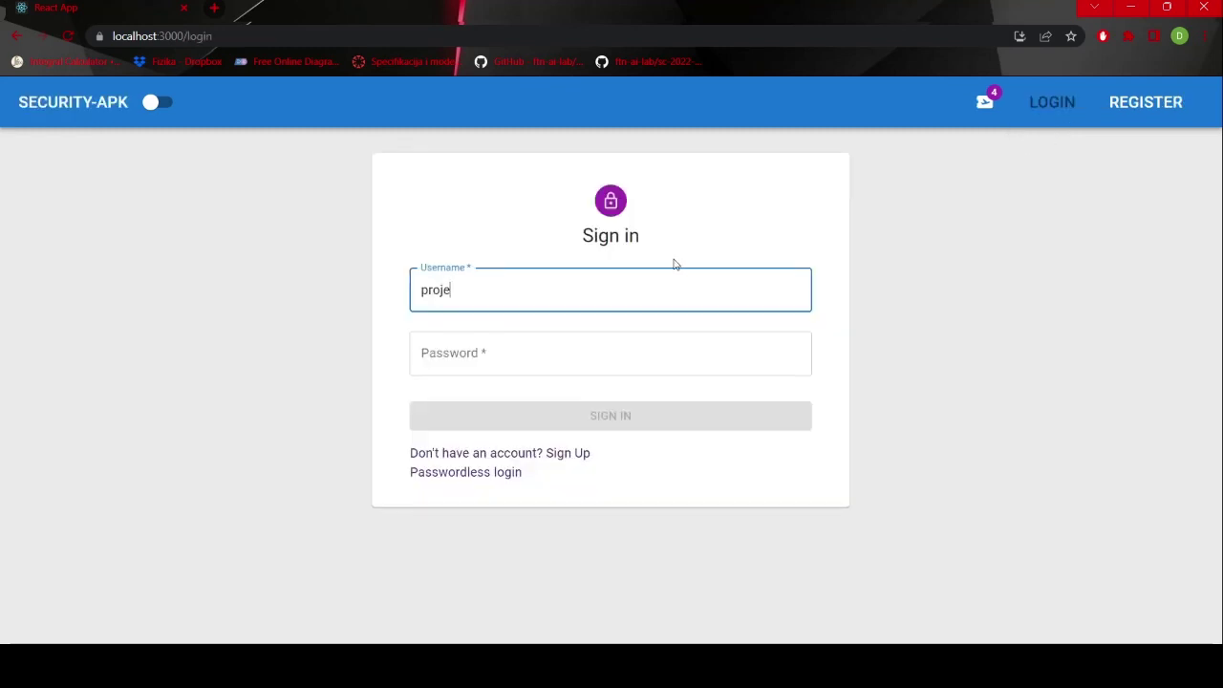
{"action": "type", "text": "ctManager"}
{"action": "key", "text": "Tab"}
{"action": "type", "text": "123"}
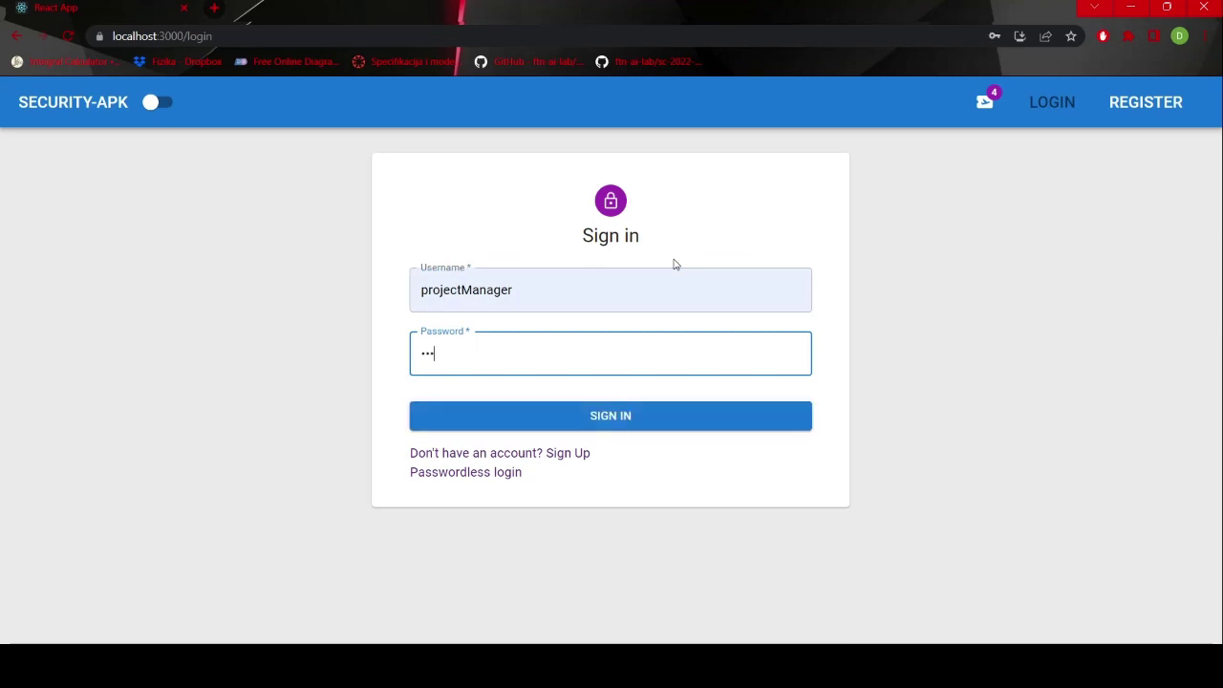
{"action": "key", "text": "Return"}
{"action": "left_click", "coordinate": [578, 115]}
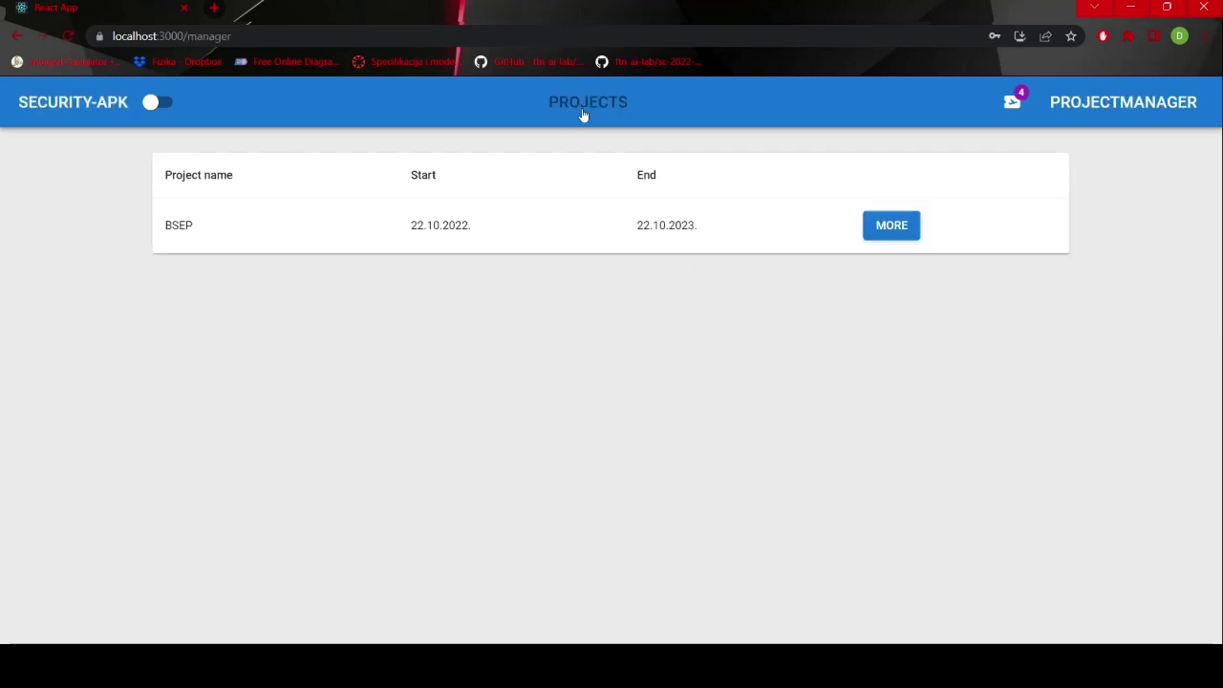
{"action": "left_click", "coordinate": [892, 230]}
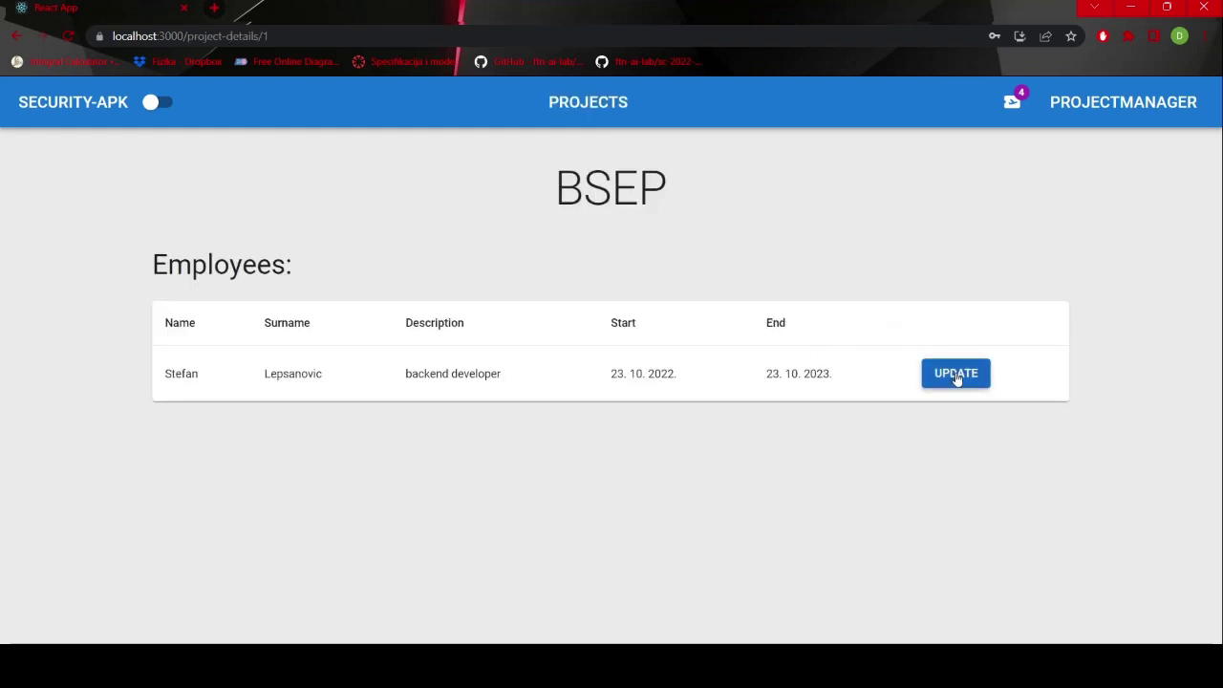
- Change the engineer's BSEP assignment to 30 May – 14 June 2023, trim the description, and save
{"action": "left_click", "coordinate": [955, 373]}
{"action": "scroll", "coordinate": [709, 421], "scroll_direction": "down", "scroll_amount": 2}
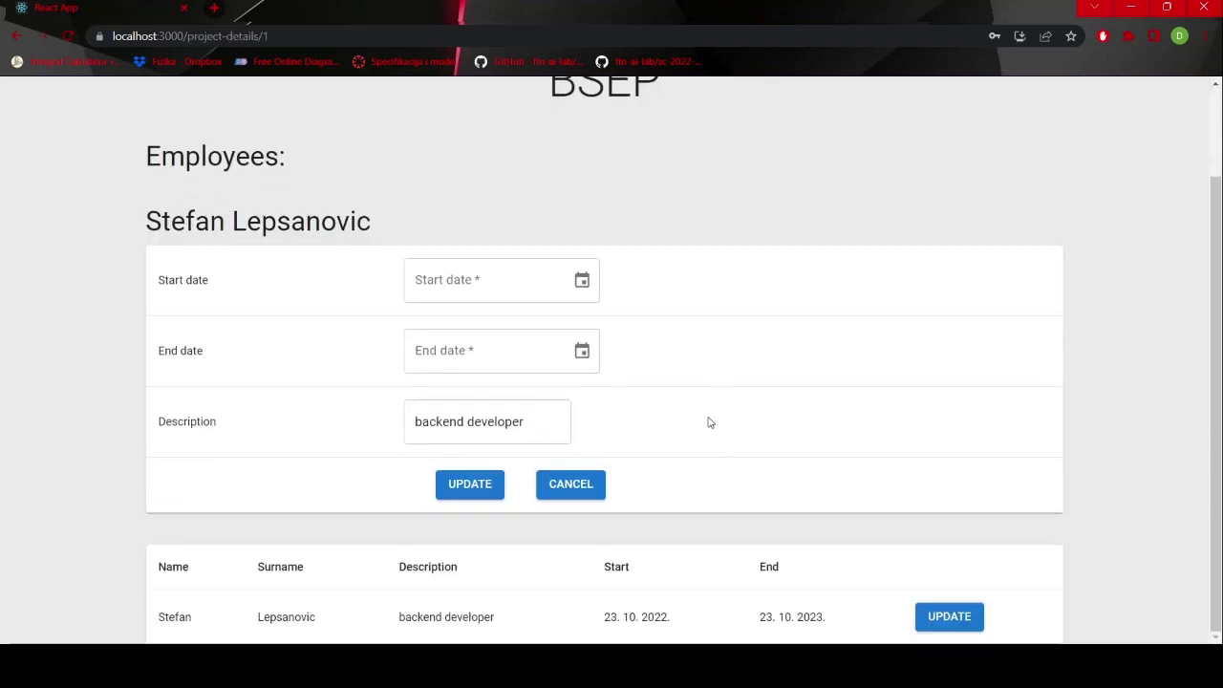
{"action": "left_click", "coordinate": [585, 280]}
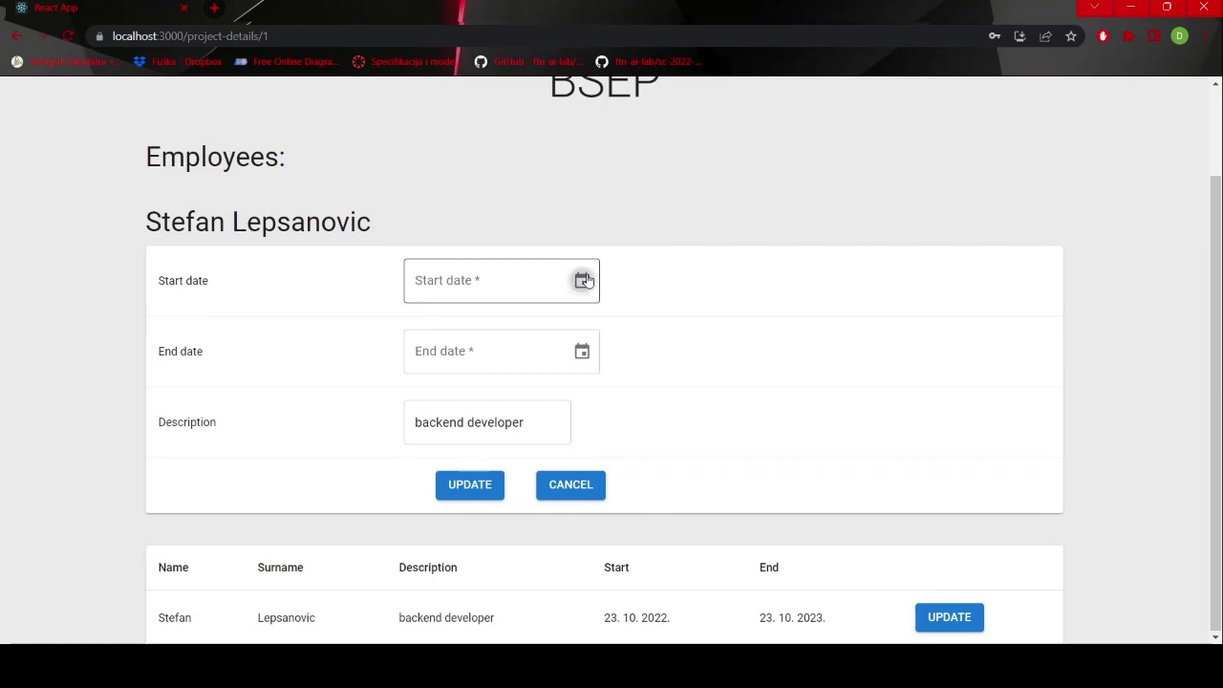
{"action": "left_click", "coordinate": [500, 516]}
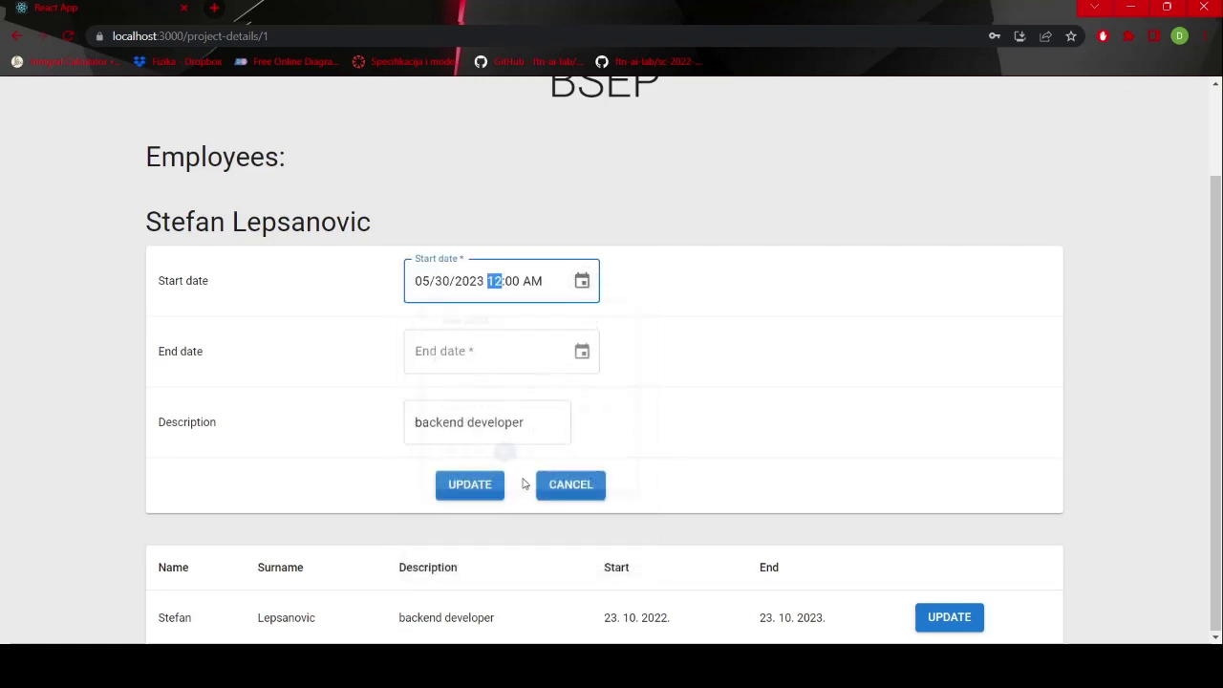
{"action": "left_click", "coordinate": [582, 352]}
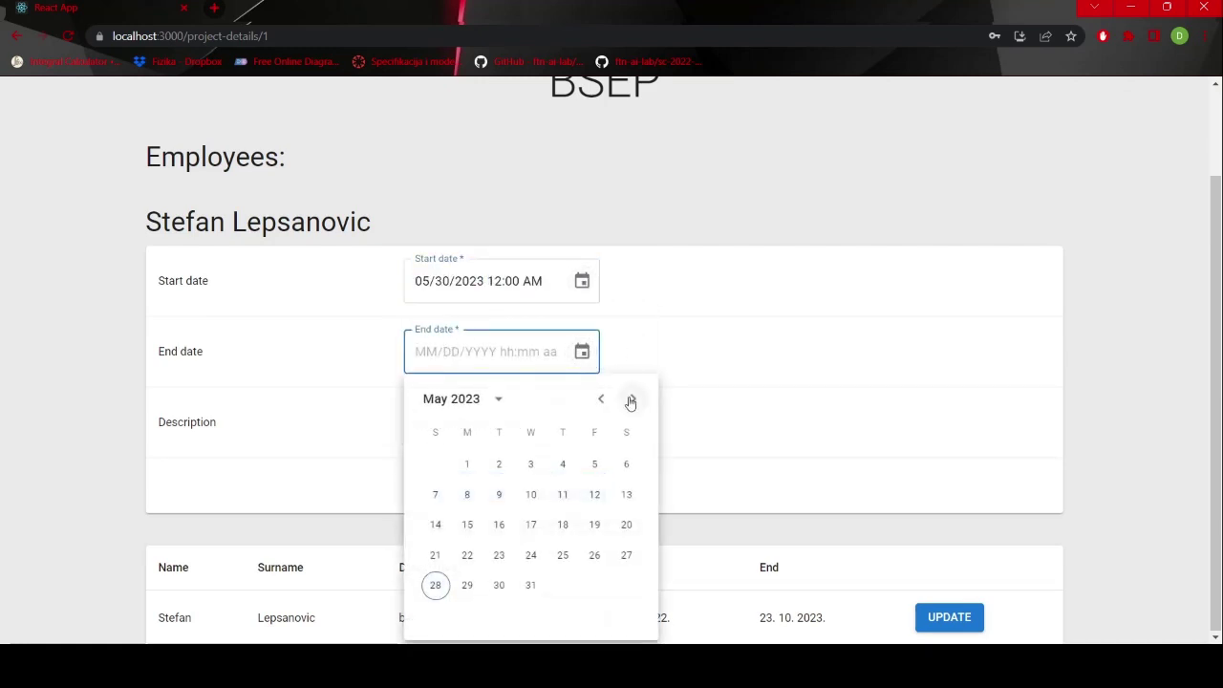
{"action": "left_click", "coordinate": [632, 398]}
{"action": "left_click", "coordinate": [534, 525]}
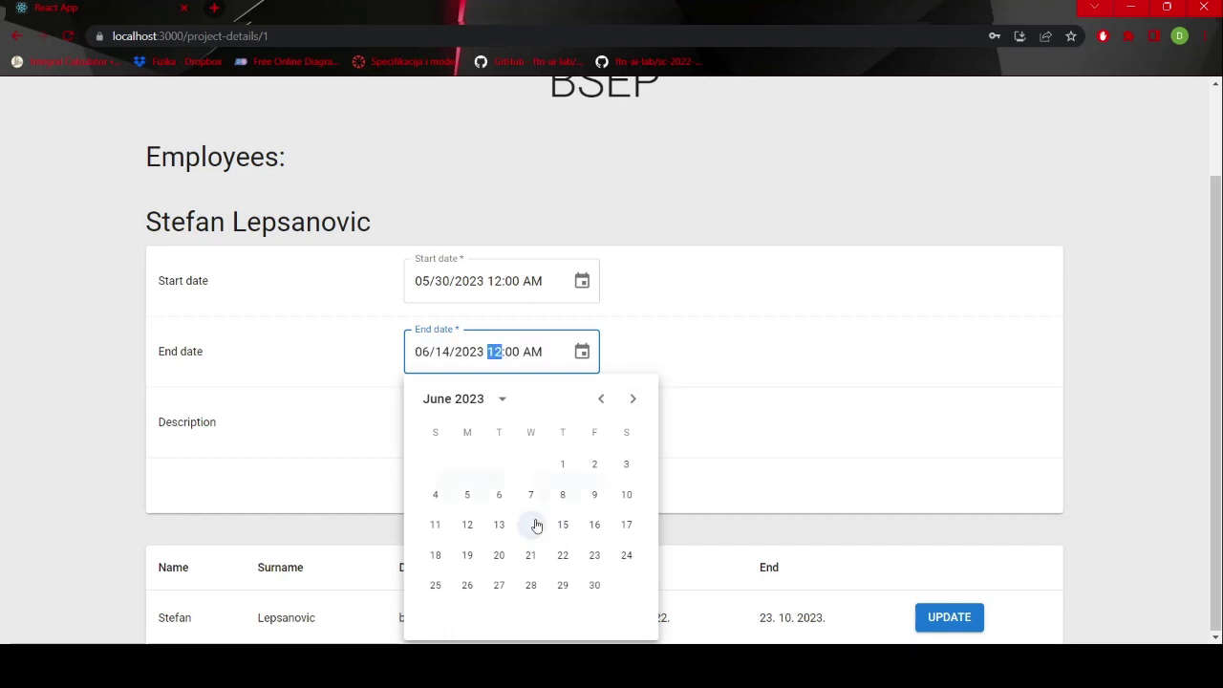
{"action": "left_click", "coordinate": [526, 430]}
{"action": "key", "text": "BackSpace"}
{"action": "key", "text": "BackSpace"}
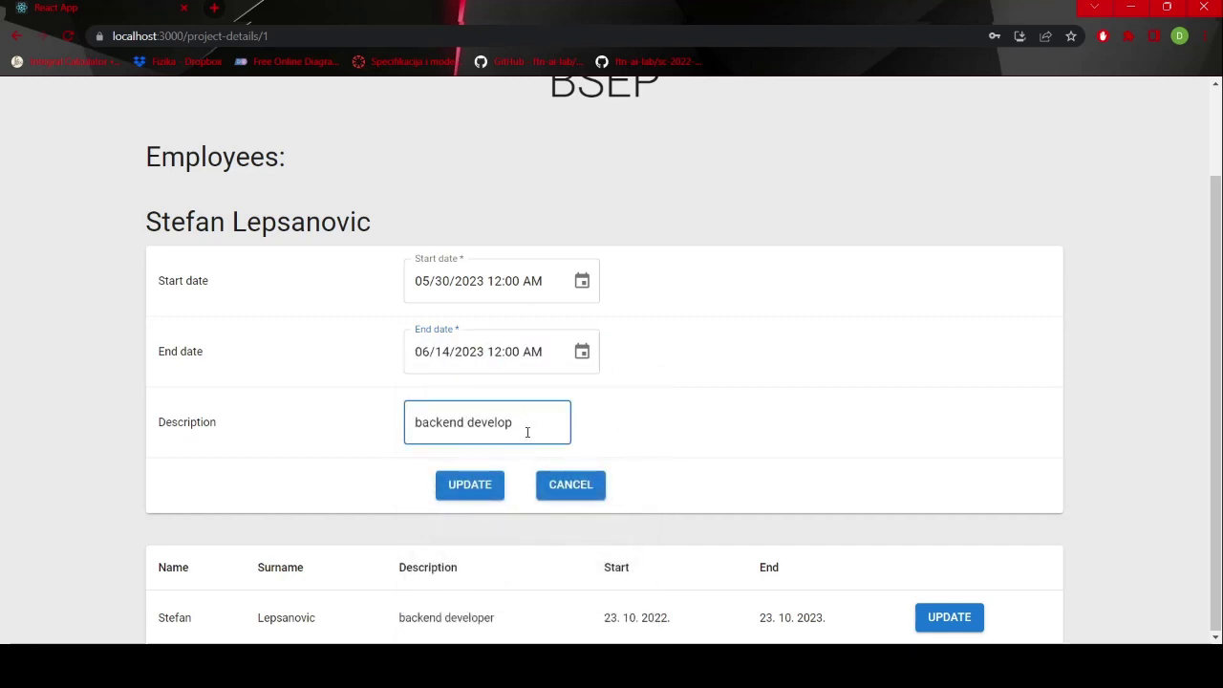
{"action": "left_click", "coordinate": [473, 483]}
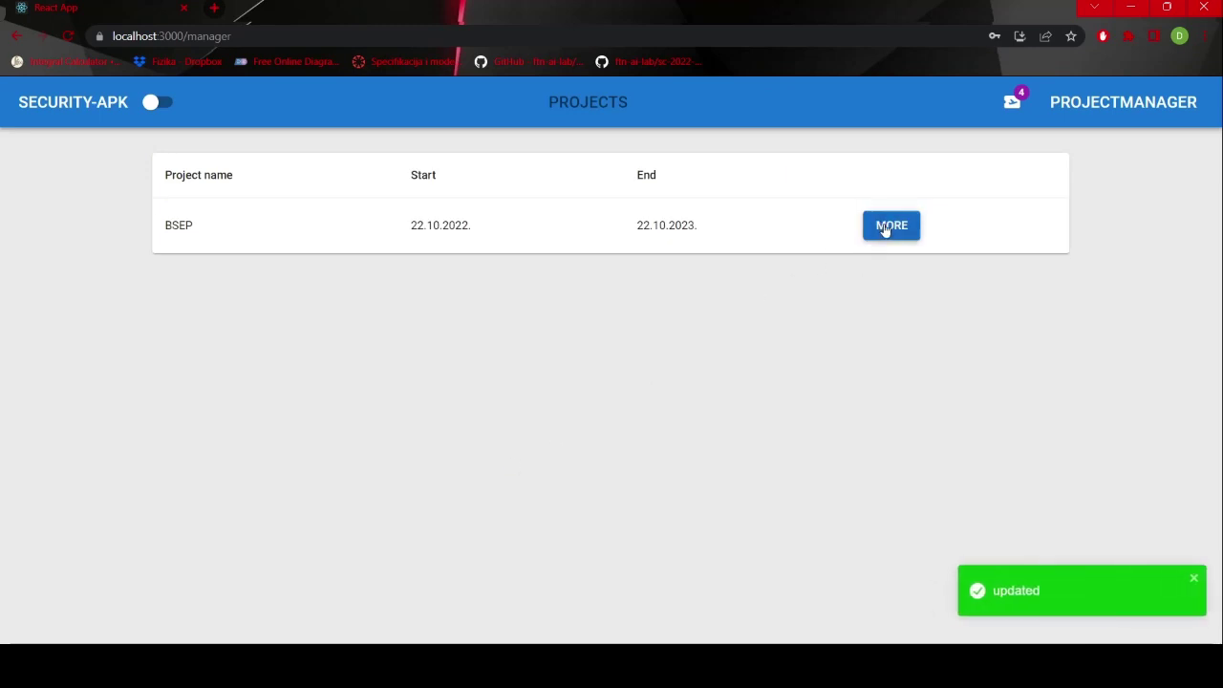
- Reopen the BSEP assignment to verify the new dates, then log out as project manager
{"action": "left_click", "coordinate": [889, 230]}
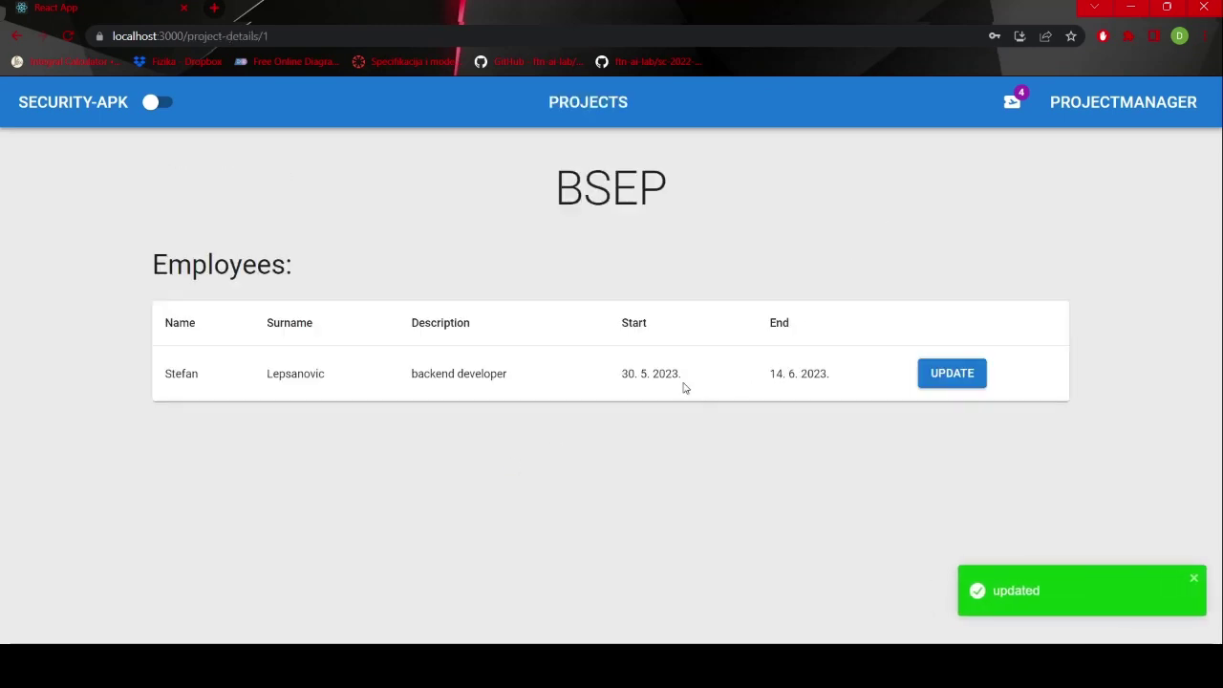
{"action": "left_click", "coordinate": [952, 374]}
{"action": "scroll", "coordinate": [952, 375], "scroll_direction": "down", "scroll_amount": 2}
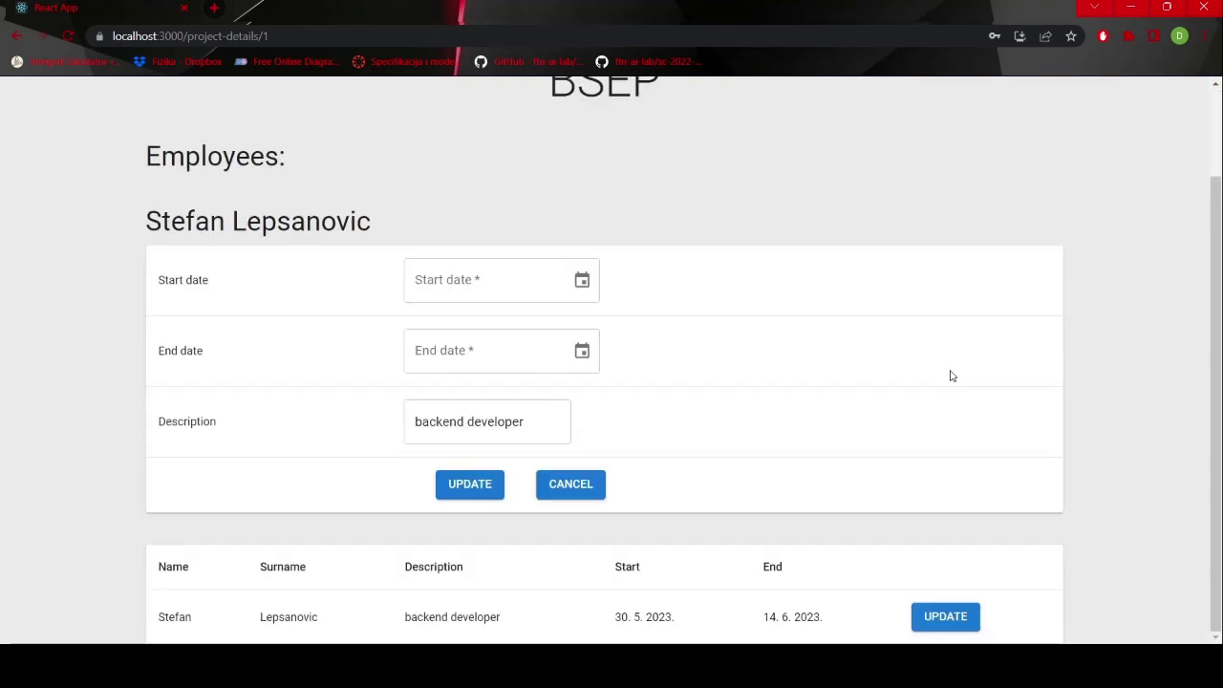
{"action": "scroll", "coordinate": [951, 375], "scroll_direction": "up", "scroll_amount": 2}
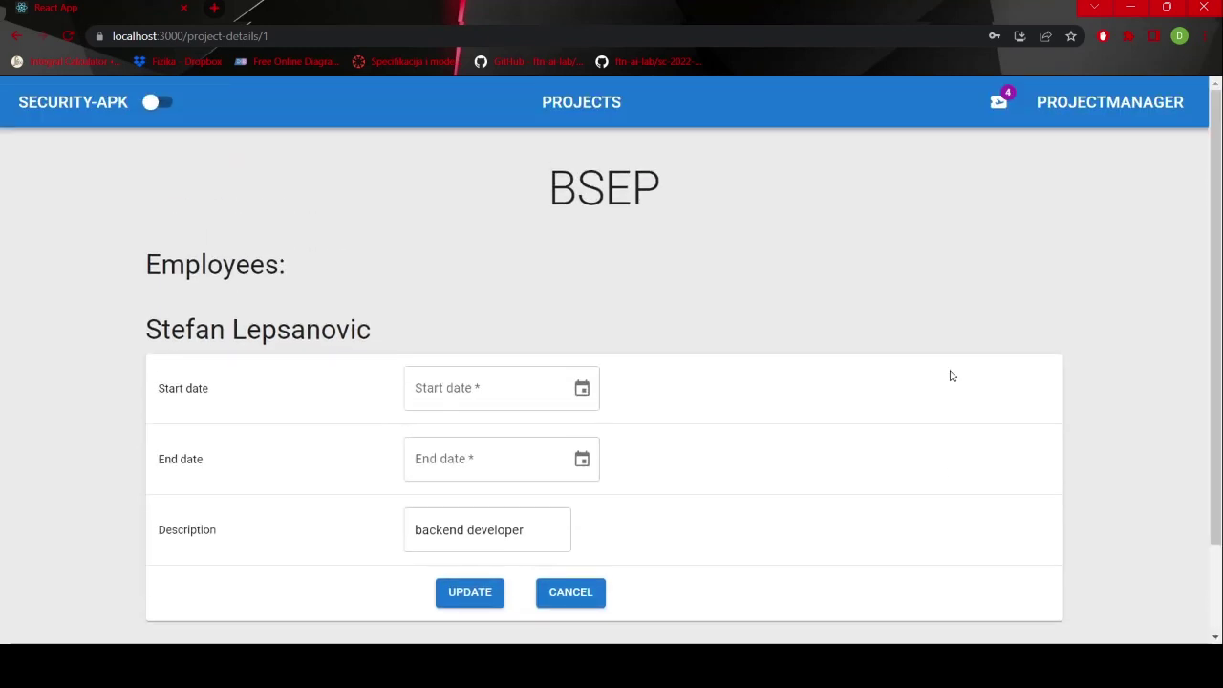
{"action": "left_click", "coordinate": [1061, 103]}
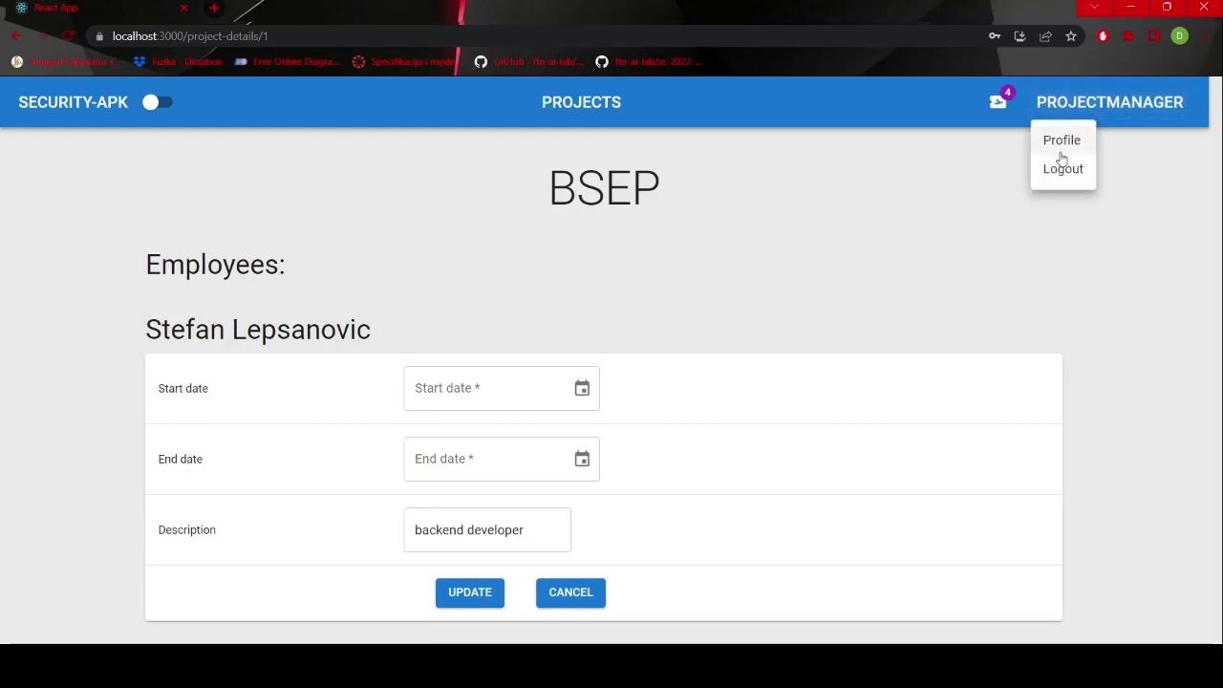
{"action": "left_click", "coordinate": [1062, 169]}
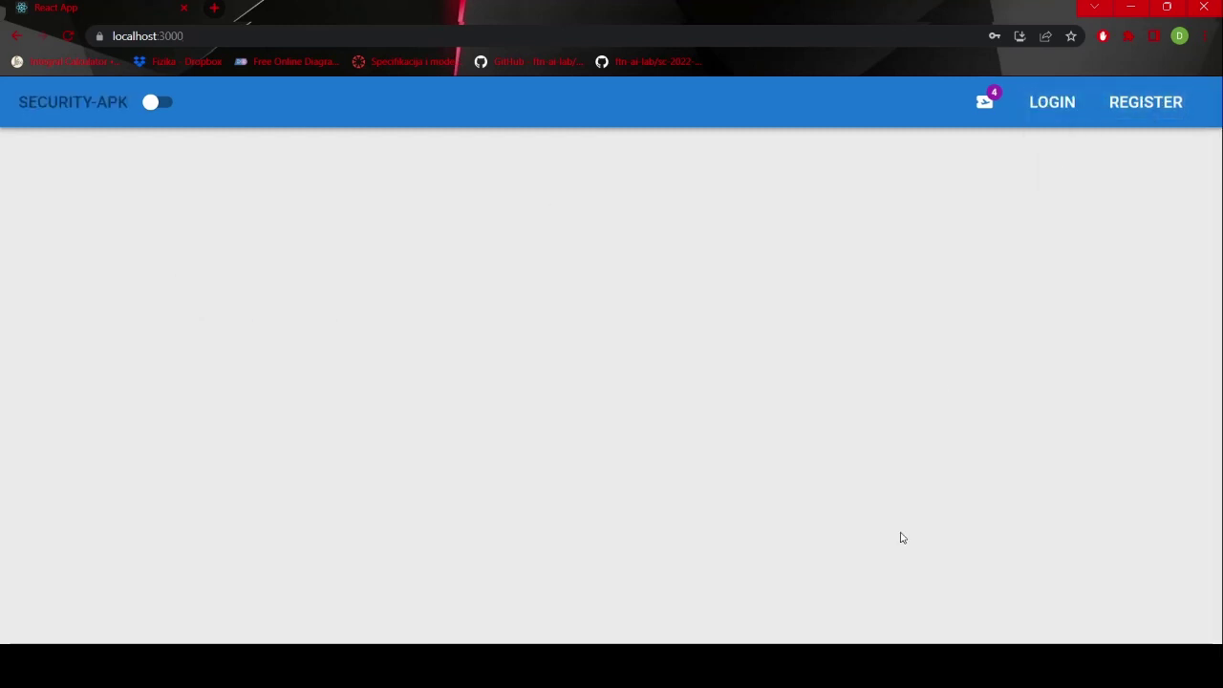